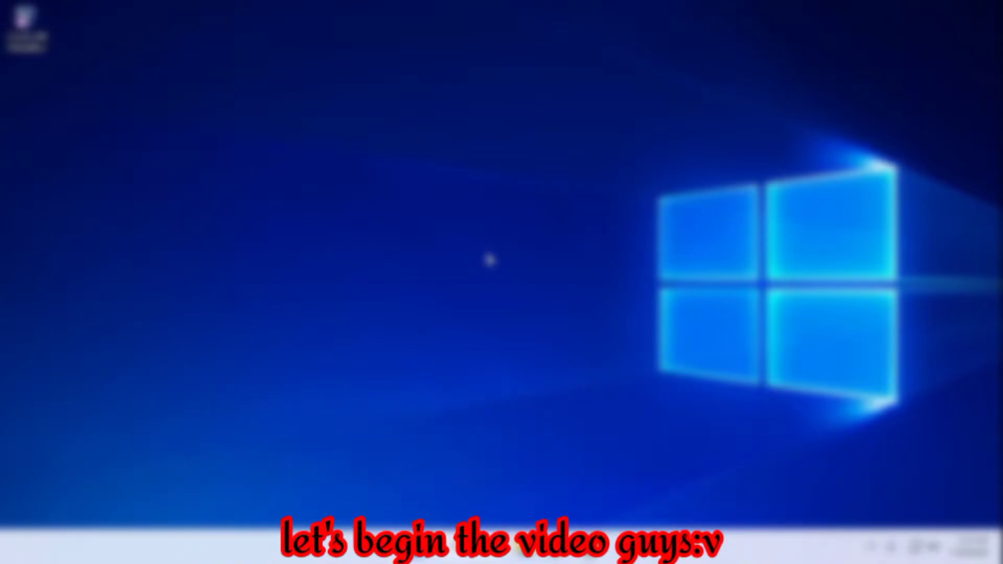
# Open Chrome and go to the Rufus website at rufus.ie.
pyautogui.press('super')
pyautogui.write('chrome')
pyautogui.press('Return')
pyautogui.write('rufus.akeo')
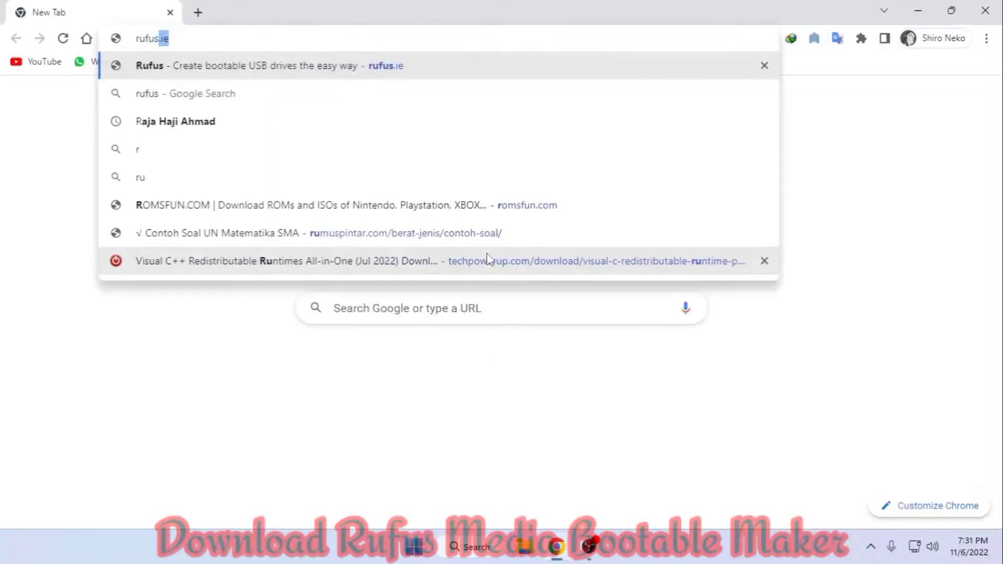
pyautogui.write('.ie')
pyautogui.press('Return')
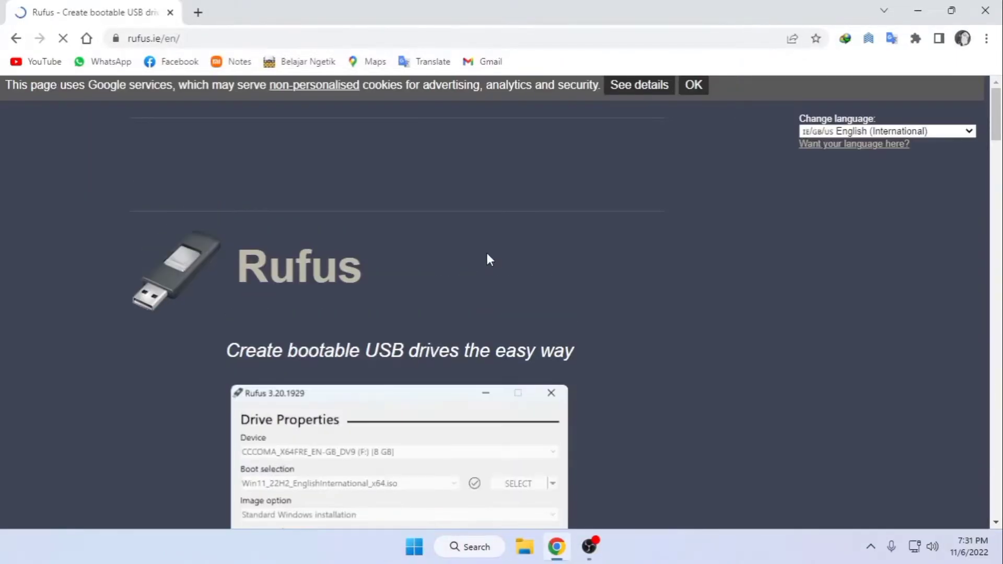
# Download Rufus 3.20 from the site's Download section.
pyautogui.scroll(-10, 490, 259)
pyautogui.scroll(-3, 487, 259)
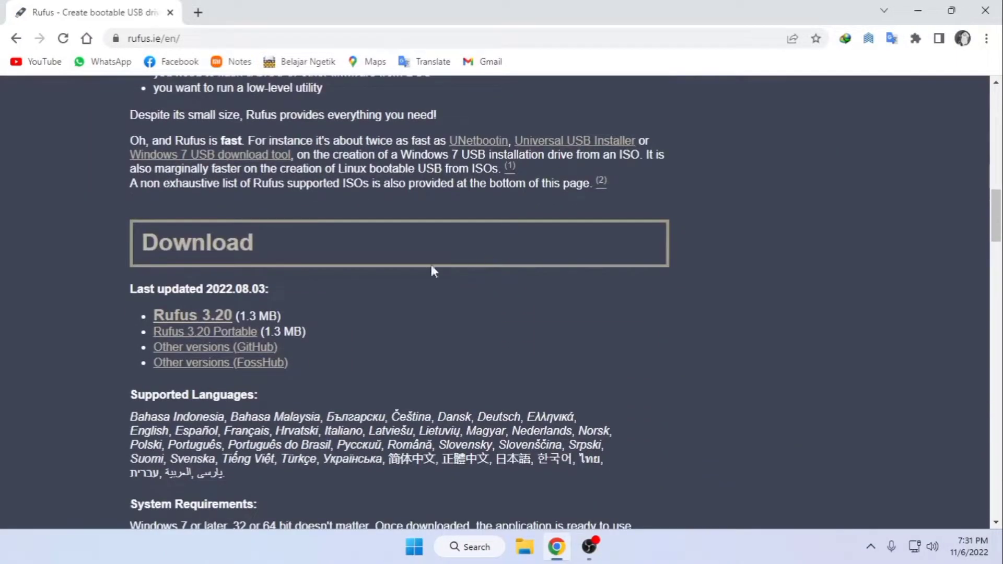
pyautogui.click(199, 312)
pyautogui.press('Return')
pyautogui.click(544, 367)
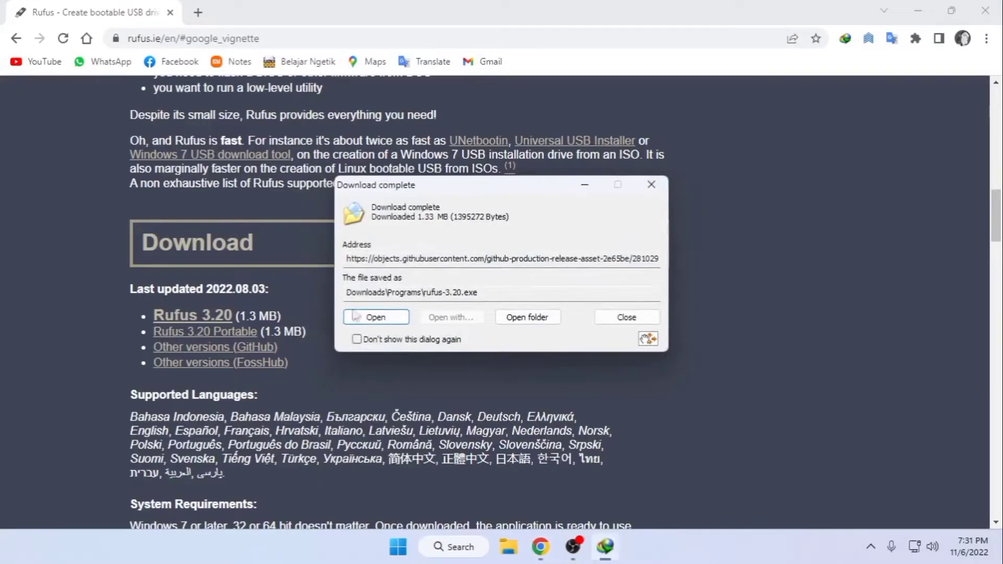
# Open the downloaded Rufus without online update checks and load Windows 7.iso as the boot image.
pyautogui.press('Escape')
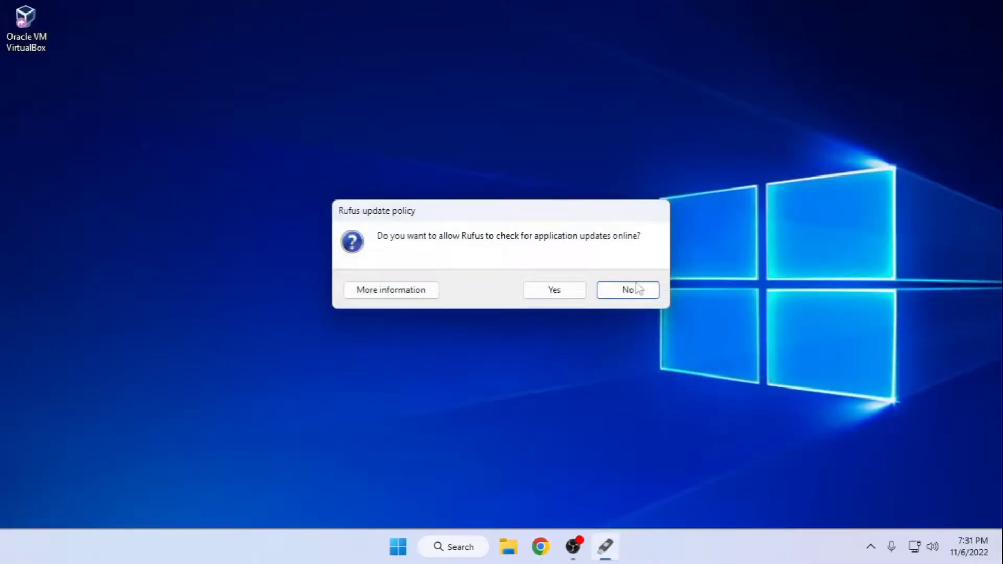
pyautogui.click(636, 289)
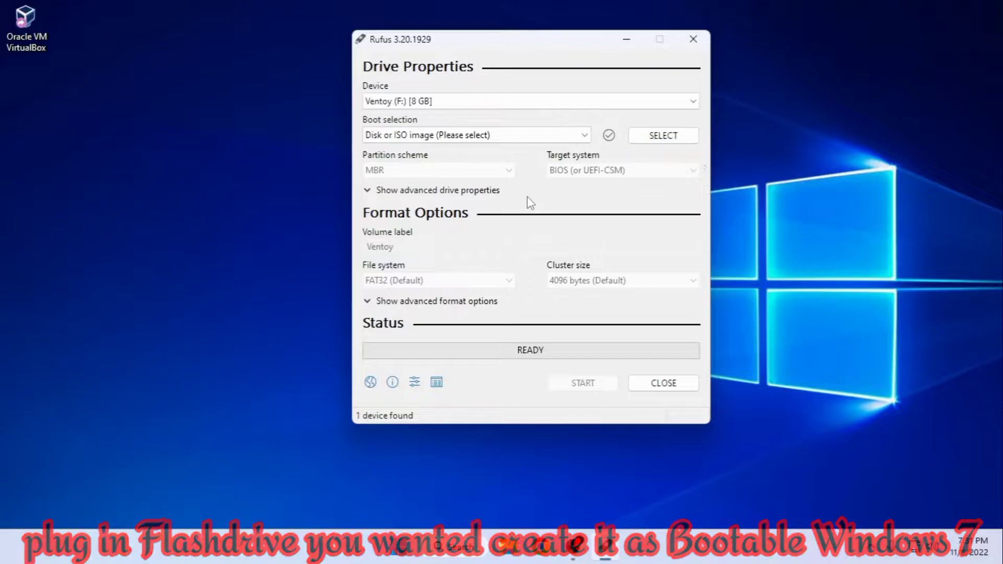
pyautogui.click(645, 140)
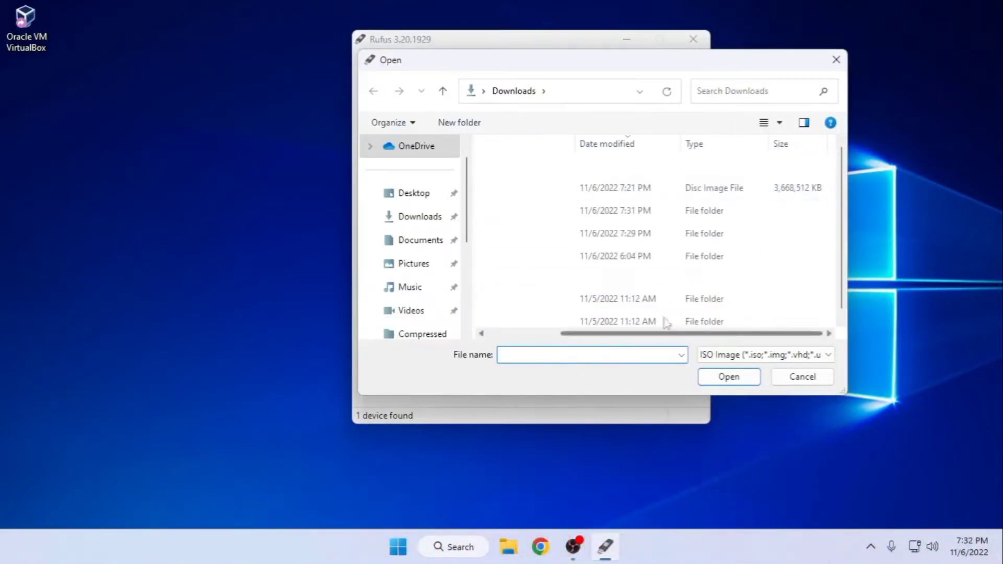
pyautogui.doubleClick(600, 187)
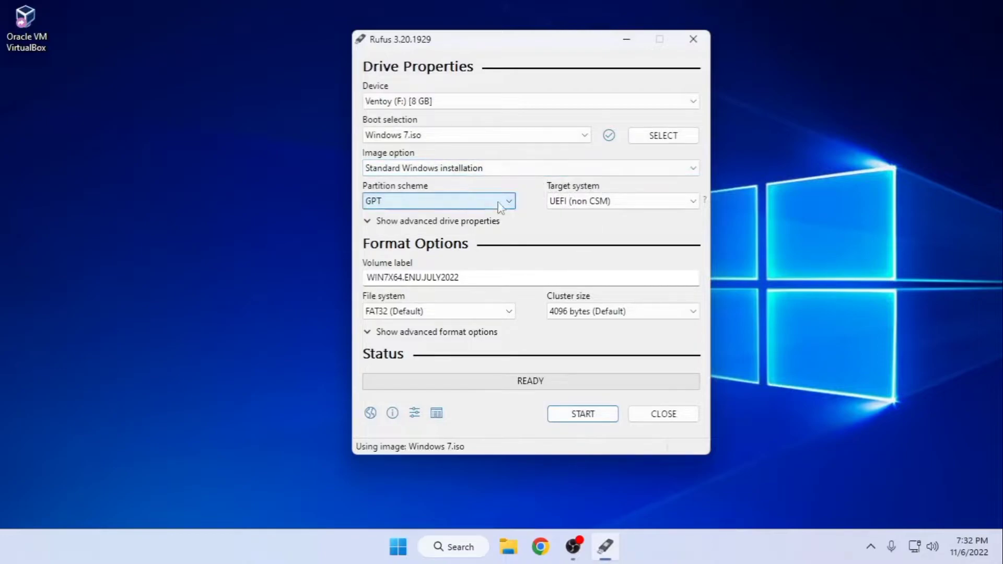
# Start writing the USB drive with data collection disabled and the local account and regional options copied from the current user.
pyautogui.click(599, 418)
pyautogui.click(438, 218)
pyautogui.click(380, 253)
pyautogui.click(380, 235)
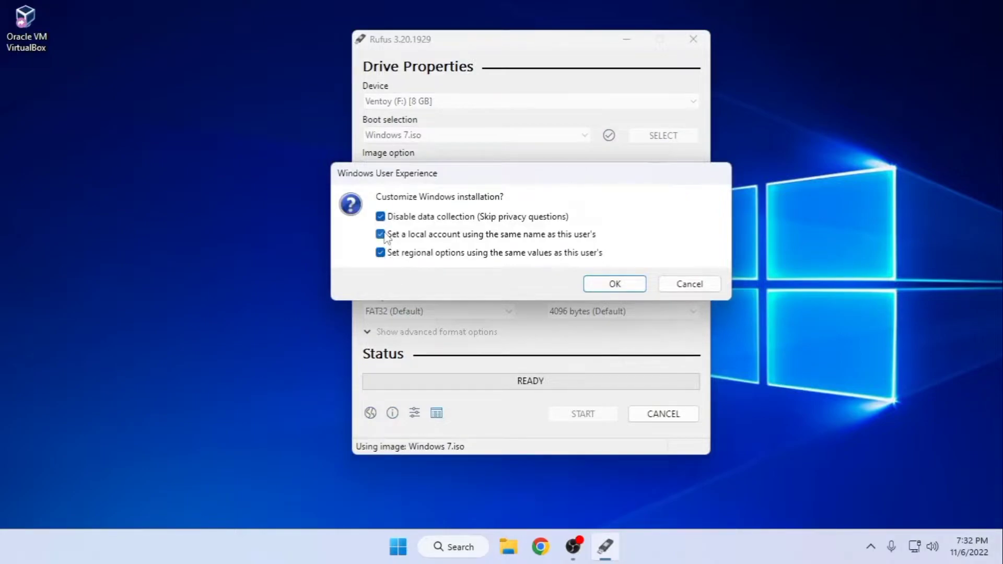
pyautogui.click(625, 284)
pyautogui.click(551, 330)
pyautogui.click(552, 332)
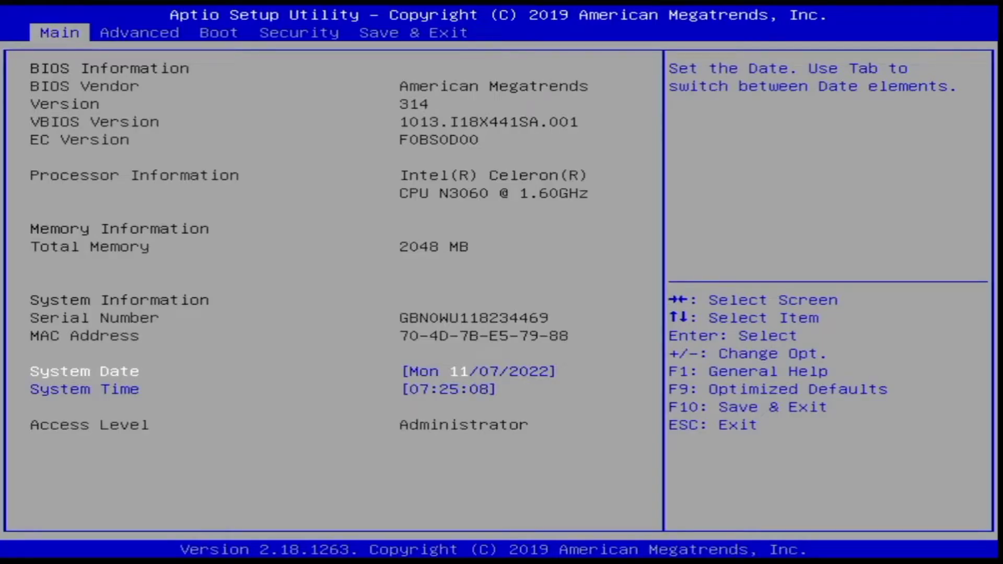
# Boot the computer from the UEFI: SanDisk Cruzer Blade 1.26, Partition 1 entry under Boot Override.
pyautogui.press('Left')
pyautogui.press('Up')
pyautogui.press('Up')
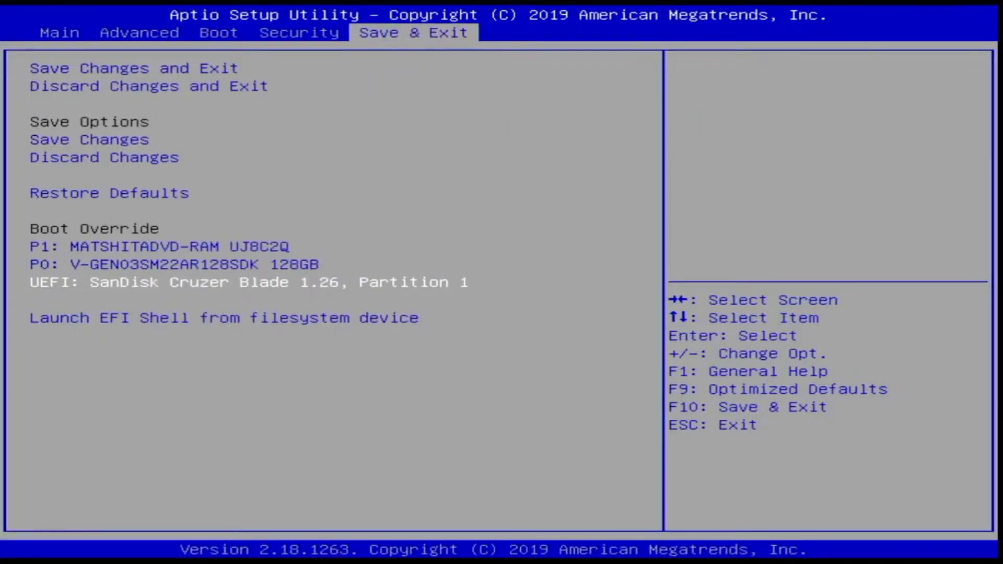
pyautogui.press('Return')
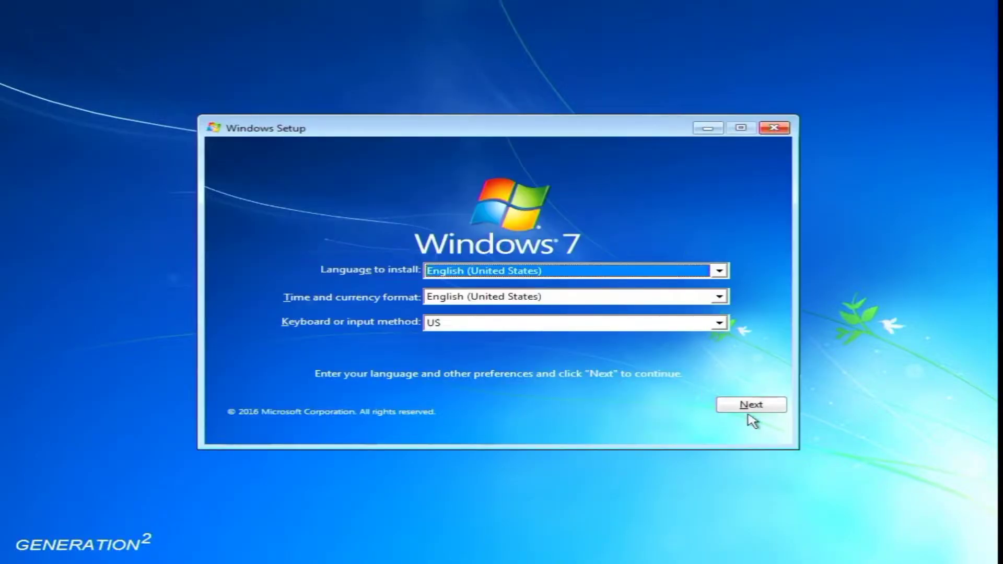
# Begin the installation with the English (United States) and US keyboard settings and choose the Windows 7 Ultimate edition.
pyautogui.click(763, 405)
pyautogui.click(488, 293)
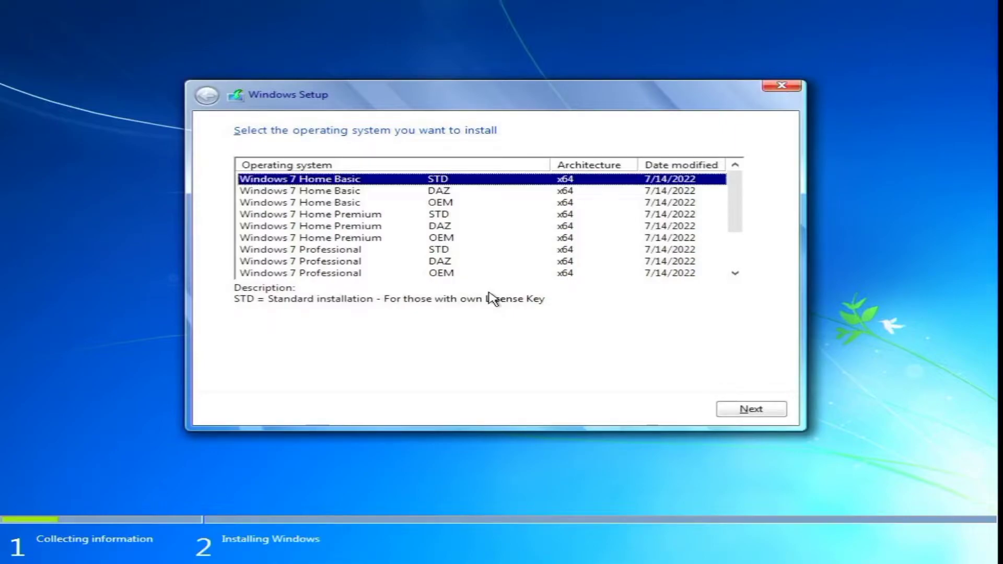
pyautogui.moveTo(740, 183); pyautogui.dragTo(730, 226)
pyautogui.click(418, 250)
pyautogui.click(747, 408)
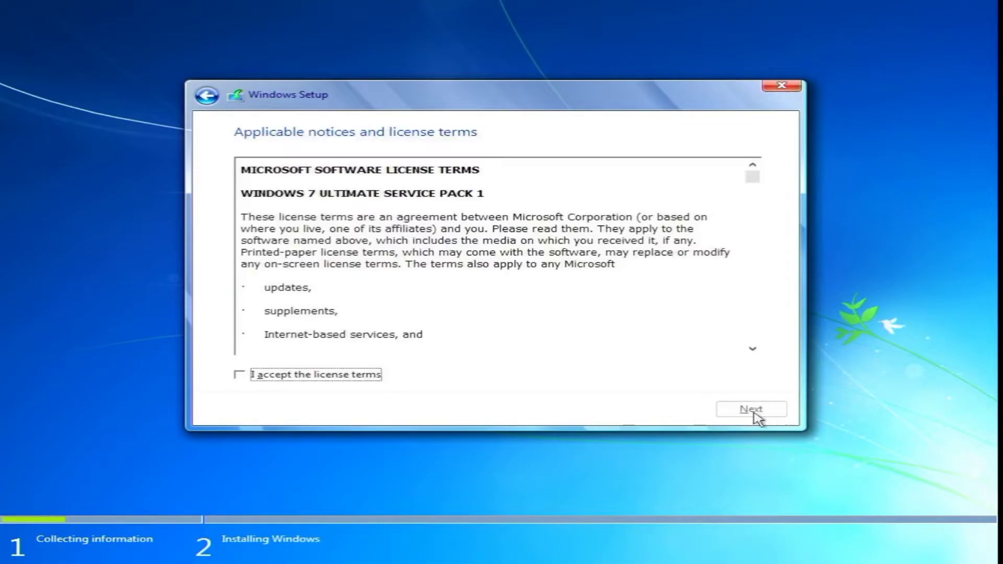
# Accept the license terms and choose the Custom (advanced) installation.
pyautogui.click(239, 375)
pyautogui.click(765, 410)
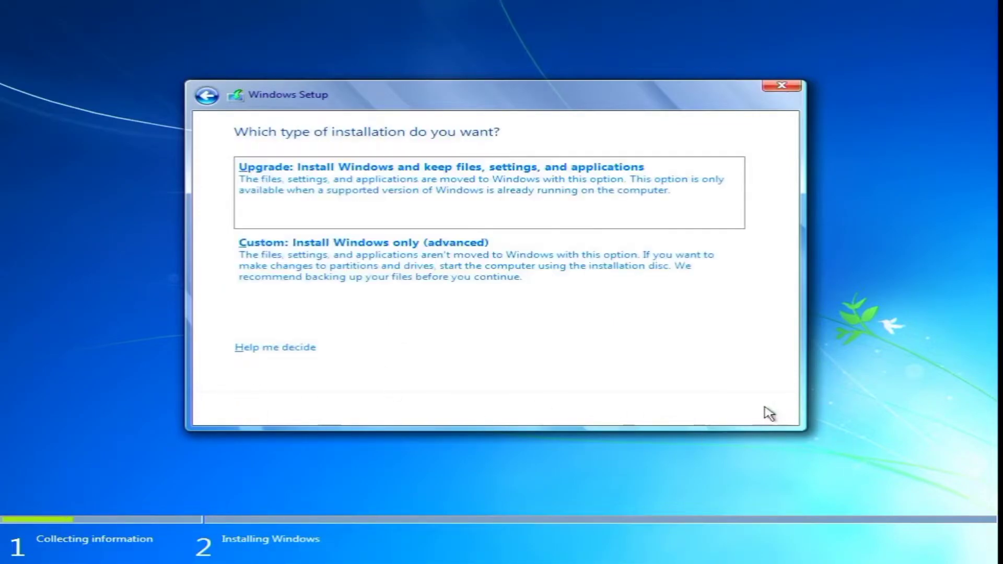
pyautogui.click(486, 285)
# Delete the System Reserved partition and Partition 2 from Drive 0.
pyautogui.click(418, 324)
pyautogui.click(630, 340)
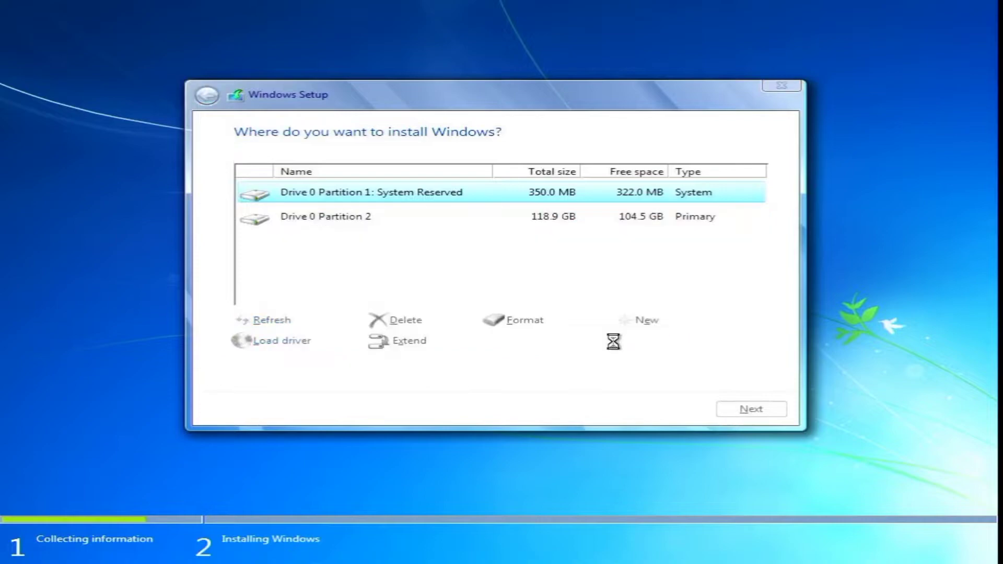
pyautogui.click(453, 220)
pyautogui.click(400, 320)
pyautogui.click(635, 342)
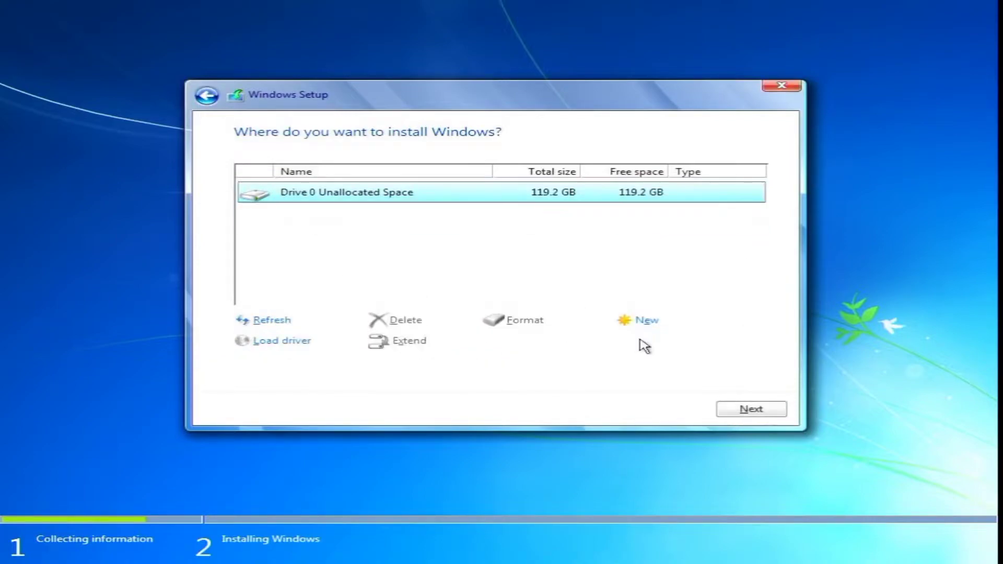
# Create a new partition from Drive 0's unallocated space and install Windows on the primary Partition 4.
pyautogui.click(645, 321)
pyautogui.click(687, 349)
pyautogui.click(635, 345)
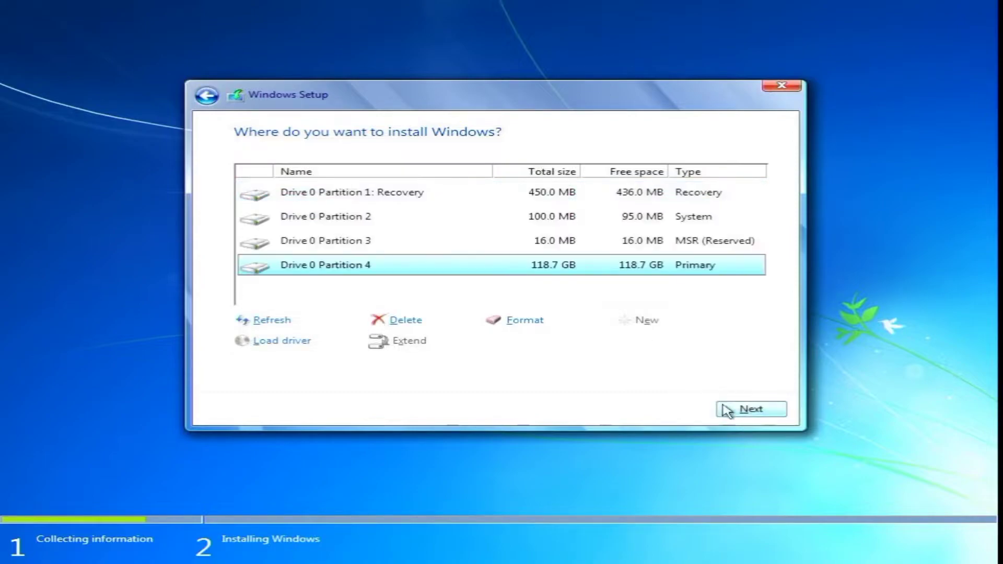
pyautogui.click(744, 412)
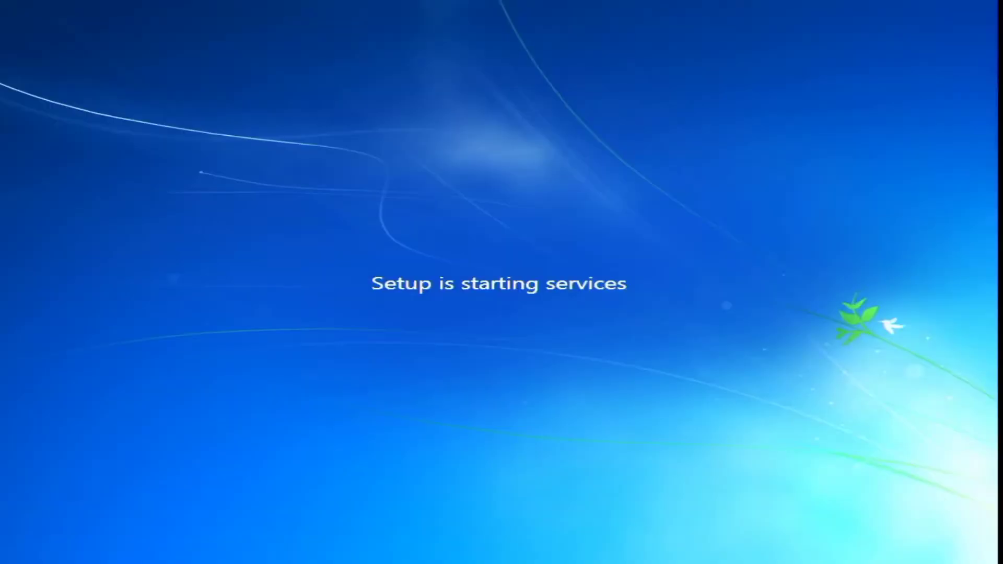
# Bring up a command prompt over Windows setup and launch regedit.
pyautogui.hotkey('shift', 'F10')
pyautogui.write('regedit')
pyautogui.press('Return')
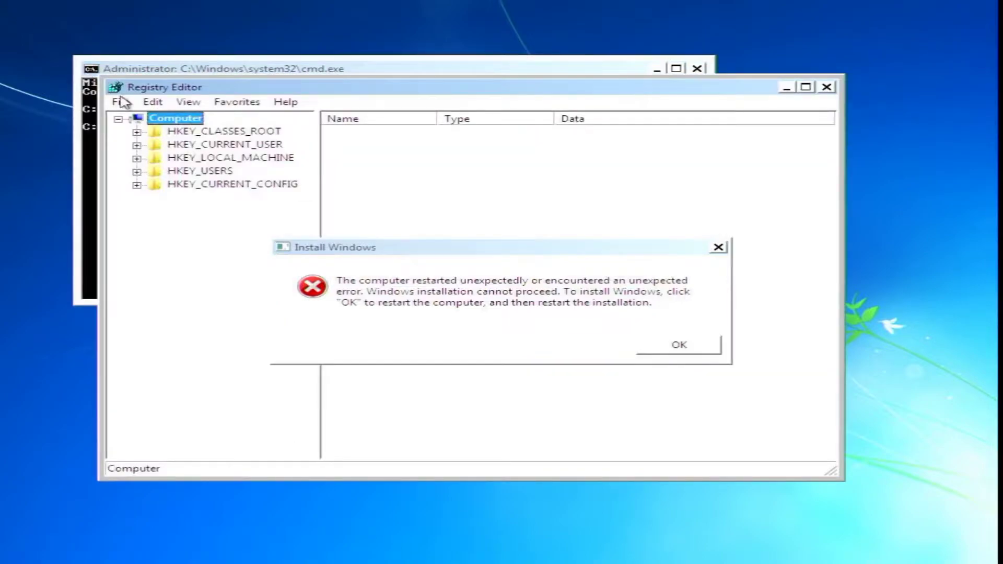
# Move the installation error dialog aside and open the registry key HKEY_LOCAL_MACHINE\SYSTEM\Setup\Status\ChildCompletion.
pyautogui.click(137, 159)
pyautogui.click(155, 238)
pyautogui.moveTo(364, 249); pyautogui.dragTo(475, 246)
pyautogui.click(174, 343)
pyautogui.scroll(-2, 200, 345)
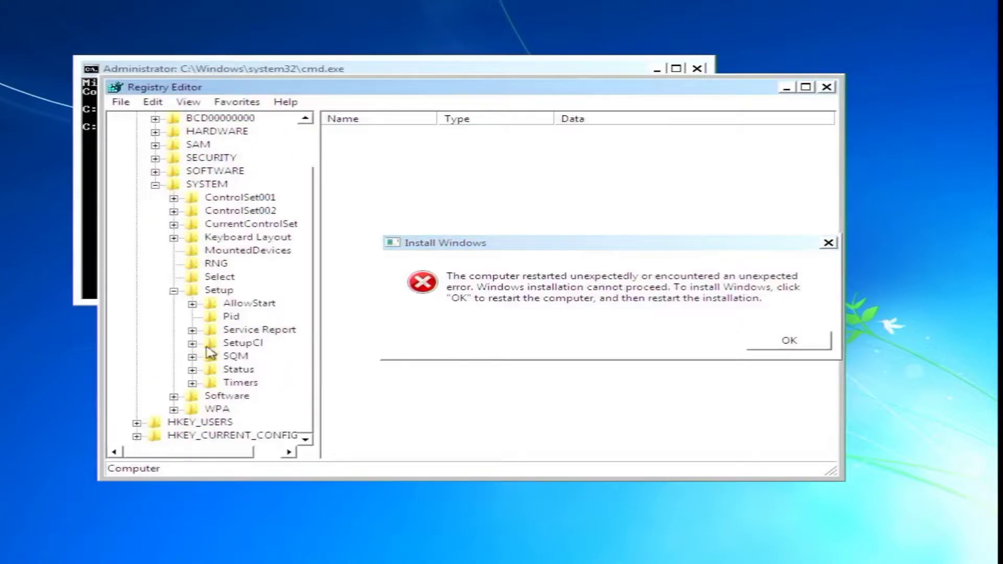
pyautogui.scroll(-1, 211, 373)
pyautogui.click(261, 343)
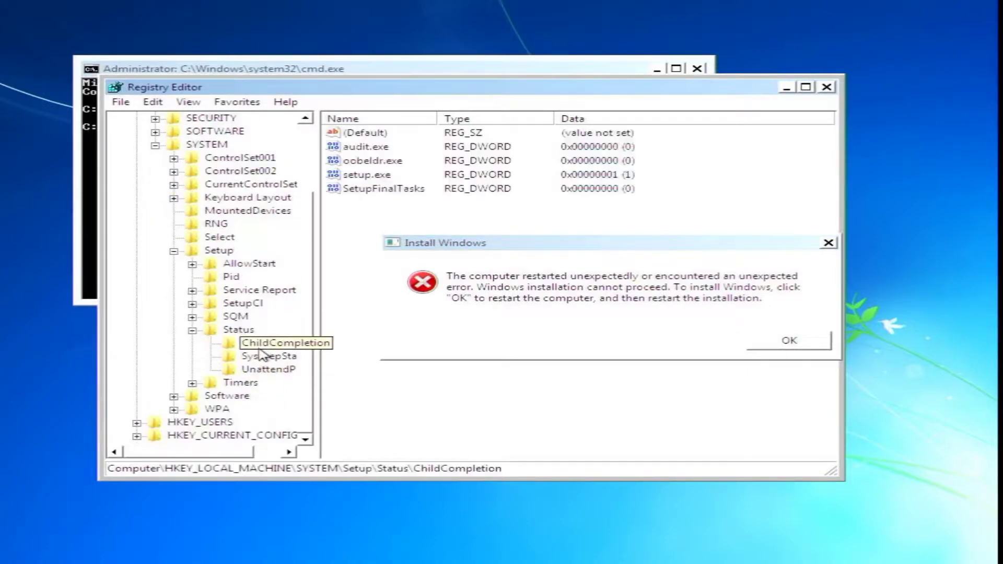
# Set the setup.exe value to 3 and acknowledge the installation error to restart the computer.
pyautogui.doubleClick(358, 176)
pyautogui.write('1')
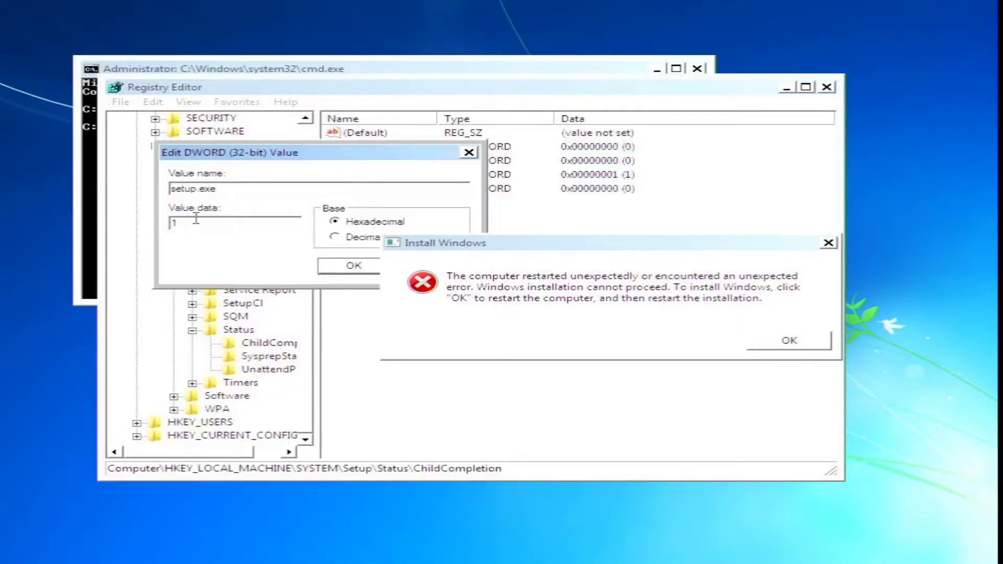
pyautogui.press('Return')
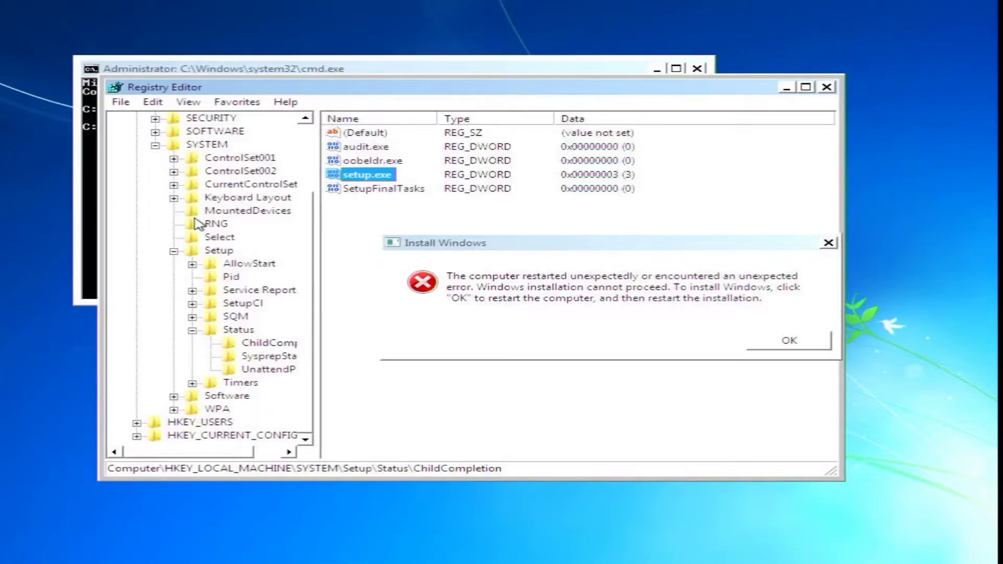
pyautogui.click(823, 345)
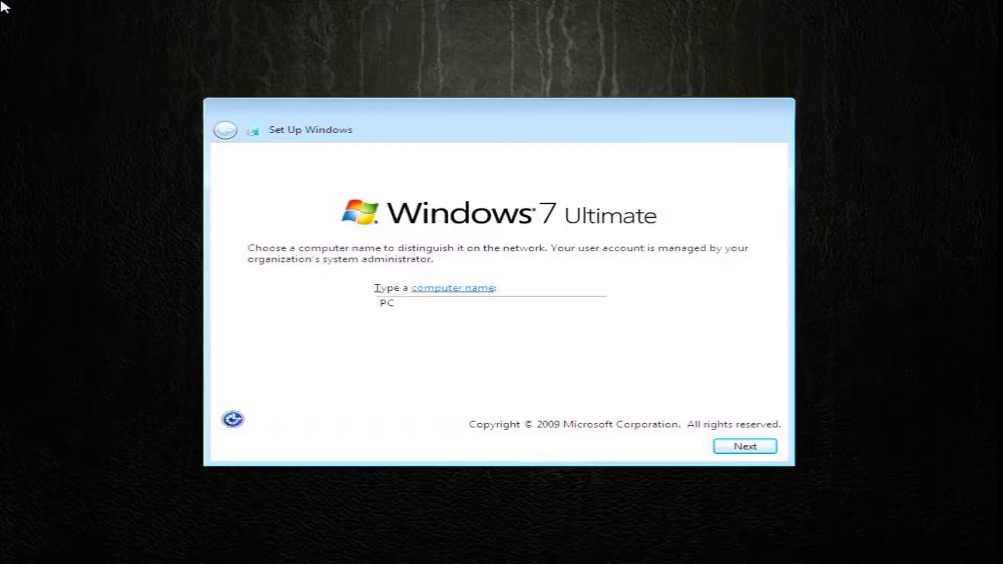
# Name the computer vortex-pc and continue the Windows setup.
pyautogui.doubleClick(437, 304)
pyautogui.write('vort')
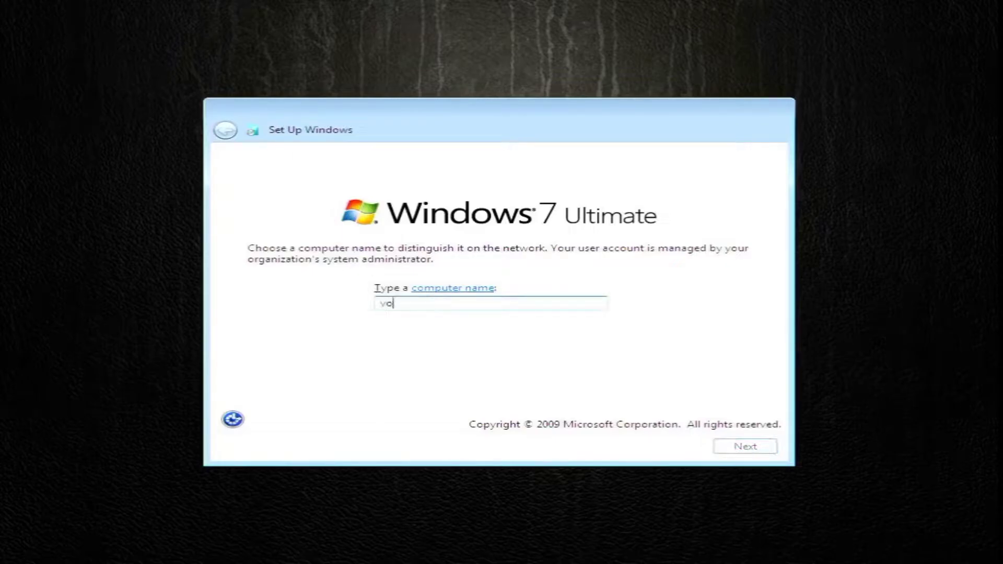
pyautogui.press('BackSpace')
pyautogui.press('BackSpace')
pyautogui.press('BackSpace')
pyautogui.press('BackSpace')
pyautogui.write('vortex-pc')
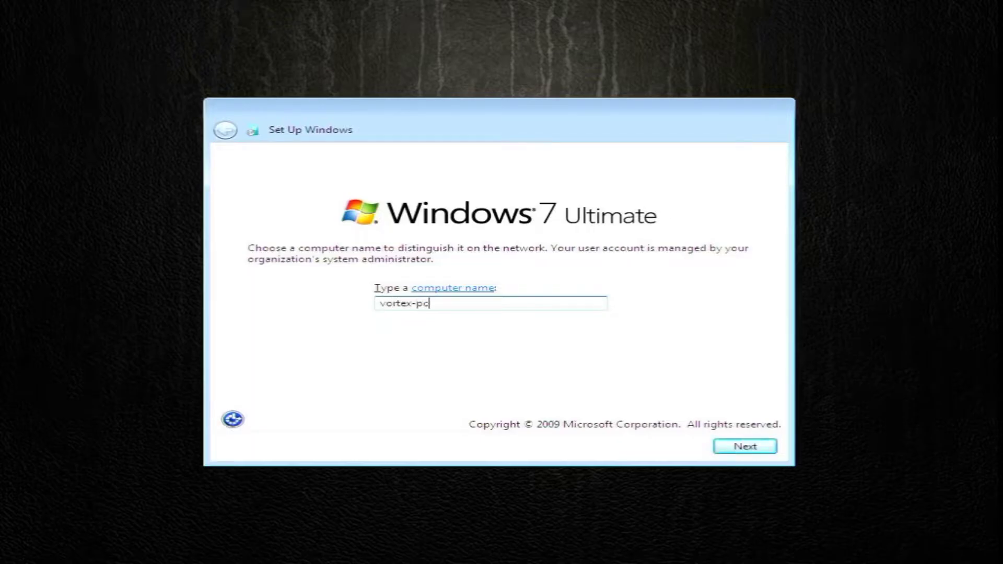
pyautogui.press('Return')
# Set the time zone to (UTC+08:00) Beijing, Chongqing, Hong Kong, Urumqi and accept the date and time settings.
pyautogui.click(417, 215)
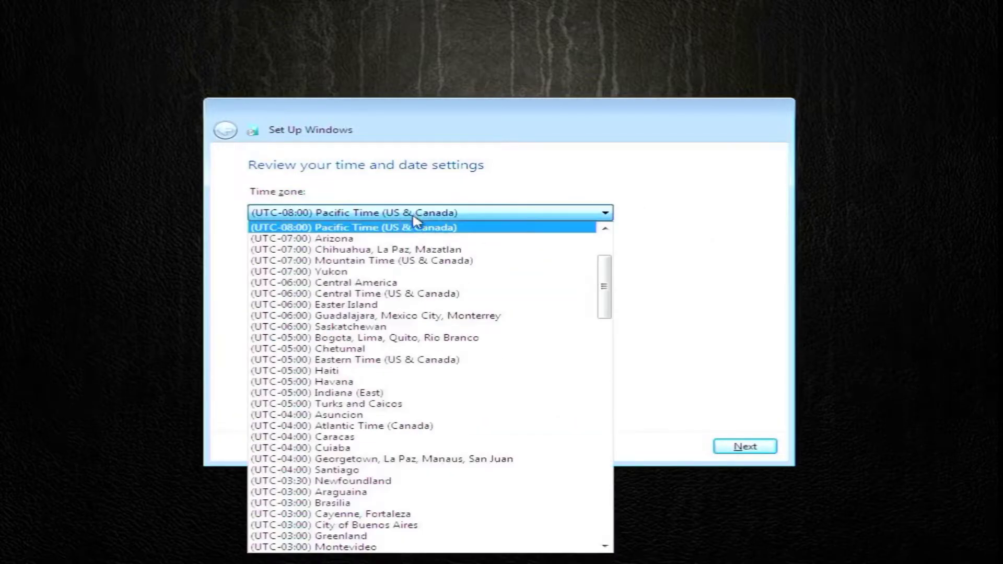
pyautogui.scroll(-20, 656, 396)
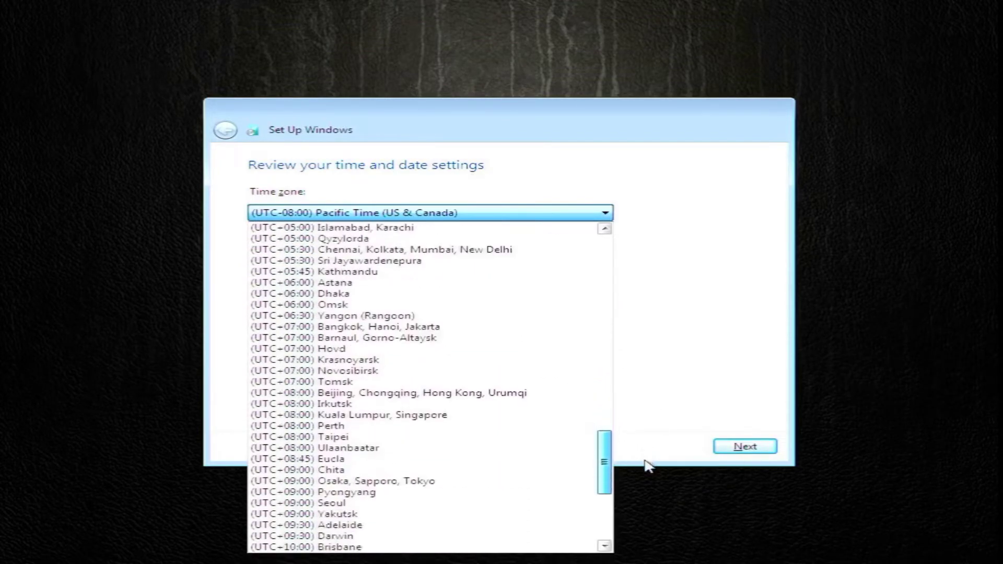
pyautogui.scroll(-1, 648, 464)
pyautogui.click(408, 358)
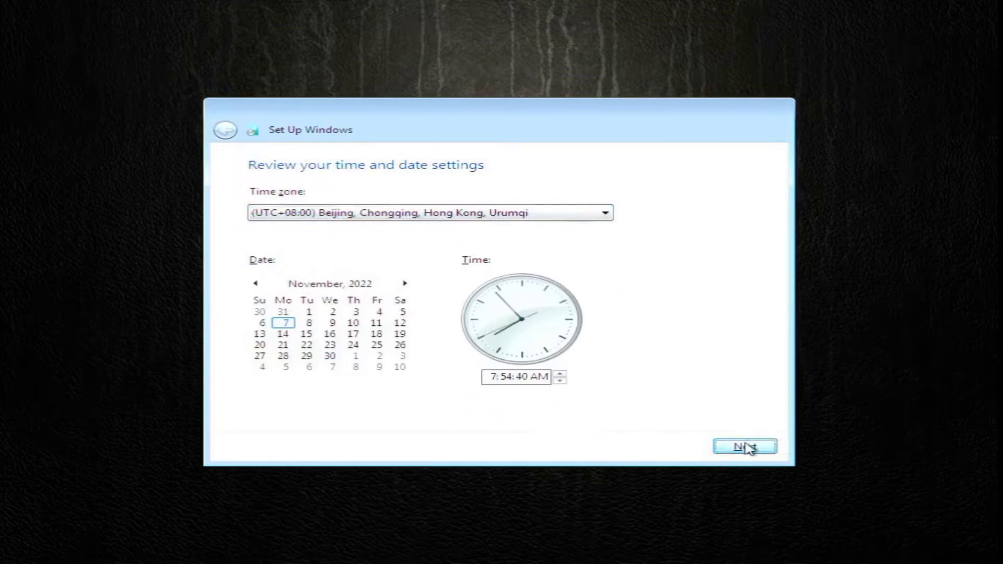
pyautogui.click(745, 447)
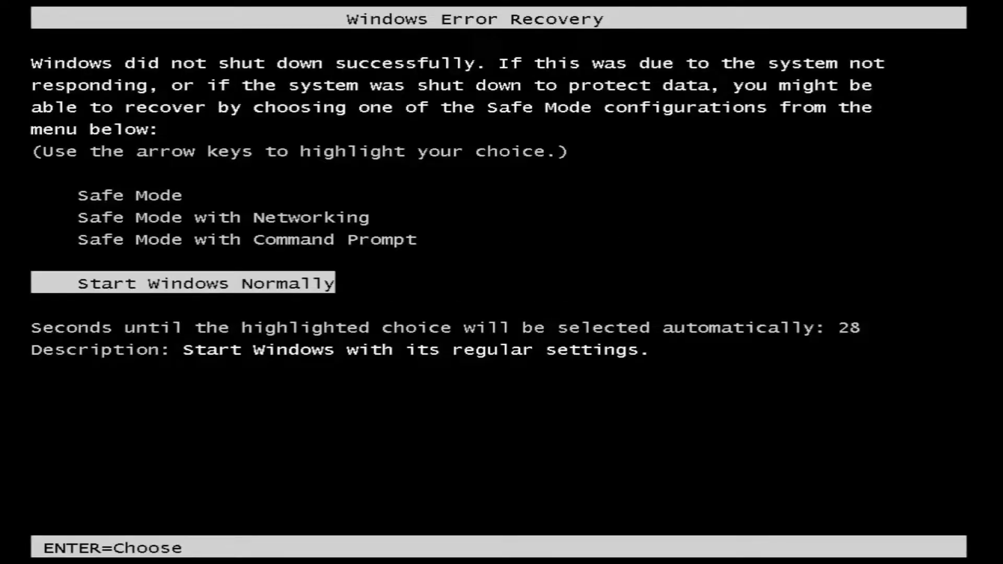
# Start Windows normally and move the restart prompt and the Advanced INF Install error apart to read both.
pyautogui.press('Return')
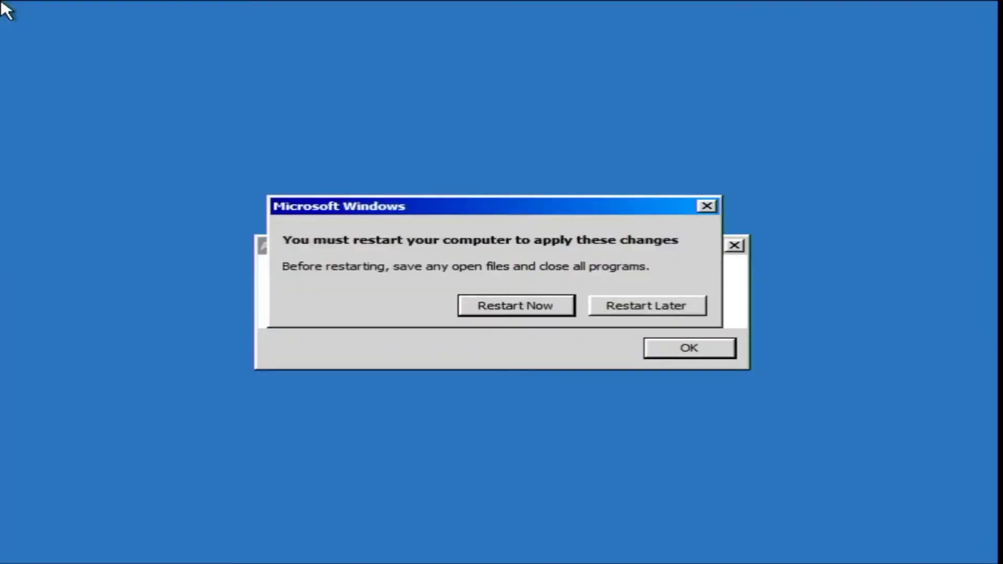
pyautogui.moveTo(346, 208); pyautogui.dragTo(370, 127)
pyautogui.click(468, 333)
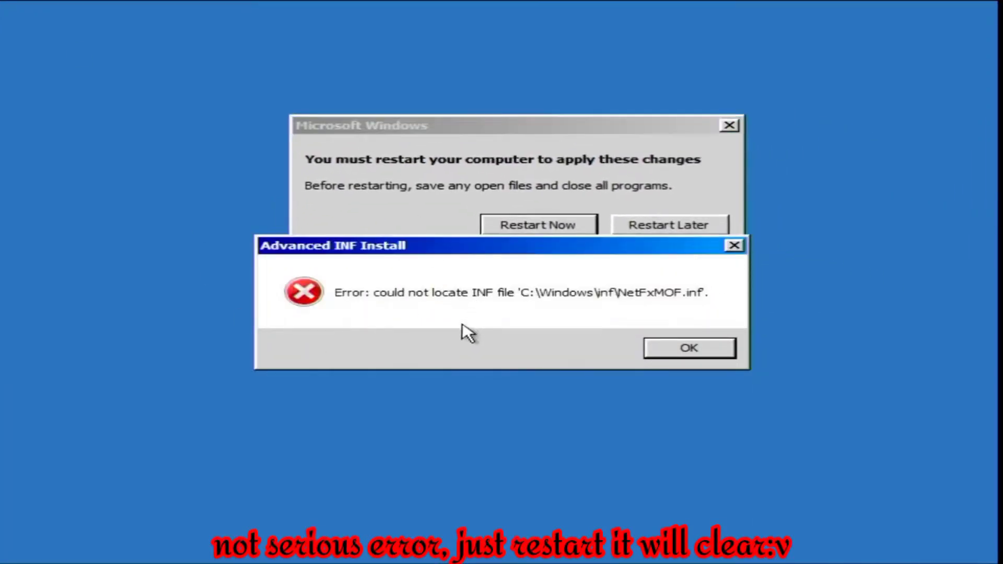
pyautogui.moveTo(570, 248); pyautogui.dragTo(538, 276)
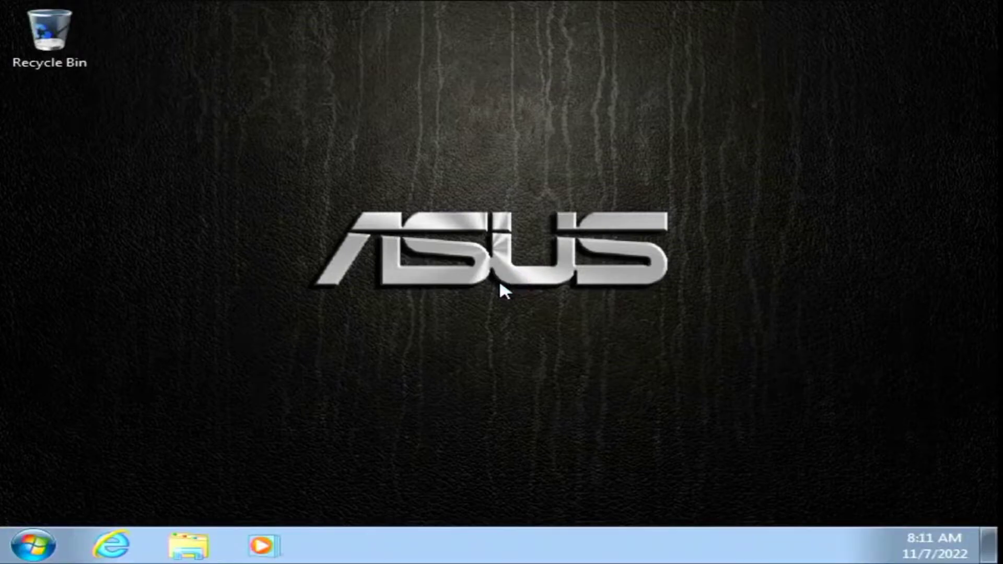
# Change the desktop's screen resolution to a higher setting and keep the changes.
pyautogui.rightClick(126, 275)
pyautogui.click(128, 272)
pyautogui.rightClick(128, 276)
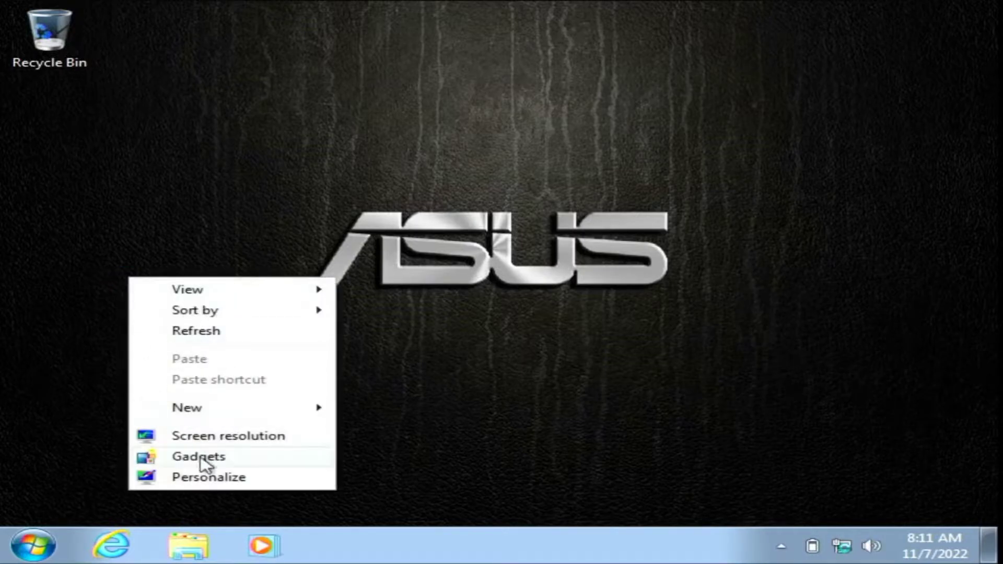
pyautogui.click(215, 441)
pyautogui.click(334, 265)
pyautogui.click(315, 334)
pyautogui.click(643, 306)
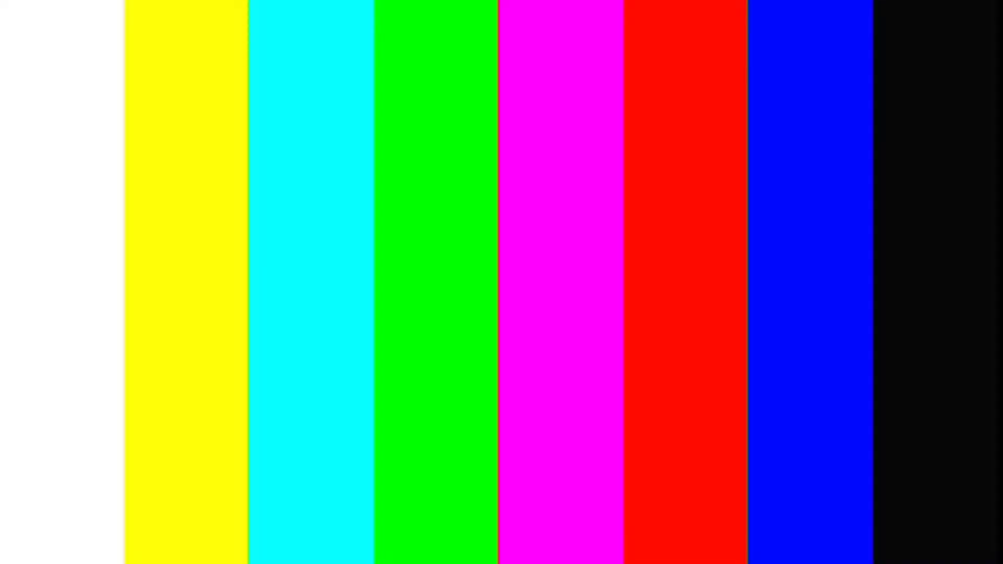
pyautogui.click(519, 268)
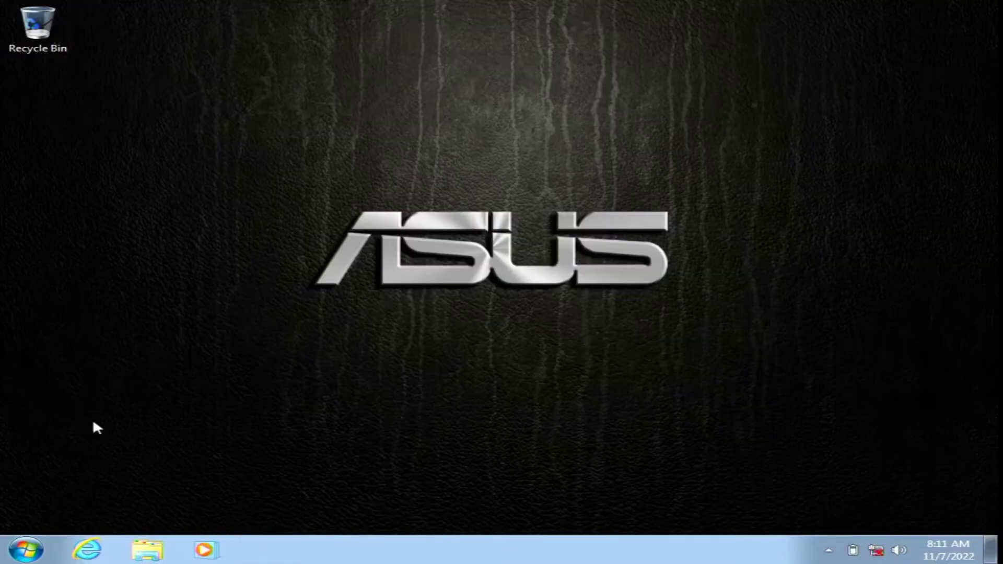
# Run dxdiag to examine the system information, including processor, memory and operating system, and exit the tool.
pyautogui.press('super+r')
pyautogui.write('dxdiag')
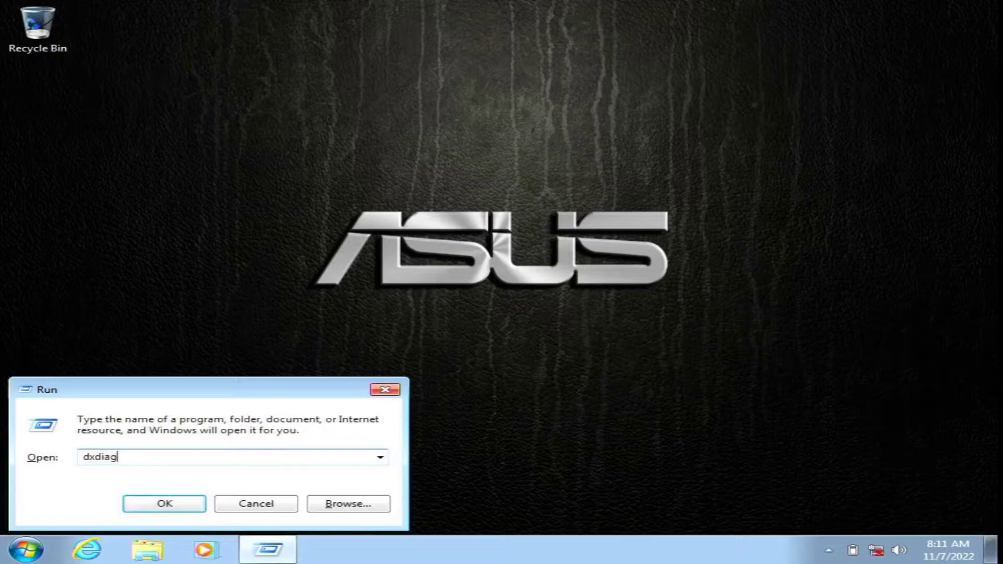
pyautogui.press('Return')
pyautogui.press('Return')
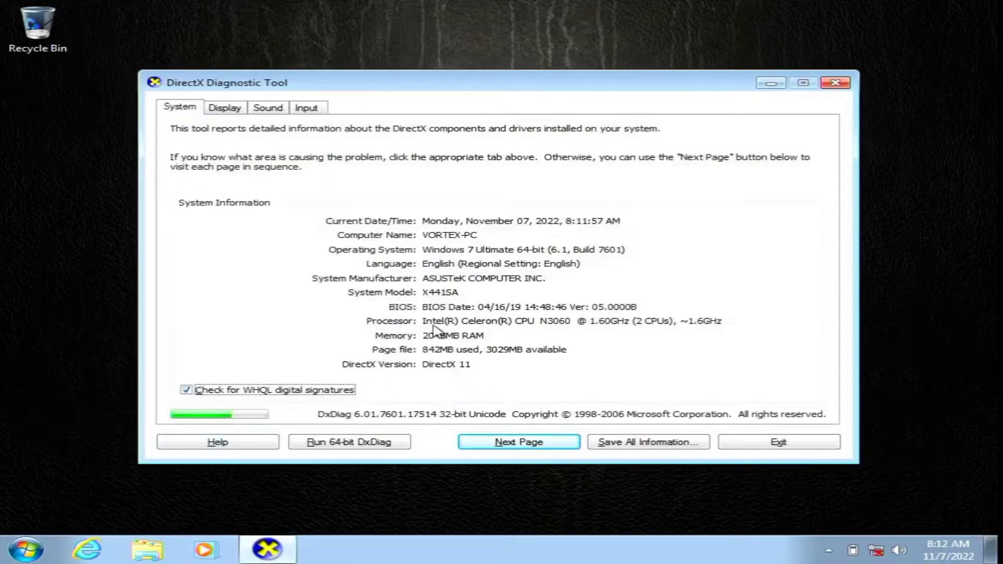
pyautogui.click(755, 445)
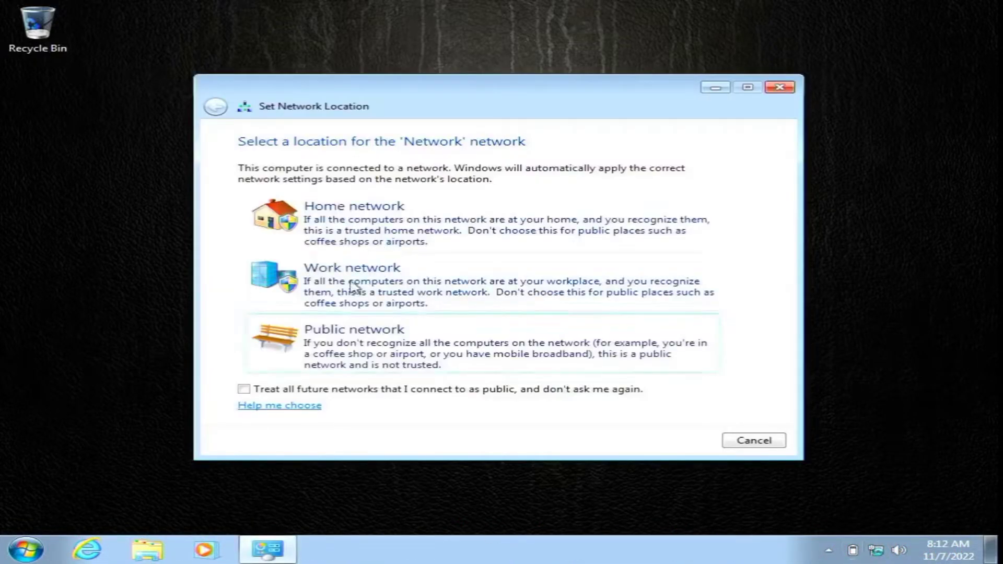
# Set the network location to Public network and close the network location dialog.
pyautogui.click(339, 364)
pyautogui.click(729, 442)
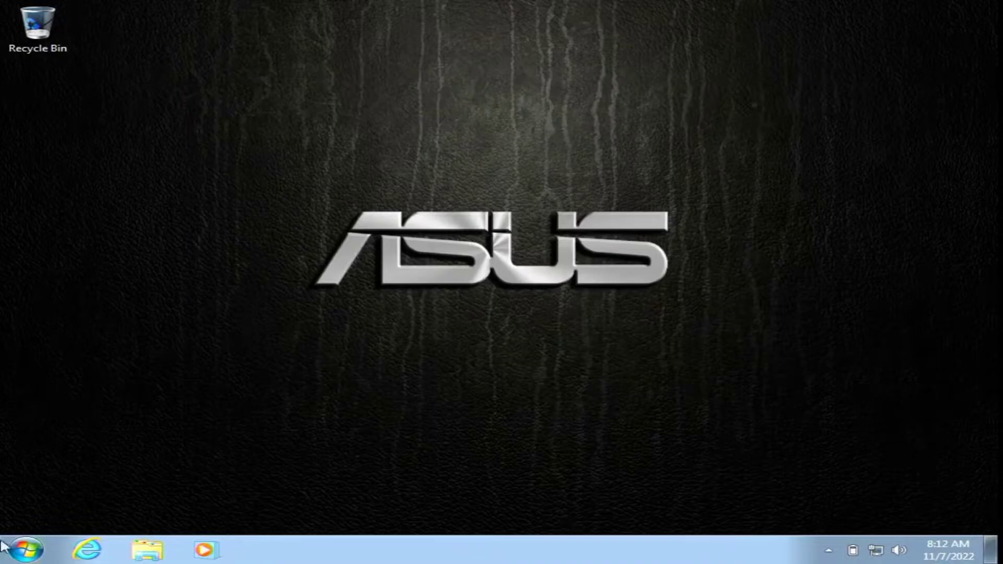
# Start Internet Explorer, dismiss its tab notice and the http_404 download list, and close the surplus tabs to leave one new tab.
pyautogui.click(83, 546)
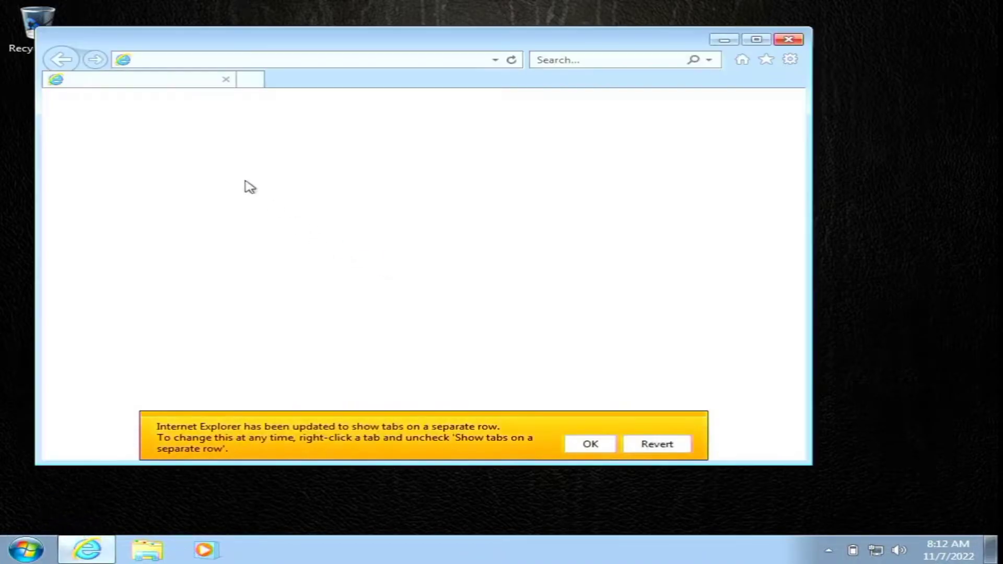
pyautogui.click(575, 443)
pyautogui.click(252, 81)
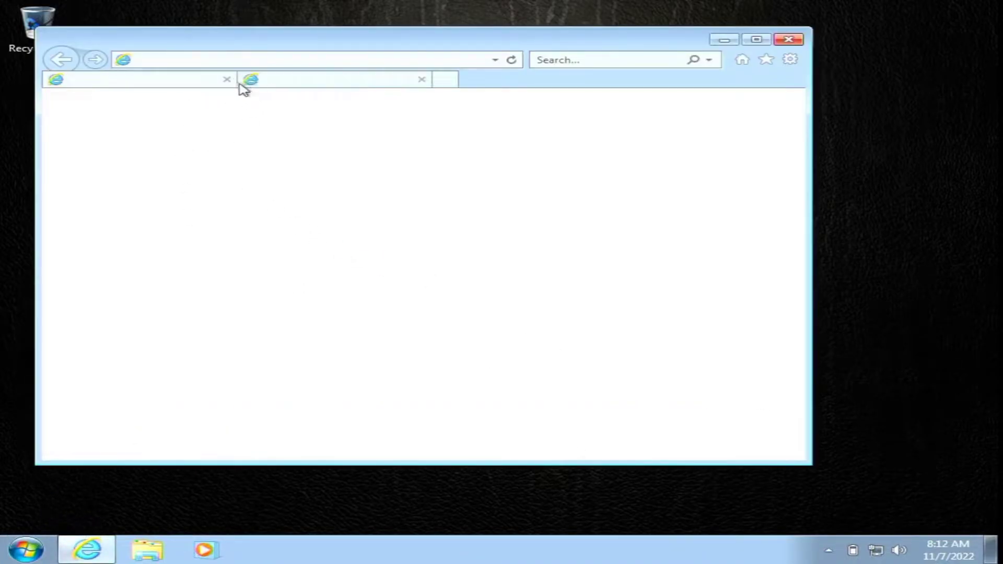
pyautogui.press('Return')
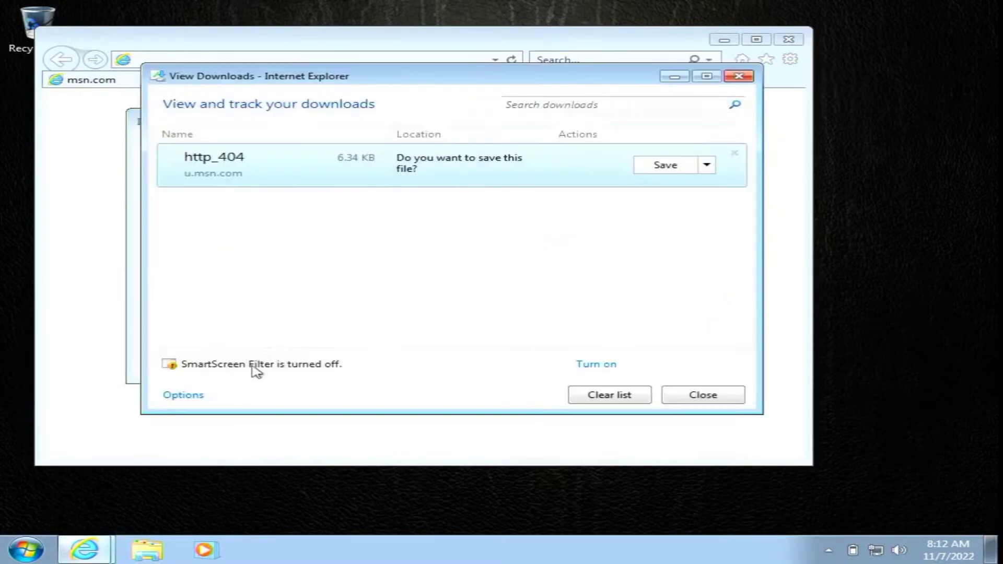
pyautogui.click(688, 405)
pyautogui.click(533, 361)
pyautogui.click(228, 79)
pyautogui.click(250, 83)
pyautogui.click(226, 80)
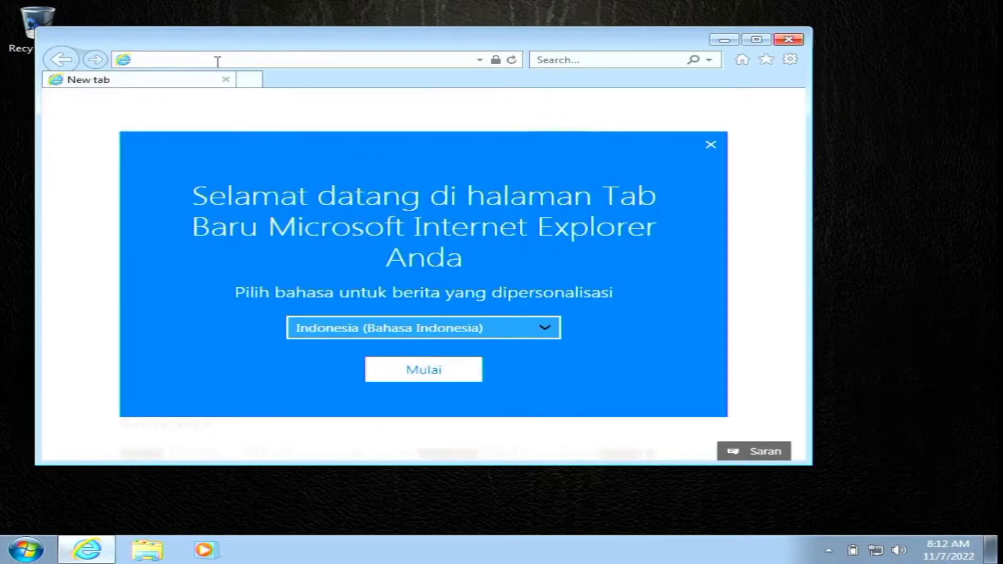
# Accept Indonesia (Bahasa Indonesia) as the news language, search the web for 3dchip and open the 3DP Chip website.
pyautogui.click(412, 374)
pyautogui.write('3d')
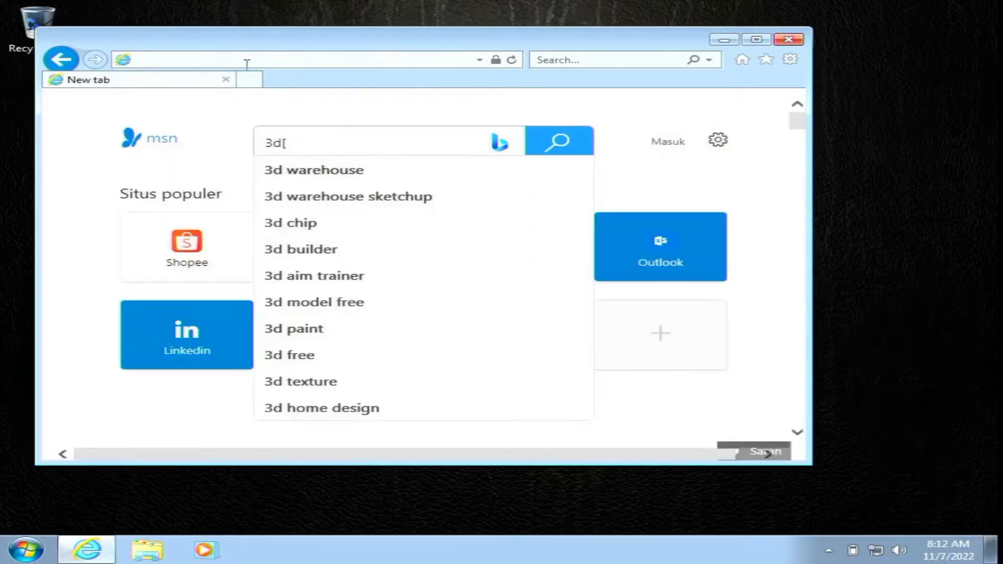
pyautogui.write('chip')
pyautogui.press('Return')
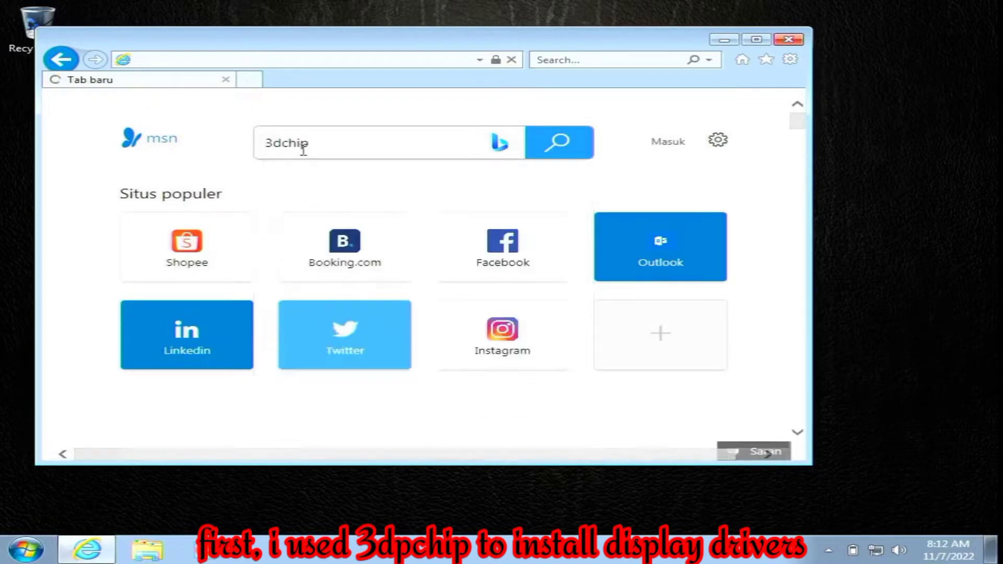
pyautogui.click(382, 266)
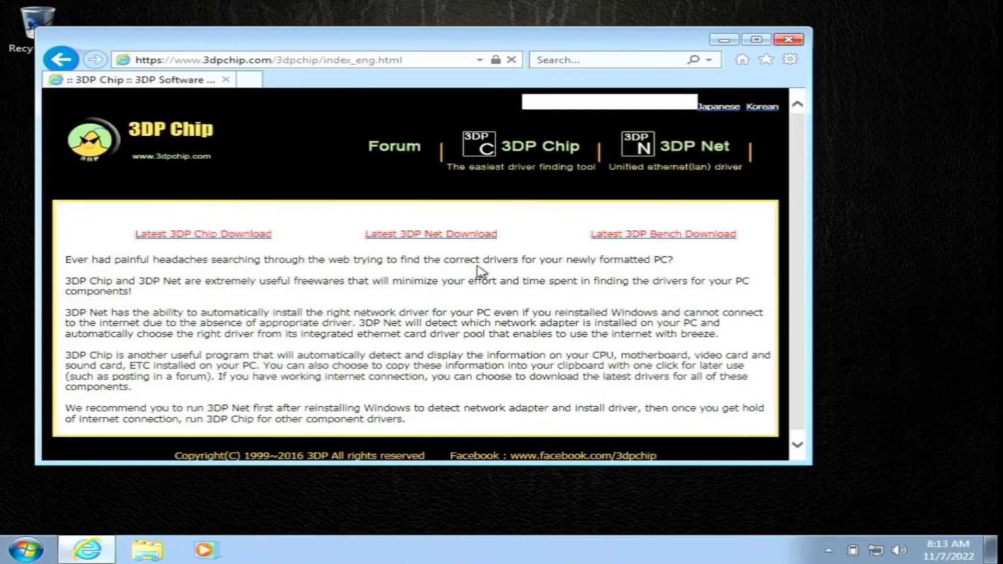
# Download the latest version of 3DP Chip and run it with permission to make changes to the computer.
pyautogui.click(260, 223)
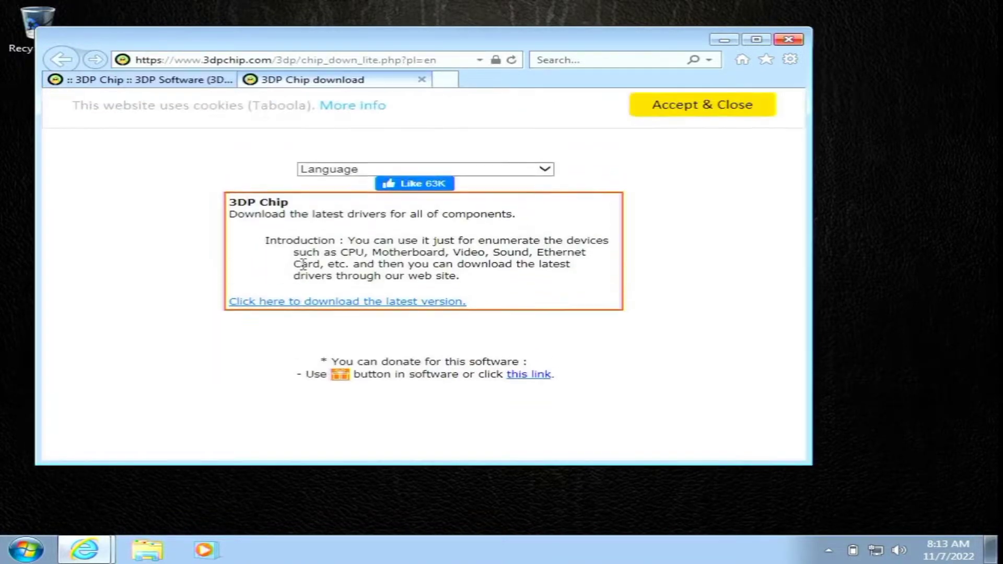
pyautogui.click(321, 309)
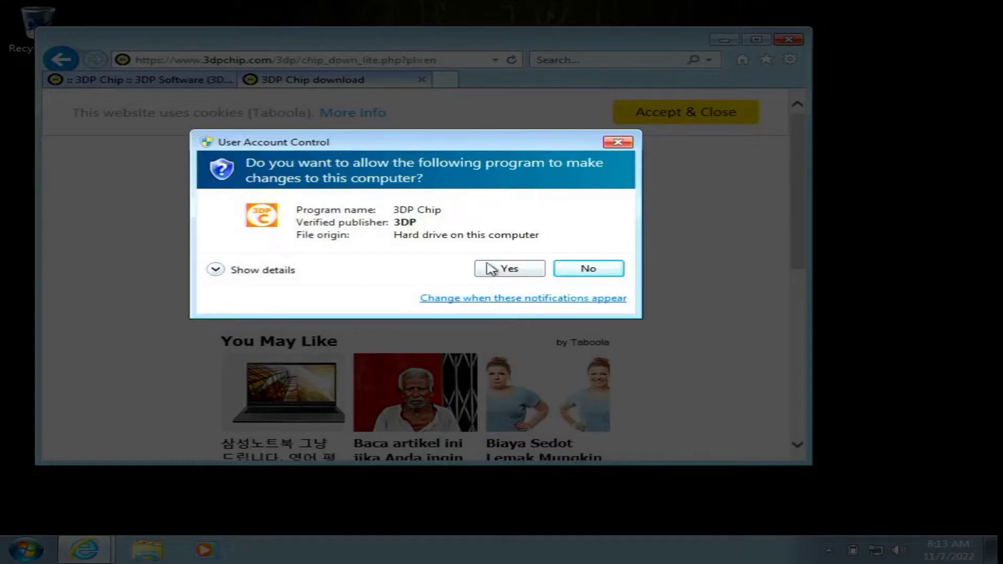
pyautogui.click(507, 269)
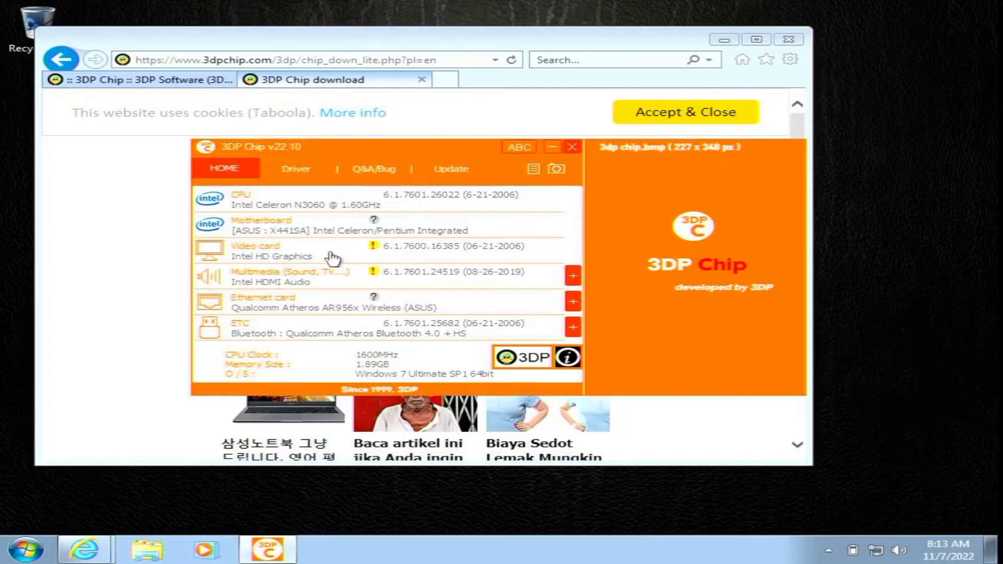
# Look up the Intel HD Graphics video driver from 3DP Chip and save version v20.19.15.5171 as win64_15.40.5171.exe.
pyautogui.click(342, 258)
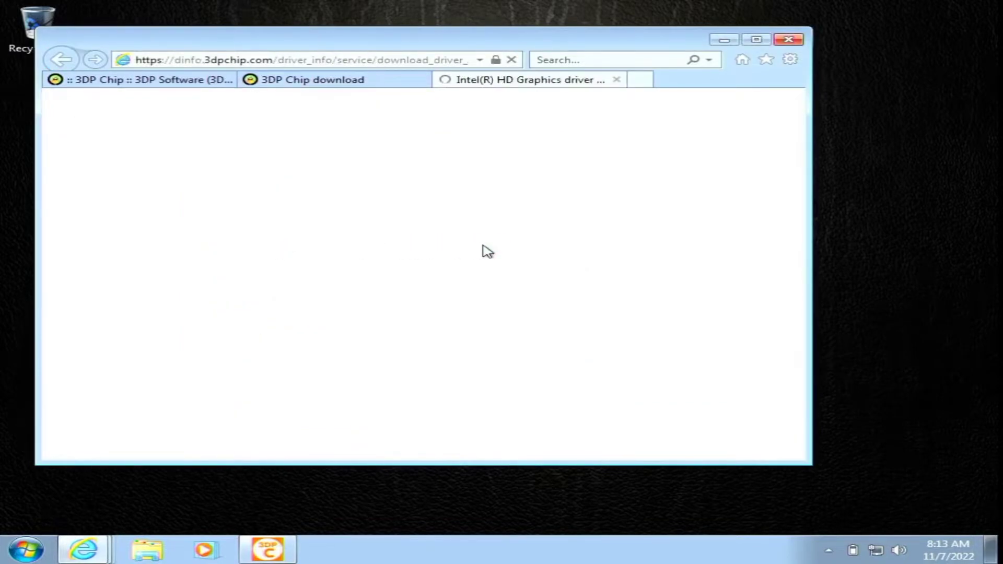
pyautogui.click(146, 229)
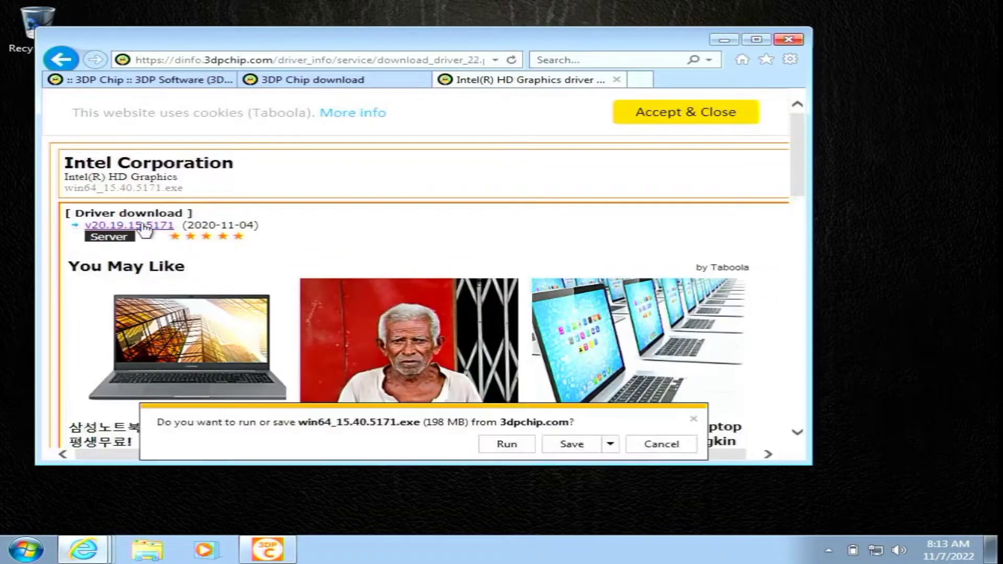
pyautogui.click(568, 444)
# Open the Intel HDMI Audio driver page from 3DP Chip and close the other browser tabs.
pyautogui.click(267, 548)
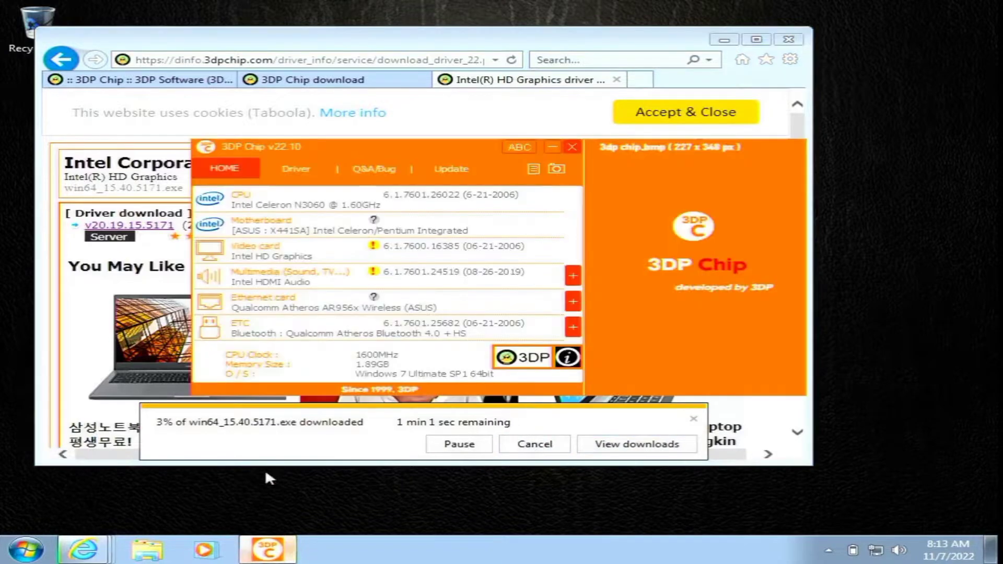
pyautogui.click(293, 275)
pyautogui.click(401, 80)
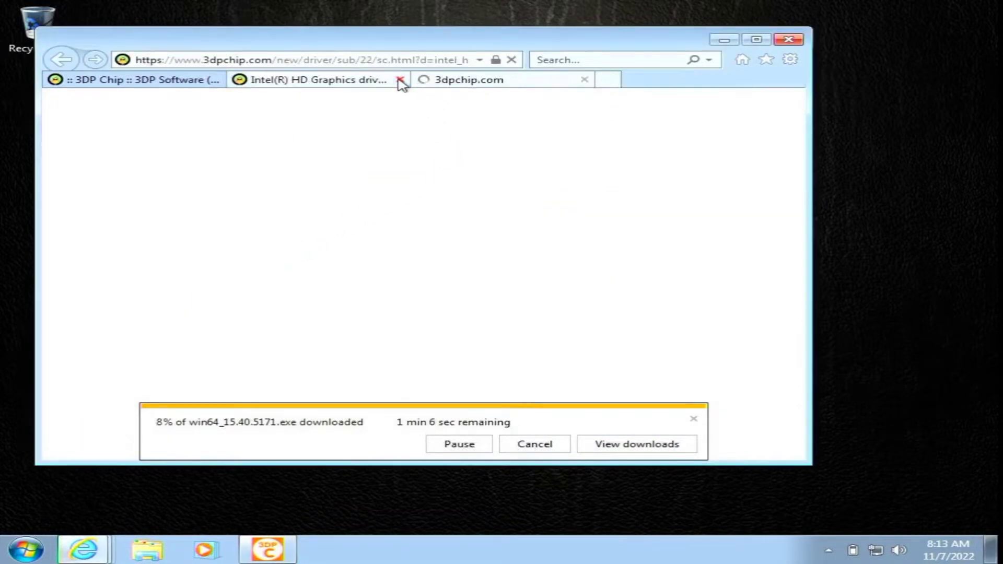
pyautogui.click(400, 79)
pyautogui.click(225, 80)
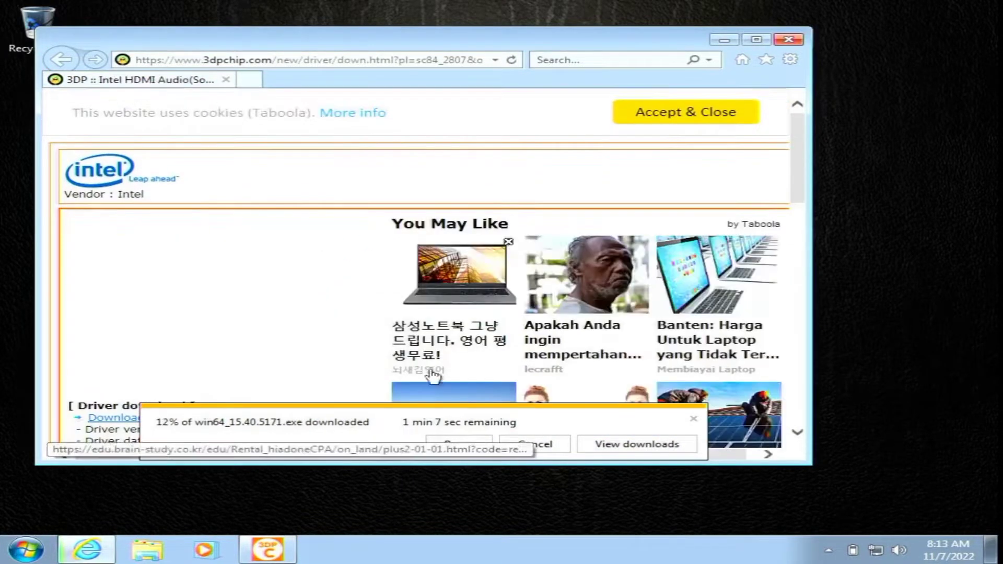
# Show the browser's download list and permanently dismiss the Windows 7 end-of-support reminder.
pyautogui.click(635, 446)
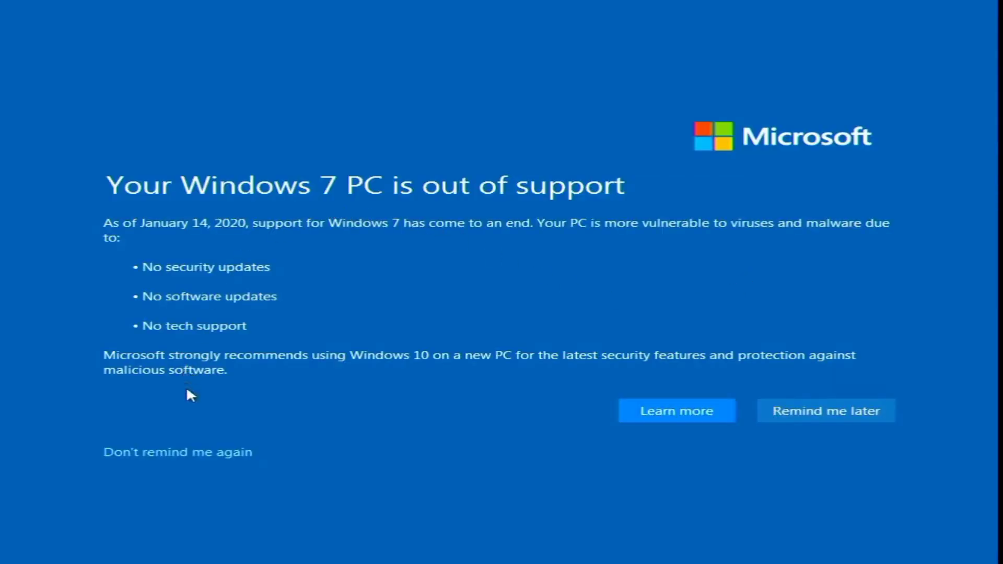
pyautogui.click(201, 453)
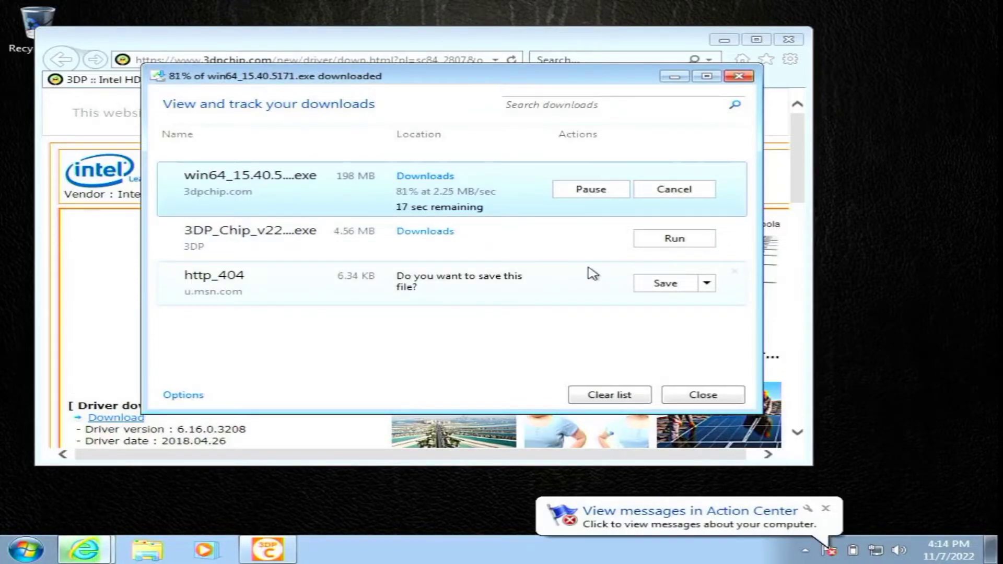
# Return to the Intel HDMI Audio page and save driver version 6.16.0.3208.
pyautogui.click(39, 235)
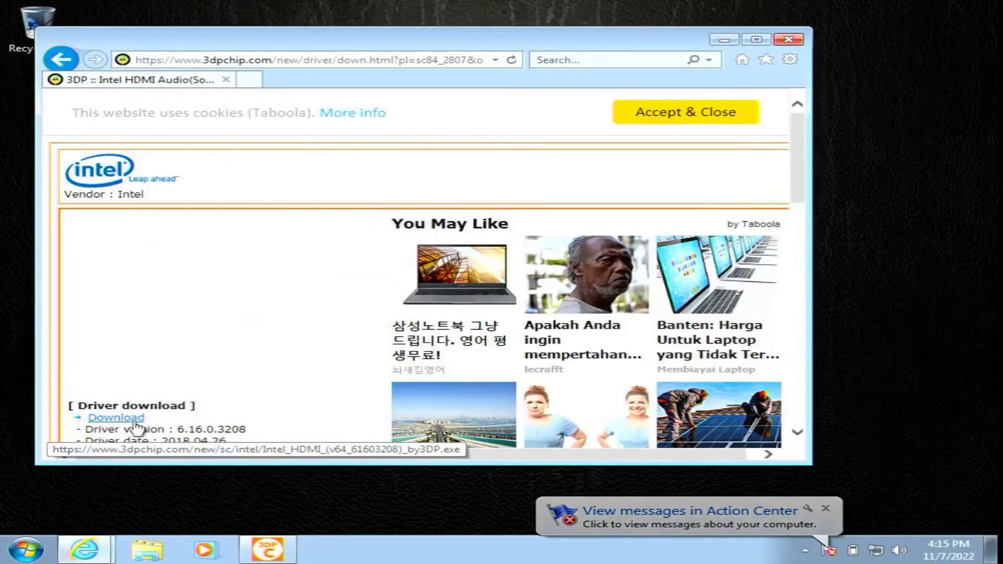
pyautogui.scroll(-1, 311, 384)
pyautogui.click(116, 364)
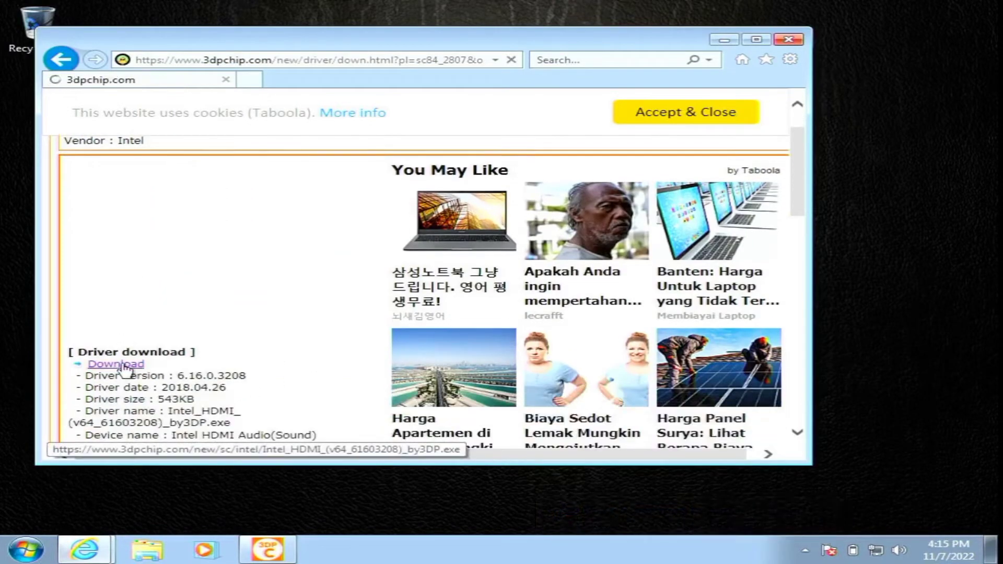
pyautogui.click(572, 445)
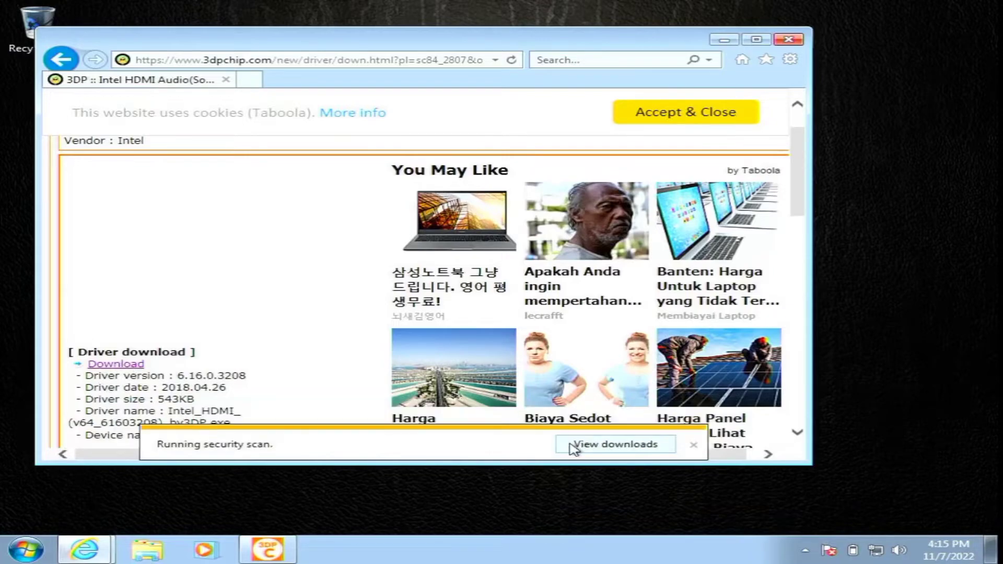
# Minimize the driver page and run the downloaded win64_15.40.5171.exe graphics installer, allowing it to make changes.
pyautogui.scroll(1, 168, 384)
pyautogui.scroll(-10, 175, 398)
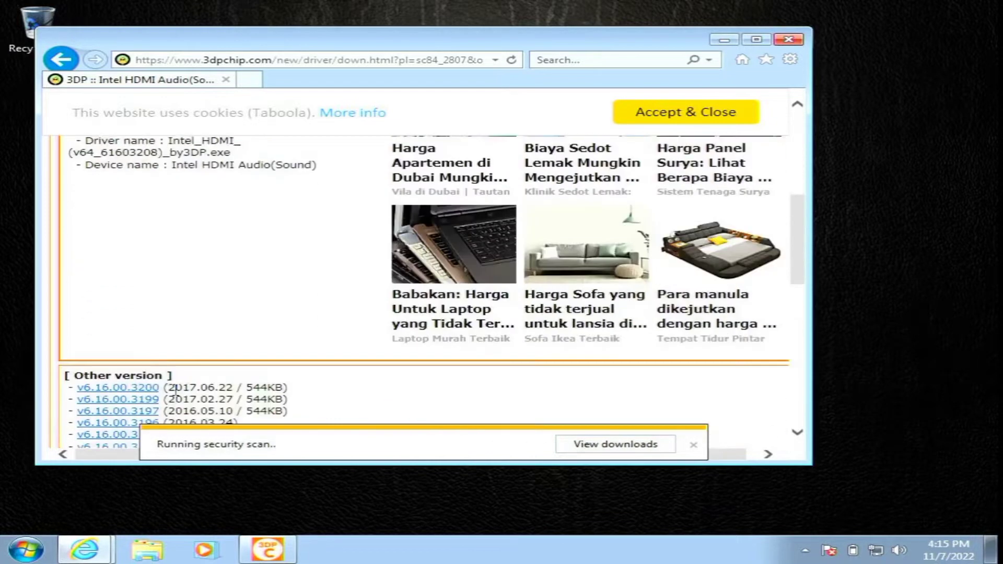
pyautogui.click(724, 40)
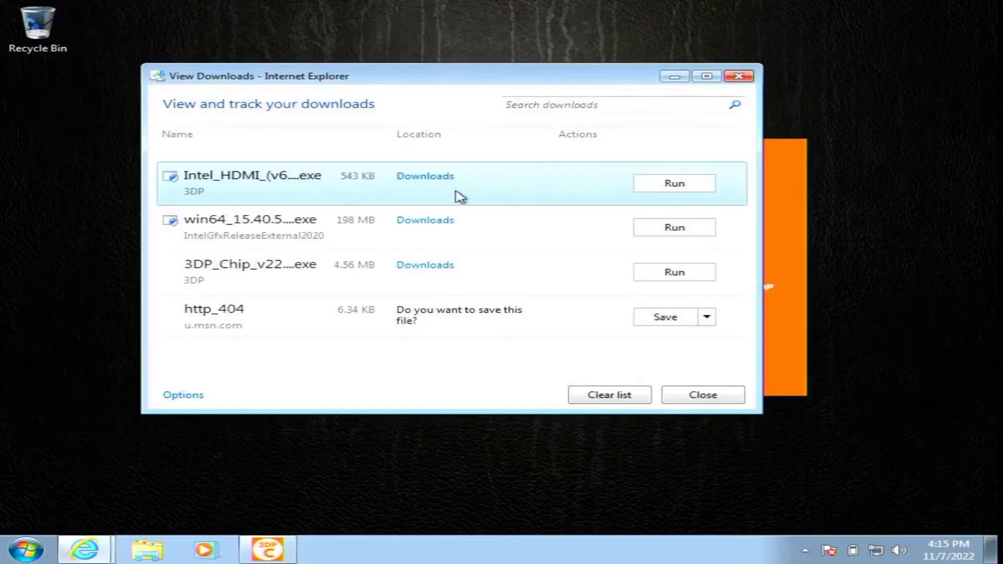
pyautogui.click(674, 228)
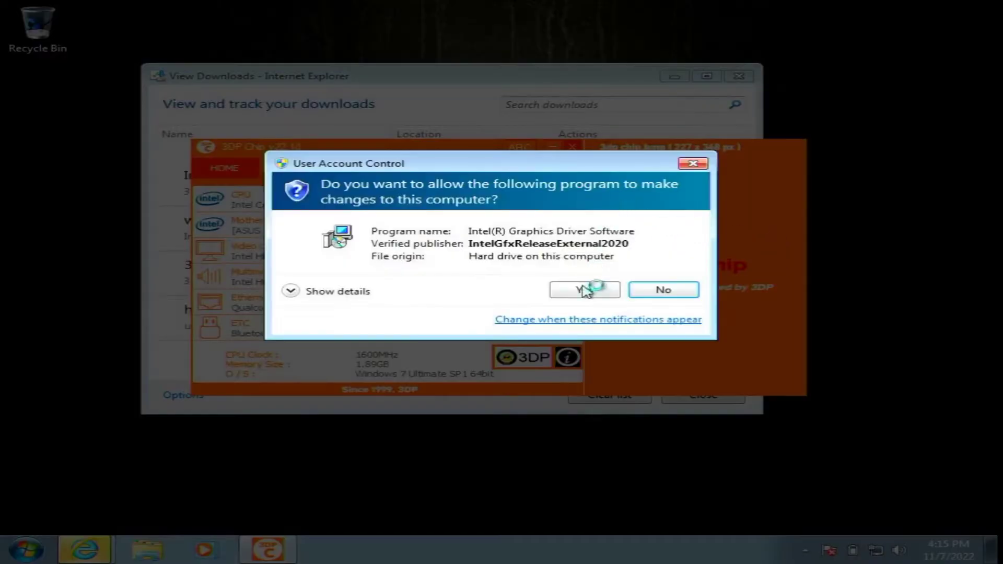
pyautogui.click(586, 288)
# Close 3DP Chip without removing its settings.
pyautogui.click(574, 148)
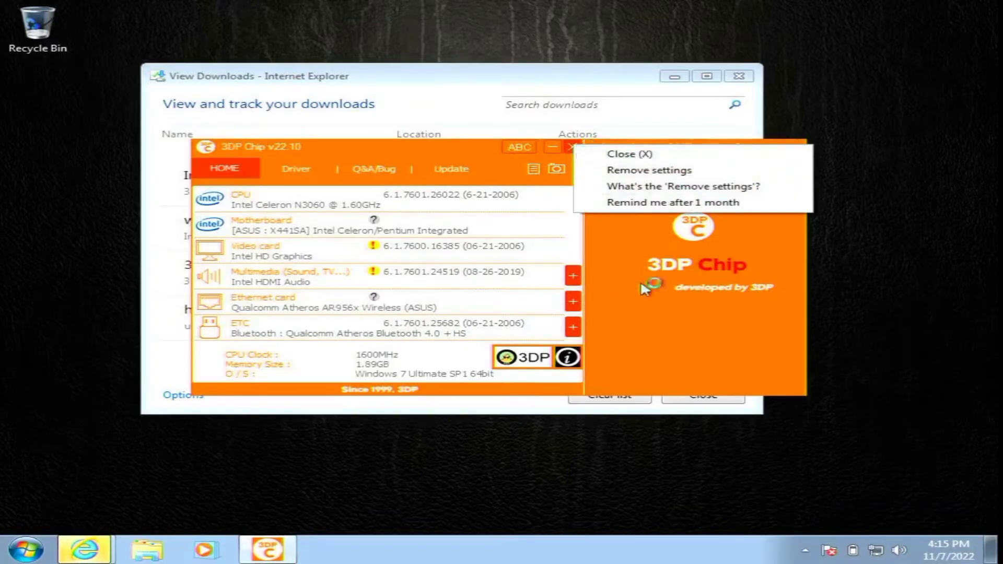
pyautogui.click(658, 273)
pyautogui.click(573, 149)
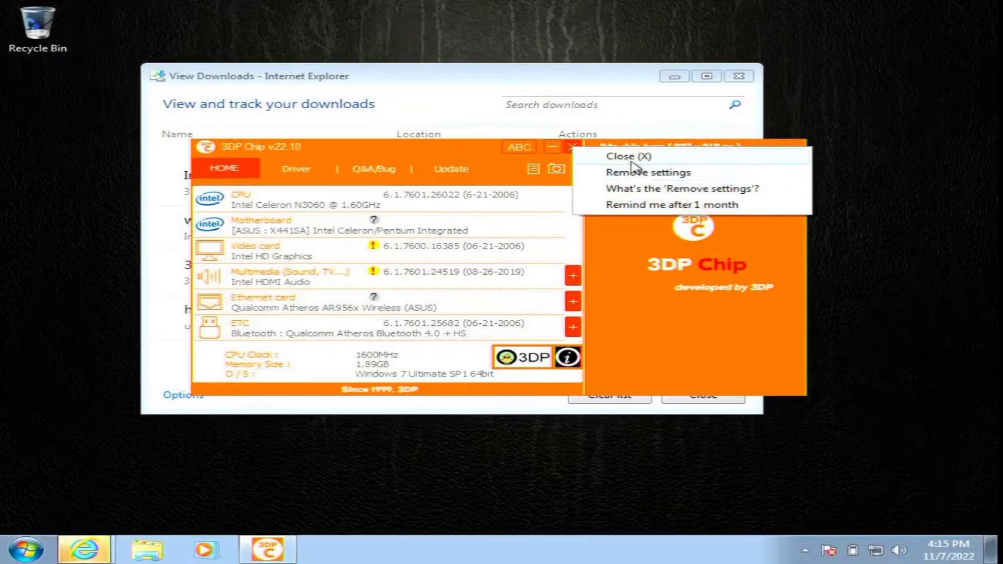
pyautogui.click(629, 159)
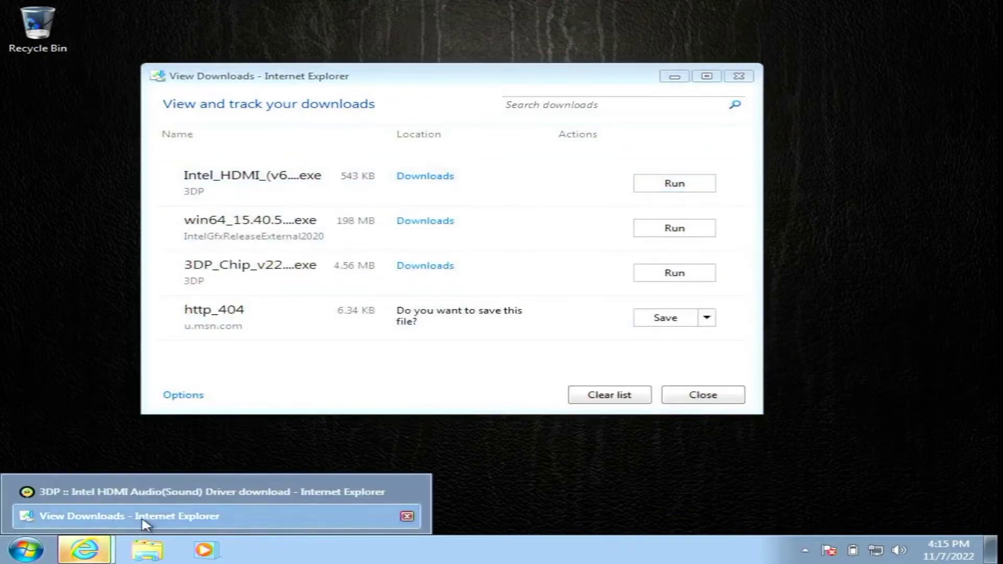
# Bring the Intel HDMI Audio driver page back up and run a web search for 3dpnet.
pyautogui.moveTo(104, 549)
pyautogui.click(135, 491)
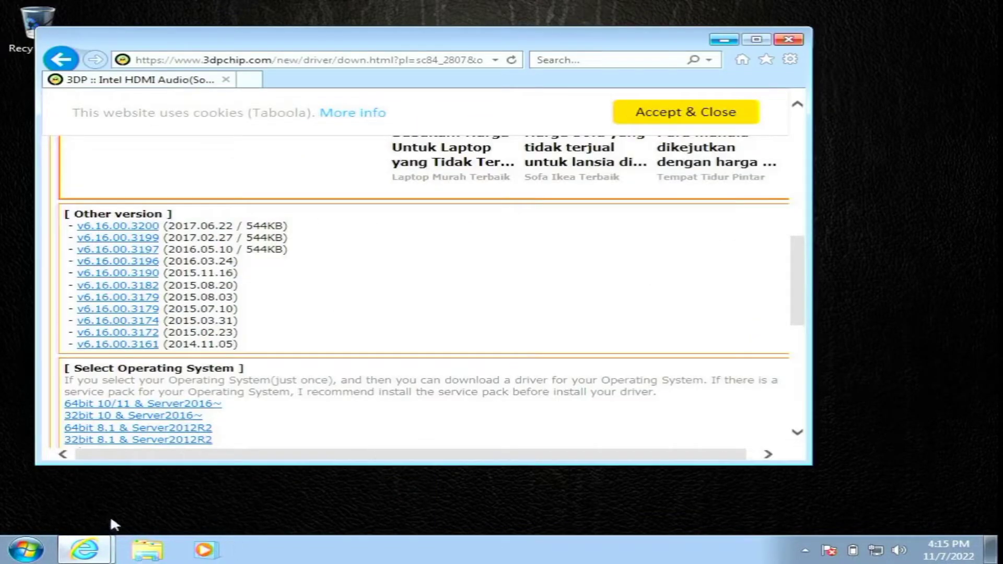
pyautogui.click(265, 59)
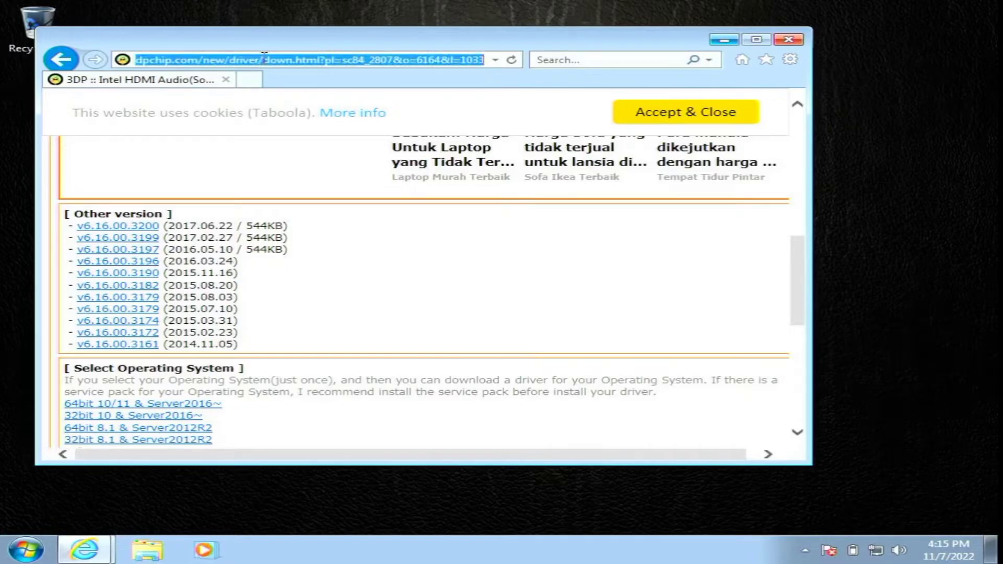
pyautogui.write('3dpnet')
pyautogui.press('Return')
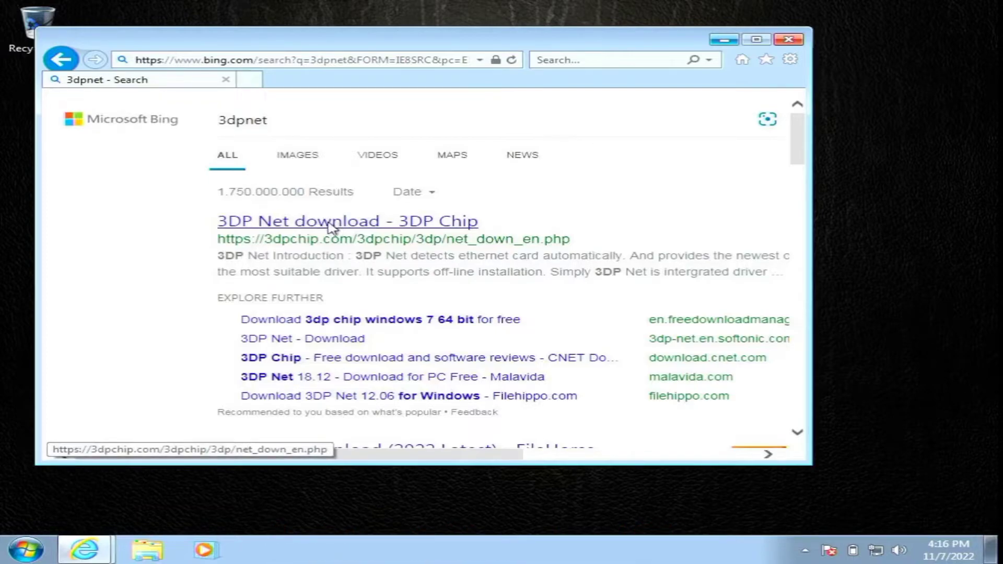
# Minimize the browser and advance the Intel Graphics Driver setup until installation starts, keeping the automatic WinSAT and Aero option enabled.
pyautogui.click(724, 39)
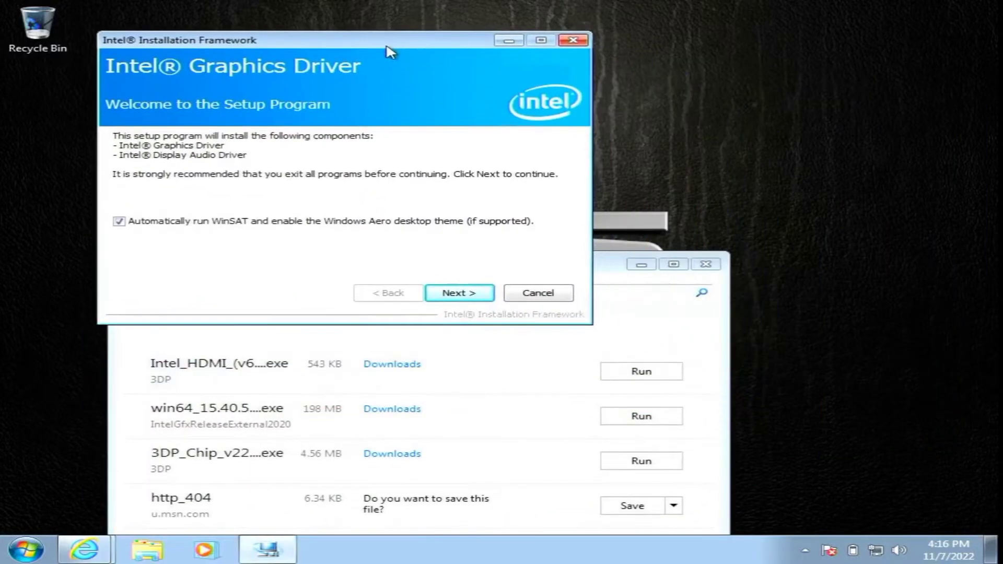
pyautogui.click(447, 287)
pyautogui.click(612, 384)
pyautogui.click(615, 384)
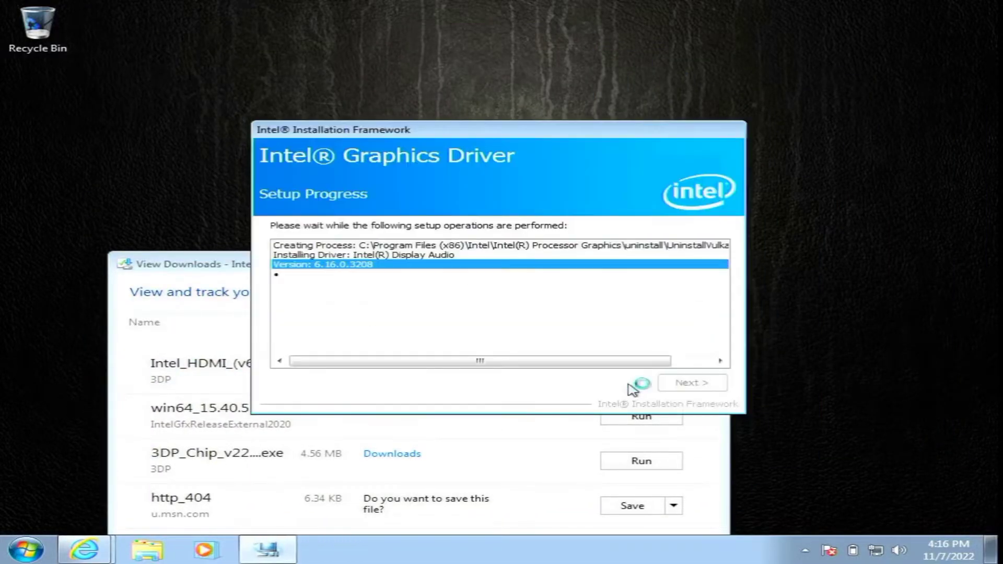
# Return to the 3dpnet browser window and save the 3DP Net version for 7/8/8.1/10 & Server2008R2~.
pyautogui.moveTo(218, 270); pyautogui.dragTo(205, 95)
pyautogui.moveTo(84, 549)
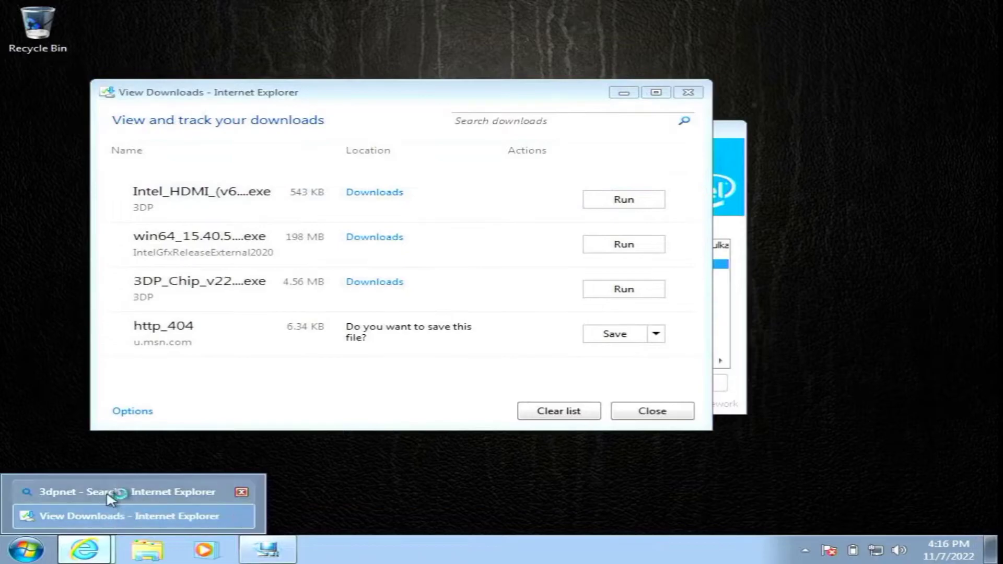
pyautogui.click(205, 486)
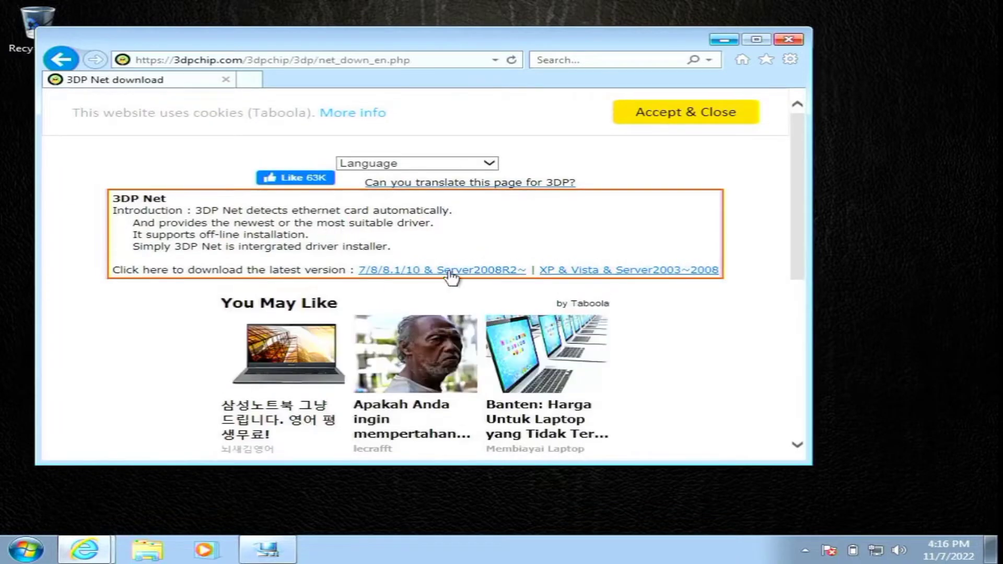
pyautogui.click(452, 274)
pyautogui.click(574, 447)
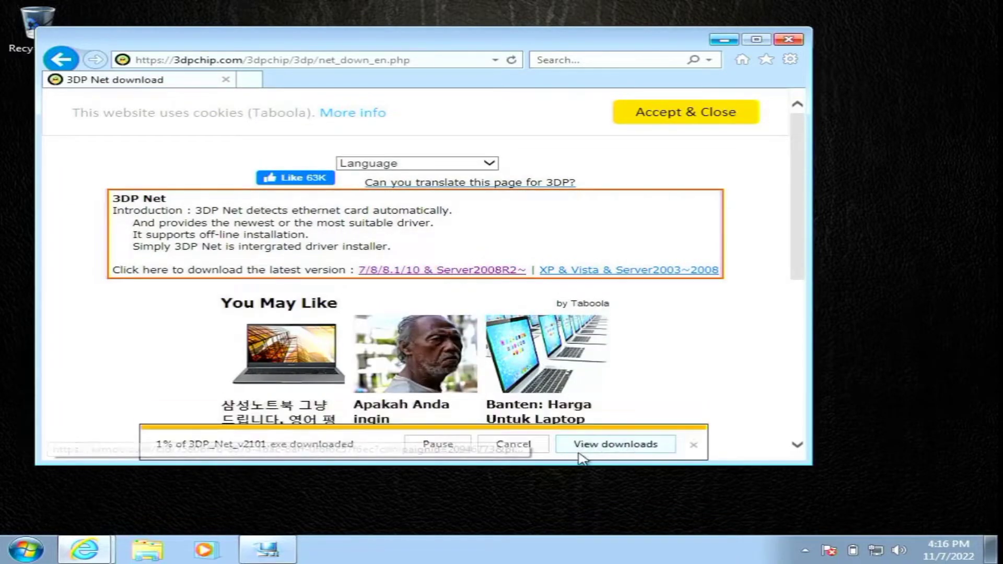
# Run the downloaded 3DP_Net_v2101.exe, allow its changes, close the download page, and extract it to C:\3DP\Net\2101.
pyautogui.moveTo(79, 556)
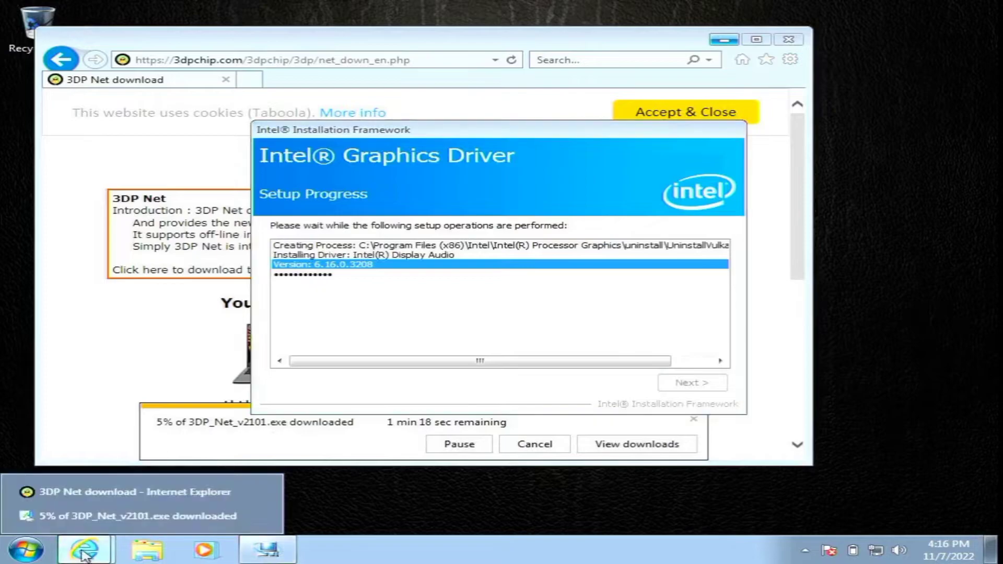
pyautogui.moveTo(438, 134); pyautogui.dragTo(474, 115)
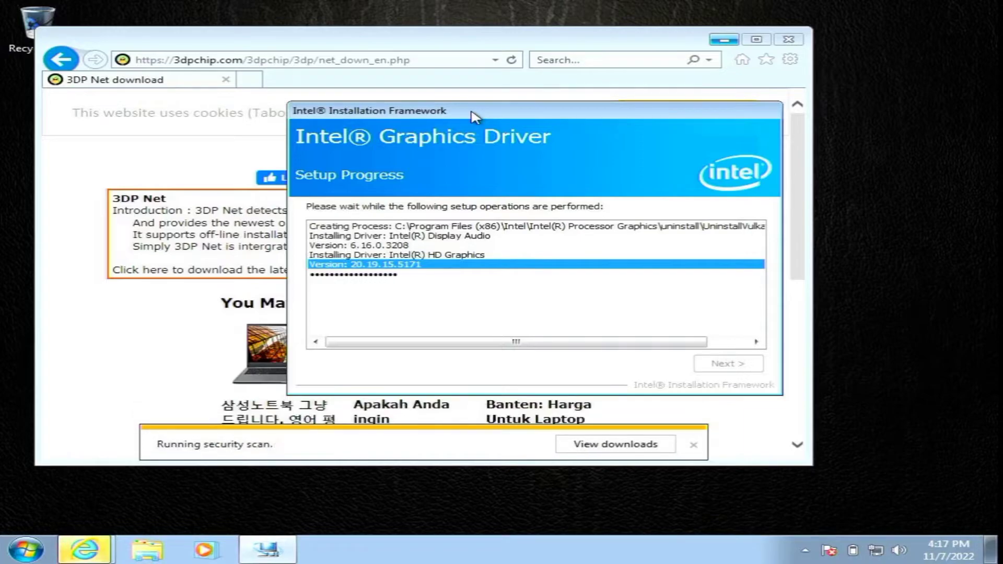
pyautogui.click(441, 443)
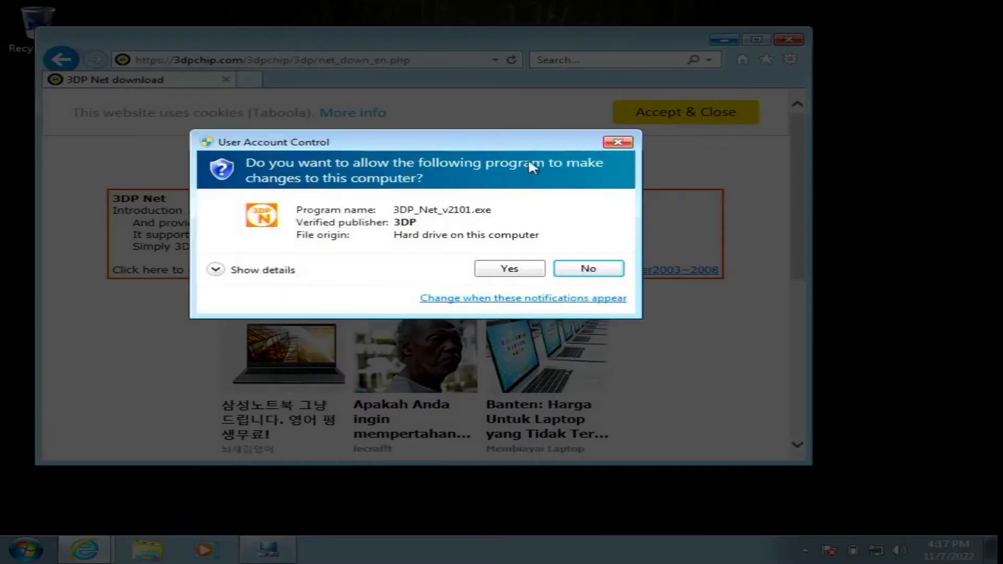
pyautogui.click(520, 267)
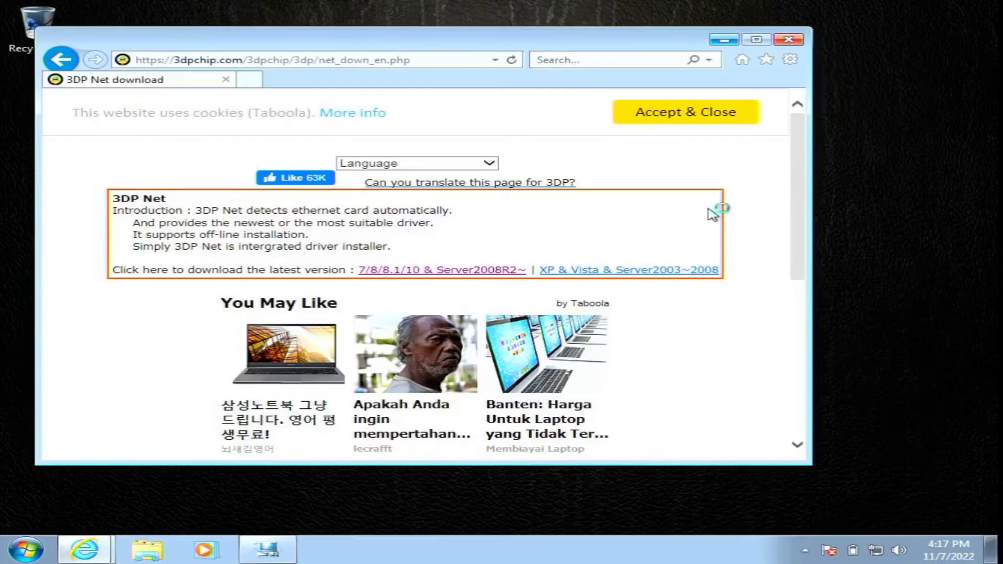
pyautogui.click(795, 42)
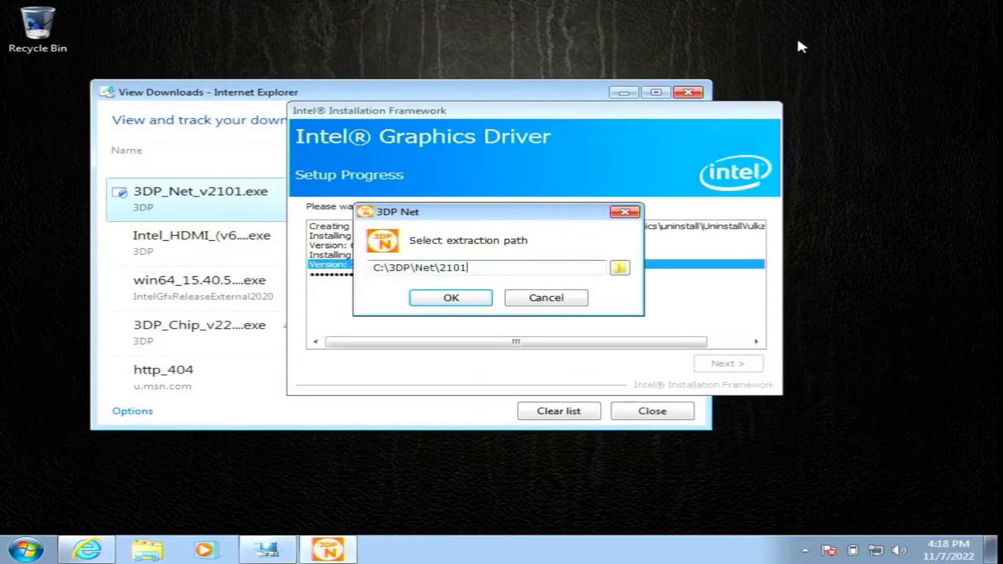
pyautogui.click(452, 299)
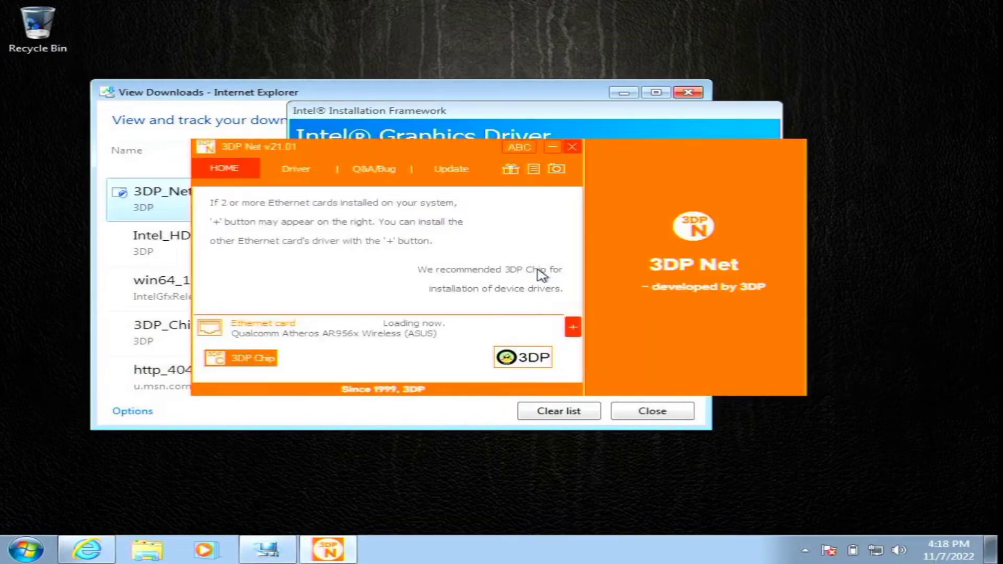
# Install the Qualcomm Atheros AR956x Wireless driver through 3DP Net and finish its driver installation wizard.
pyautogui.click(573, 327)
pyautogui.click(577, 328)
pyautogui.moveTo(371, 146); pyautogui.dragTo(620, 261)
pyautogui.moveTo(567, 117); pyautogui.dragTo(448, 107)
pyautogui.click(454, 342)
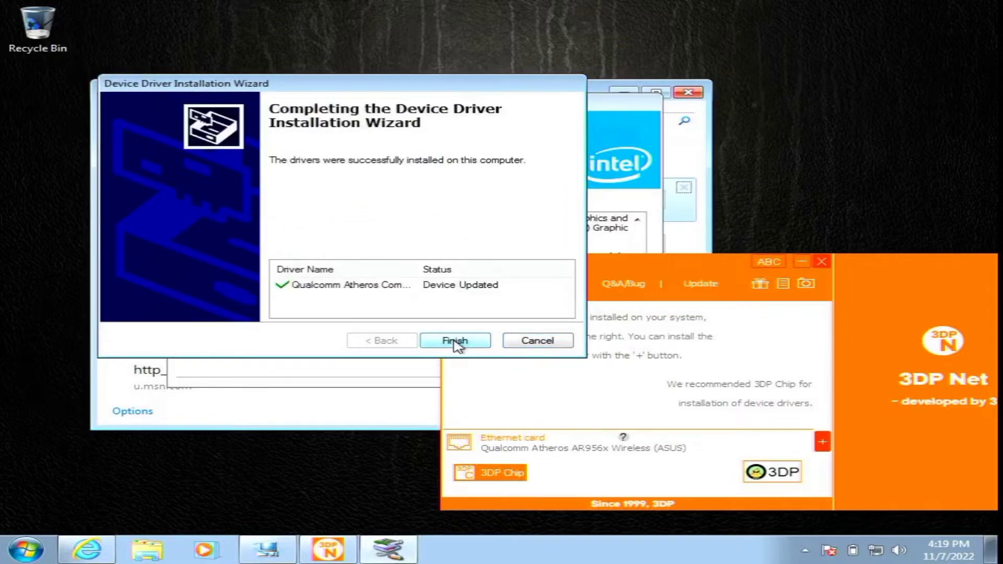
pyautogui.click(454, 342)
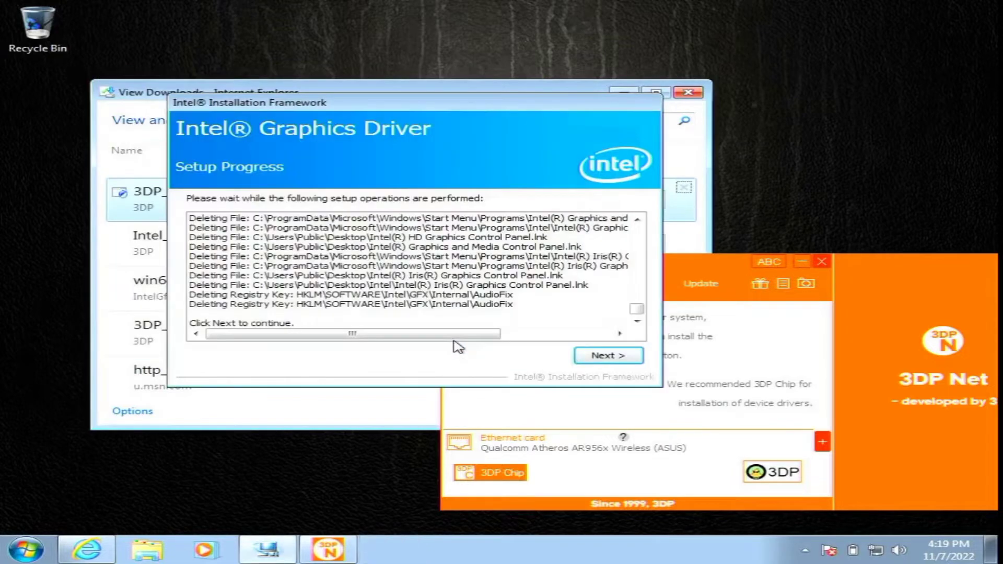
# Finish the Intel Graphics Driver setup without restarting, and start installing the downloaded Intel HDMI audio driver.
pyautogui.click(421, 290)
pyautogui.click(679, 383)
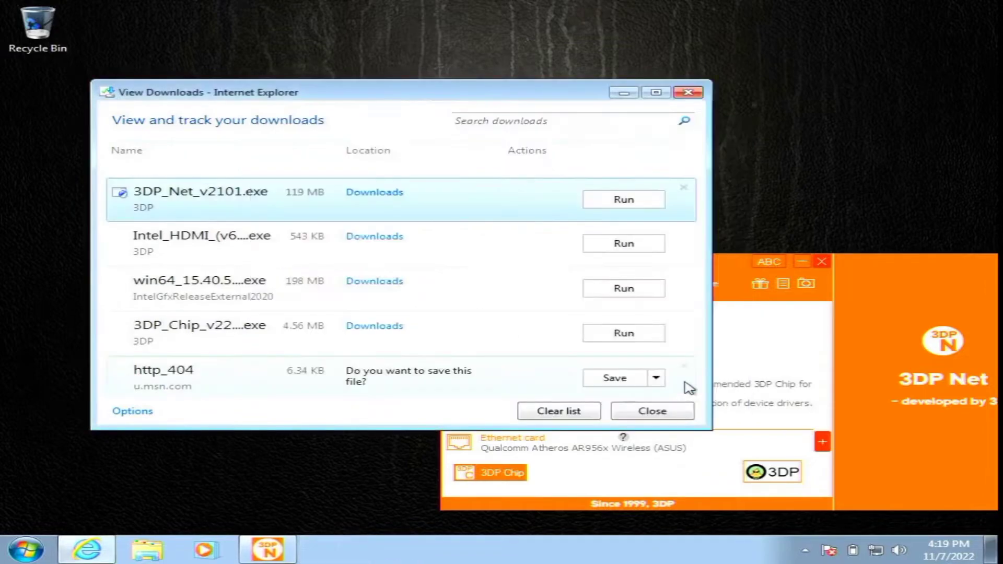
pyautogui.click(623, 245)
pyautogui.click(501, 277)
pyautogui.click(485, 299)
pyautogui.click(519, 394)
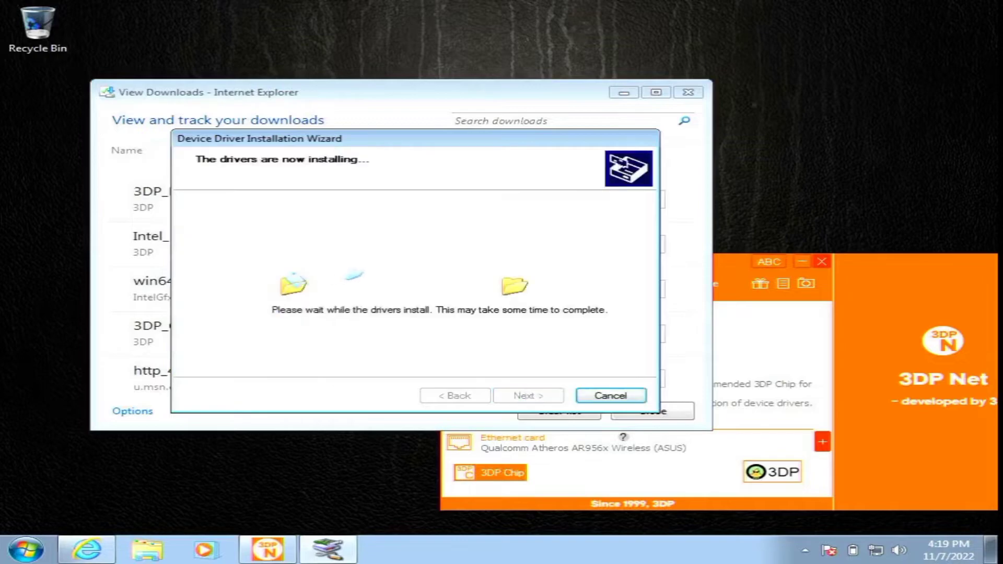
# Close the download list and 3DP Net, and finish the Intel audio driver installation wizard.
pyautogui.click(688, 92)
pyautogui.moveTo(578, 131); pyautogui.dragTo(395, 86)
pyautogui.moveTo(726, 265); pyautogui.dragTo(606, 184)
pyautogui.click(703, 361)
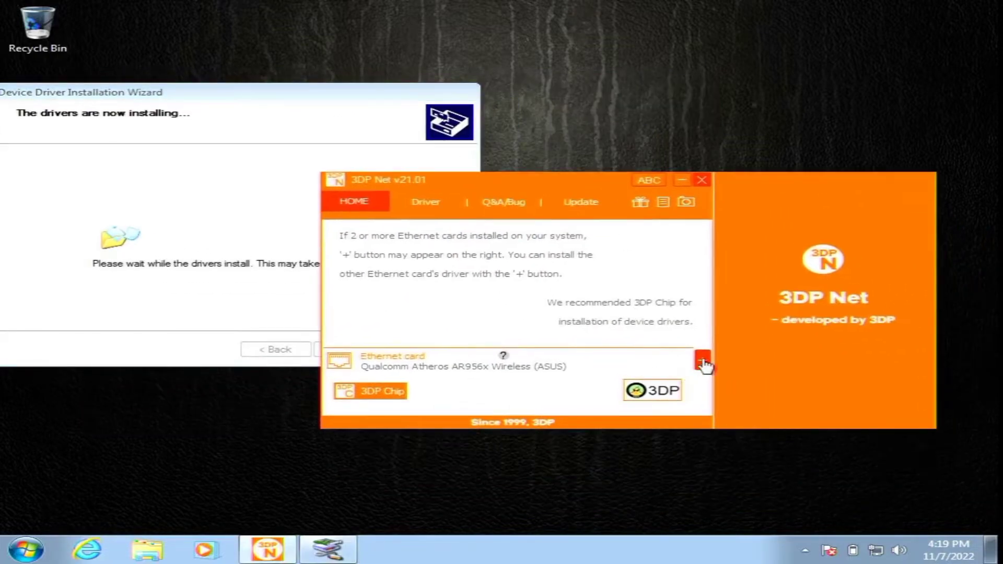
pyautogui.click(702, 180)
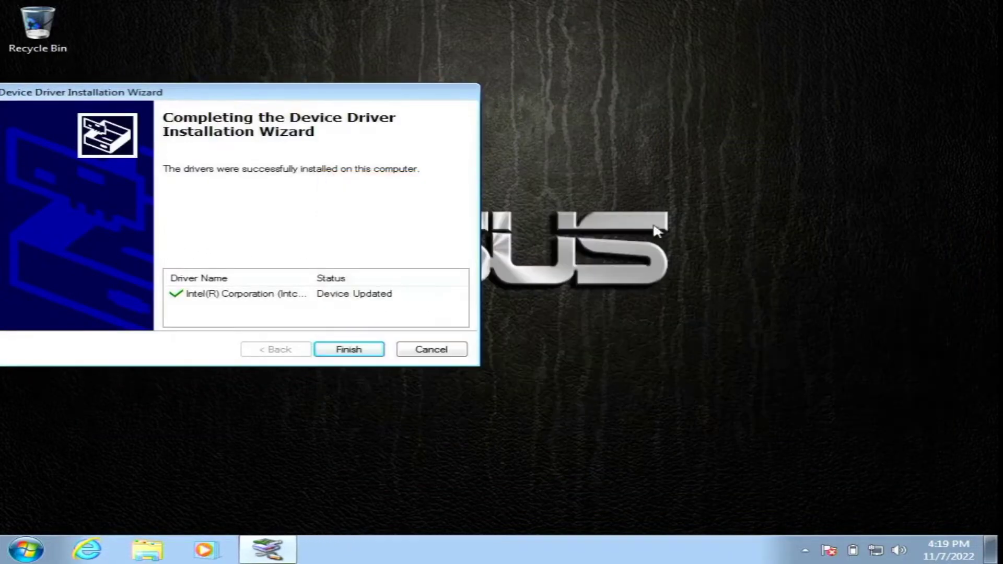
pyautogui.click(353, 349)
# Restart the computer to apply the installed drivers.
pyautogui.click(25, 549)
pyautogui.click(342, 512)
pyautogui.click(396, 477)
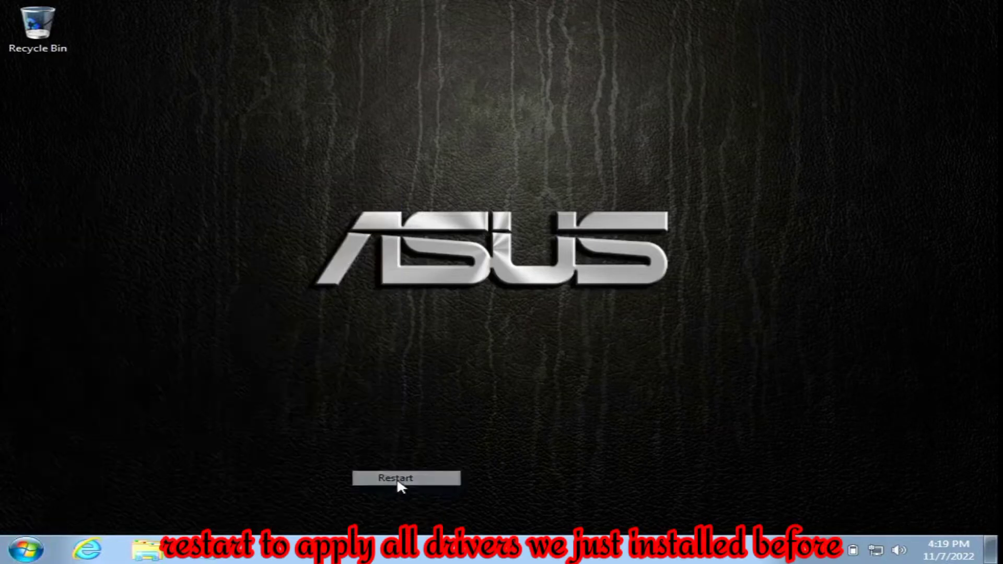
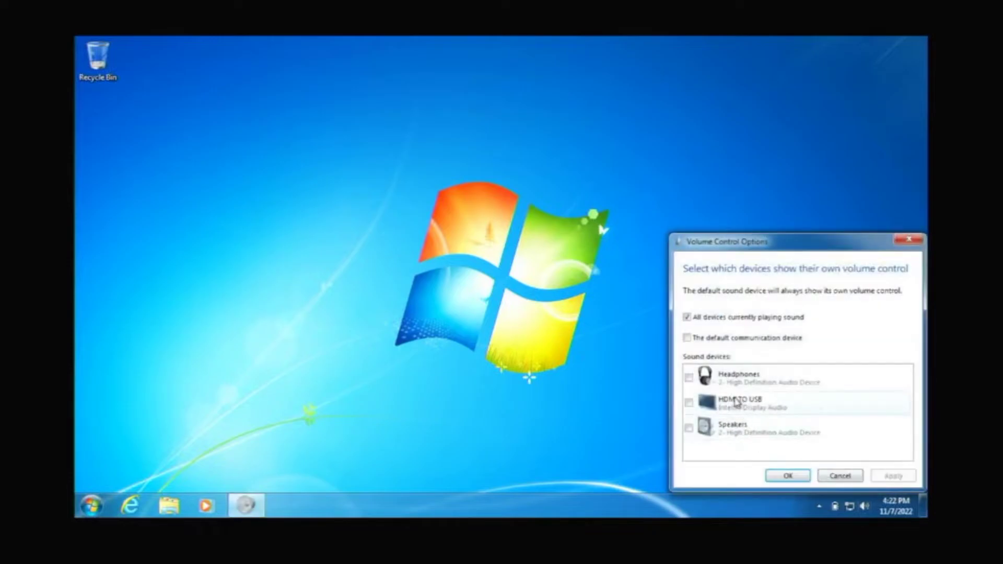
# Show a separate volume control for the Speakers device and set the speaker volume to 100.
pyautogui.click(689, 428)
pyautogui.click(778, 476)
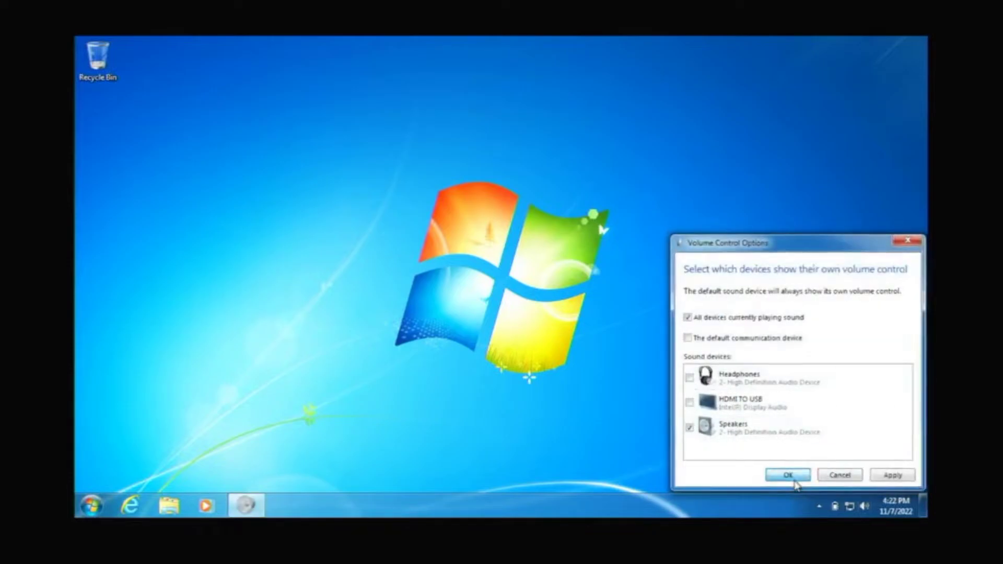
pyautogui.click(865, 506)
pyautogui.moveTo(836, 366); pyautogui.dragTo(839, 349)
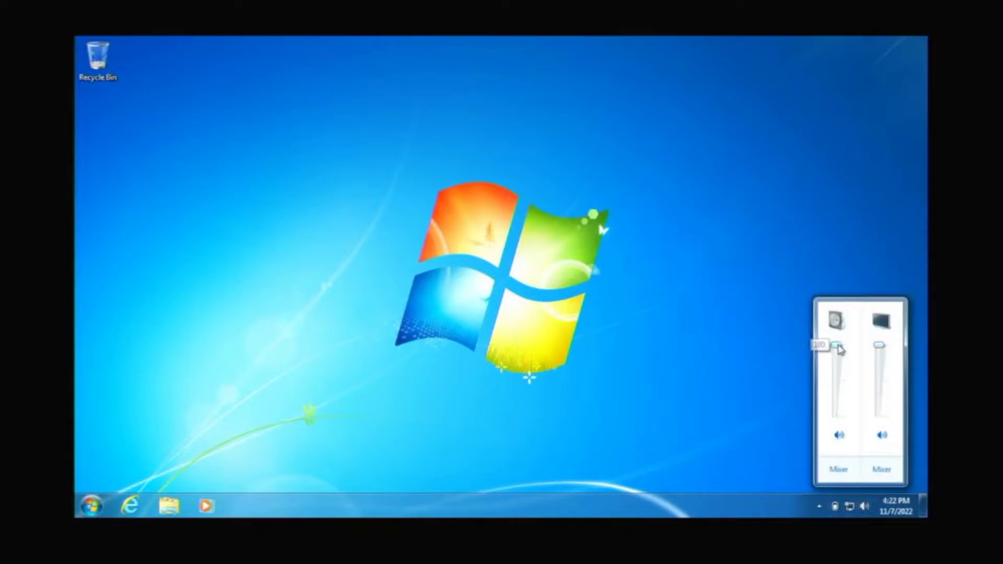
pyautogui.click(473, 320)
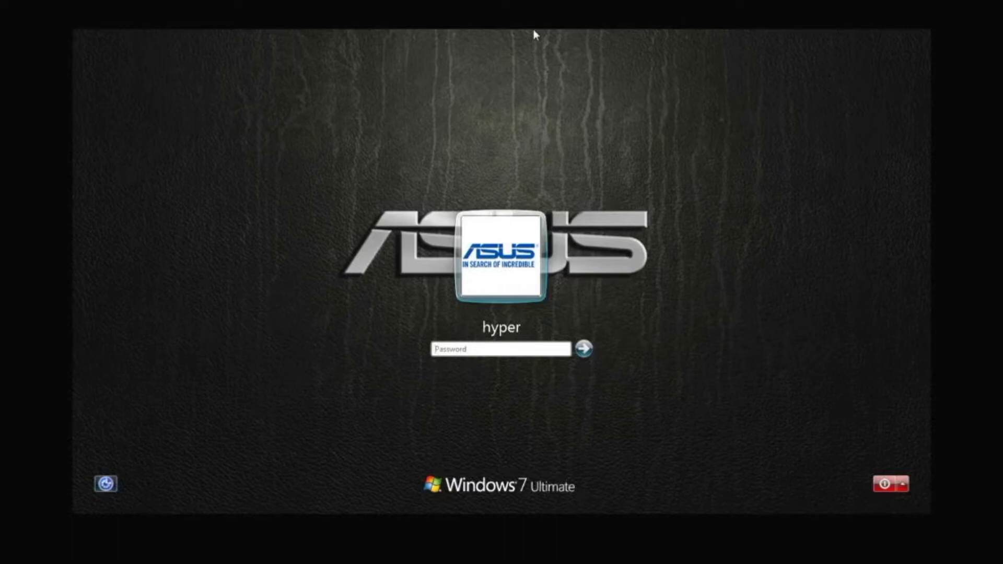
# Sign in to the Windows account with the account password.
pyautogui.press('Return')
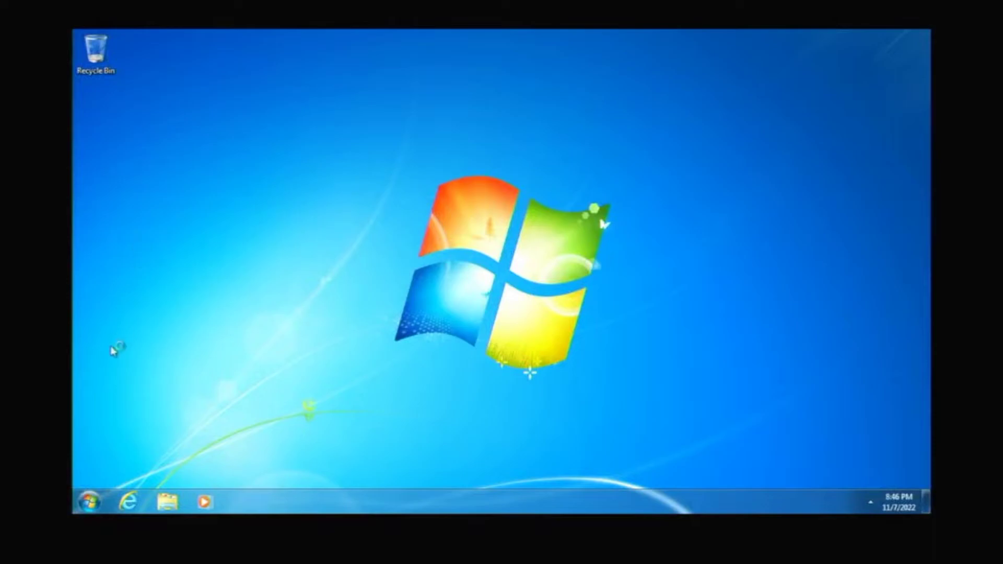
pyautogui.press('super')
pyautogui.press('super')
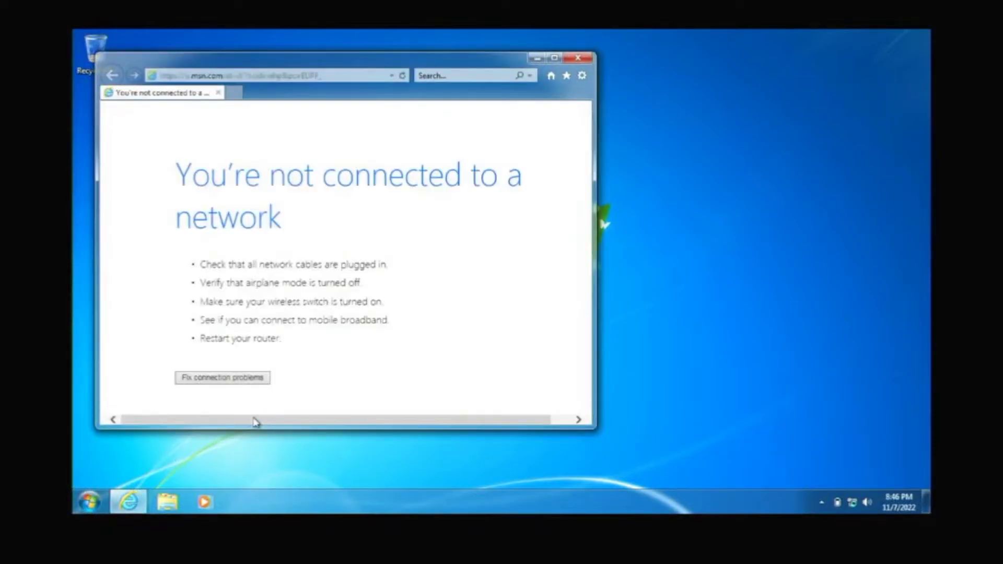
# Open a new browser tab, close the disconnected page's tab, and move the browser window toward the middle of the desktop.
pyautogui.click(235, 93)
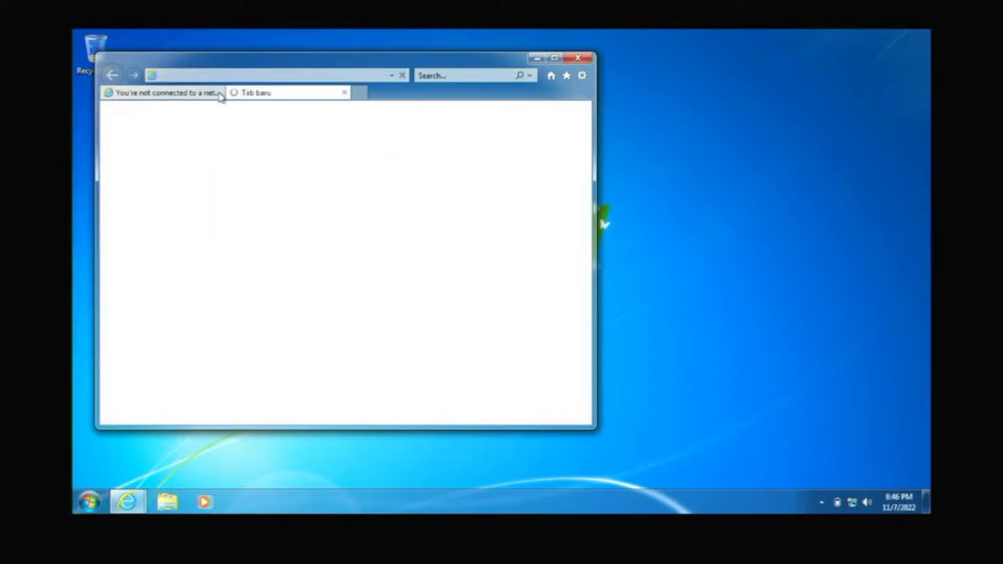
pyautogui.click(218, 93)
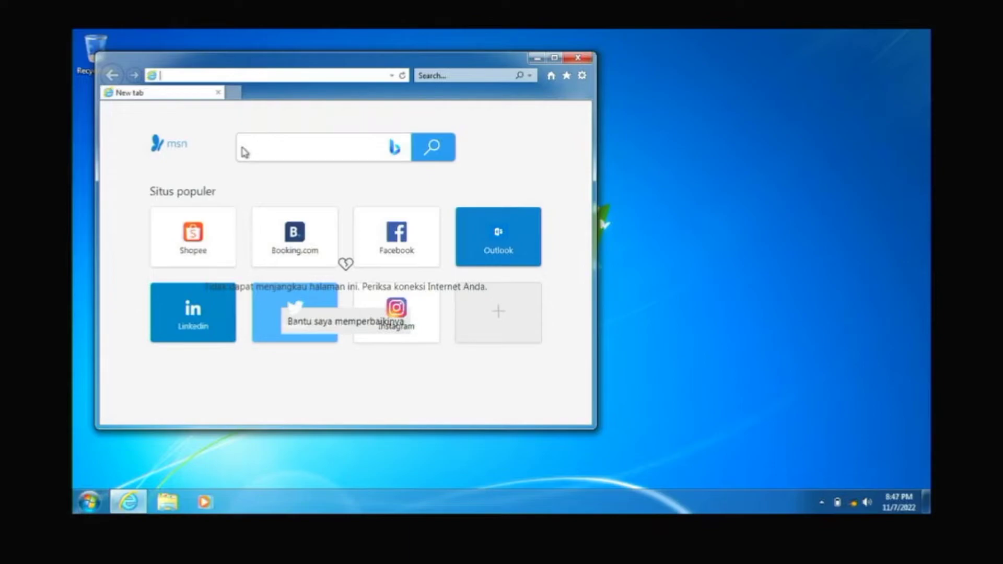
pyautogui.moveTo(424, 61); pyautogui.dragTo(512, 65)
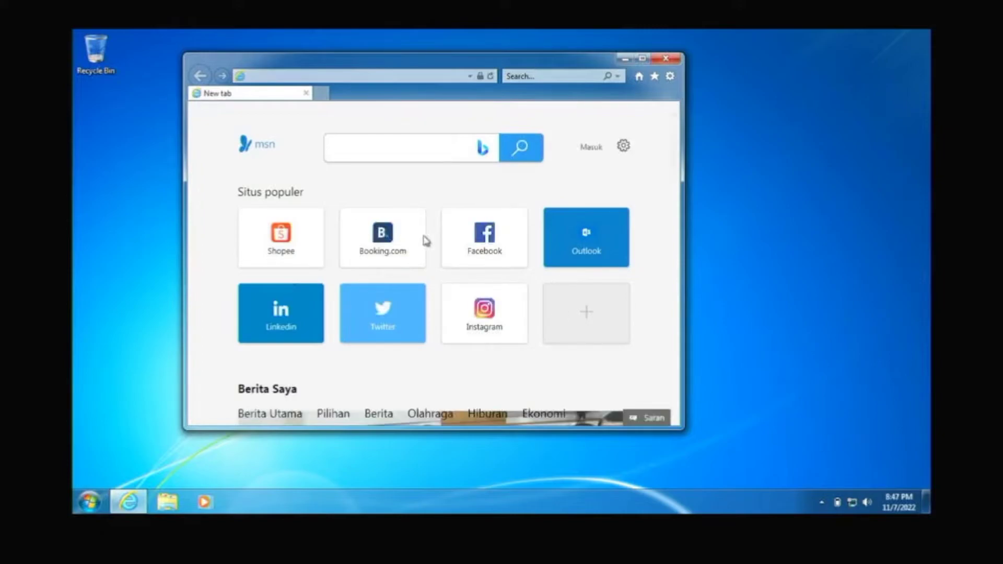
# Search the web for chrome and open the Google Chrome download page.
pyautogui.click(355, 78)
pyautogui.write('chrome')
pyautogui.press('Return')
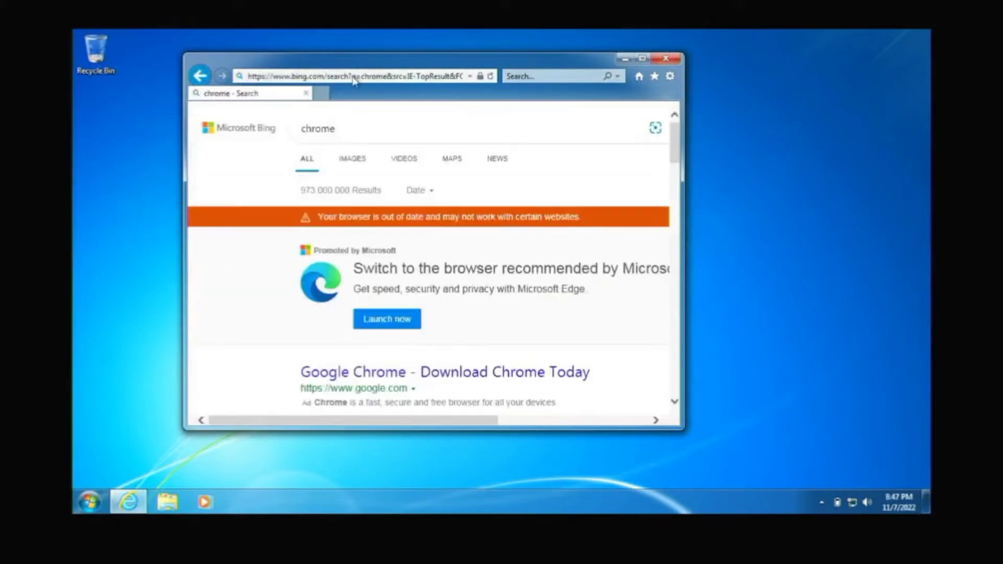
pyautogui.scroll(-3, 468, 239)
pyautogui.click(469, 238)
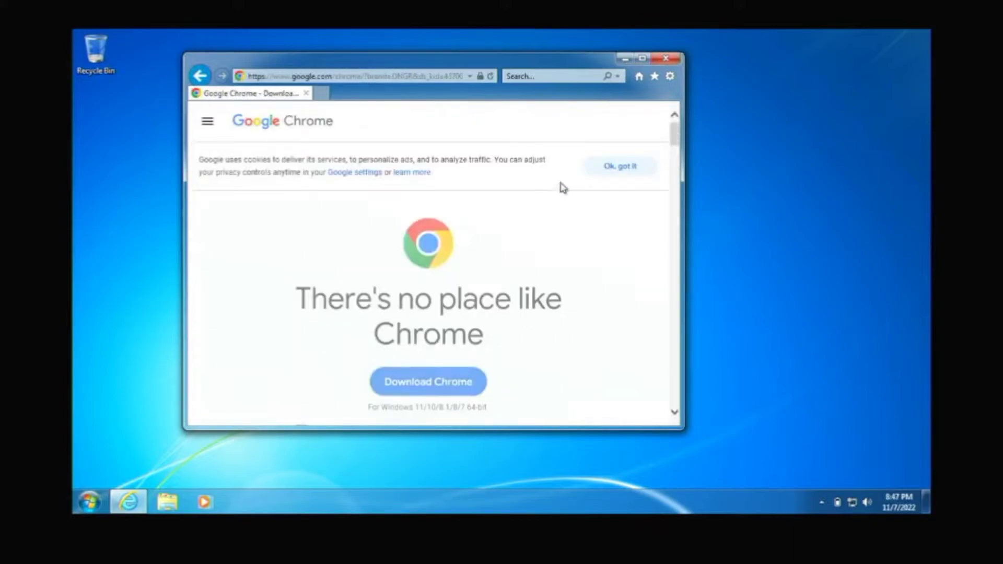
# Download the Chrome installer, run it, allow it to make changes, and close the browser.
pyautogui.click(452, 376)
pyautogui.click(528, 412)
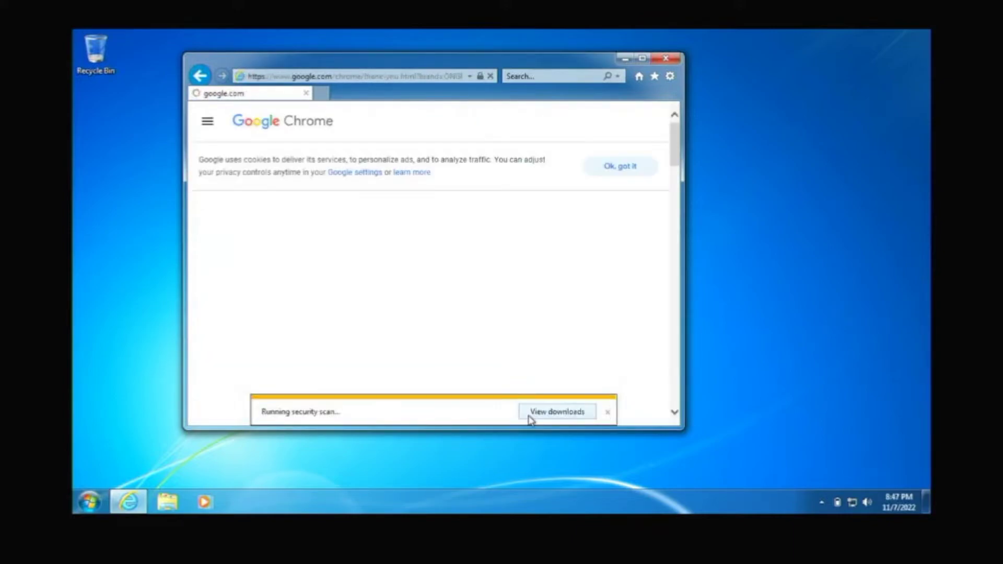
pyautogui.click(454, 412)
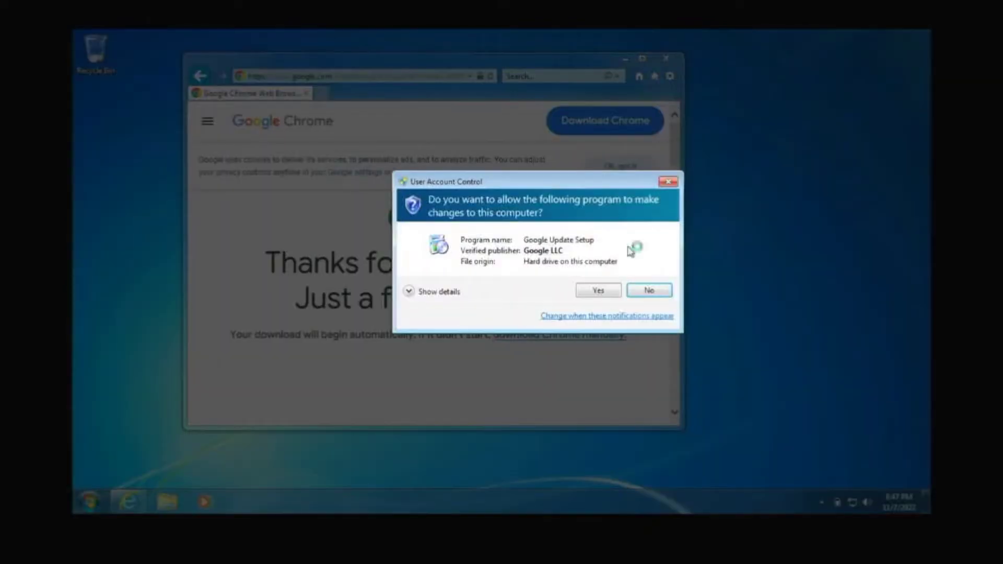
pyautogui.click(606, 290)
pyautogui.click(673, 59)
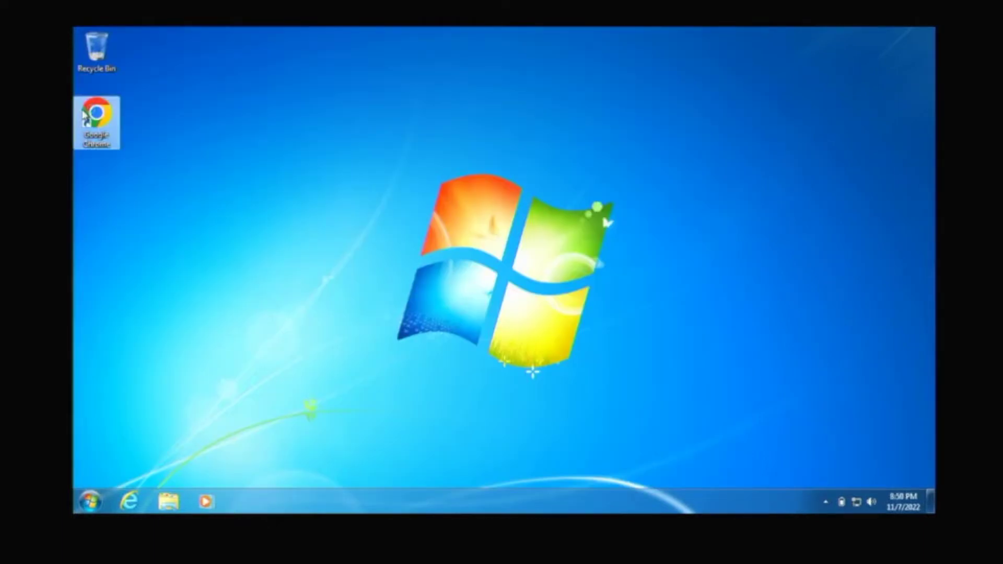
# Search for internet download manager in Google Chrome and download the installer from its official download page.
pyautogui.doubleClick(83, 116)
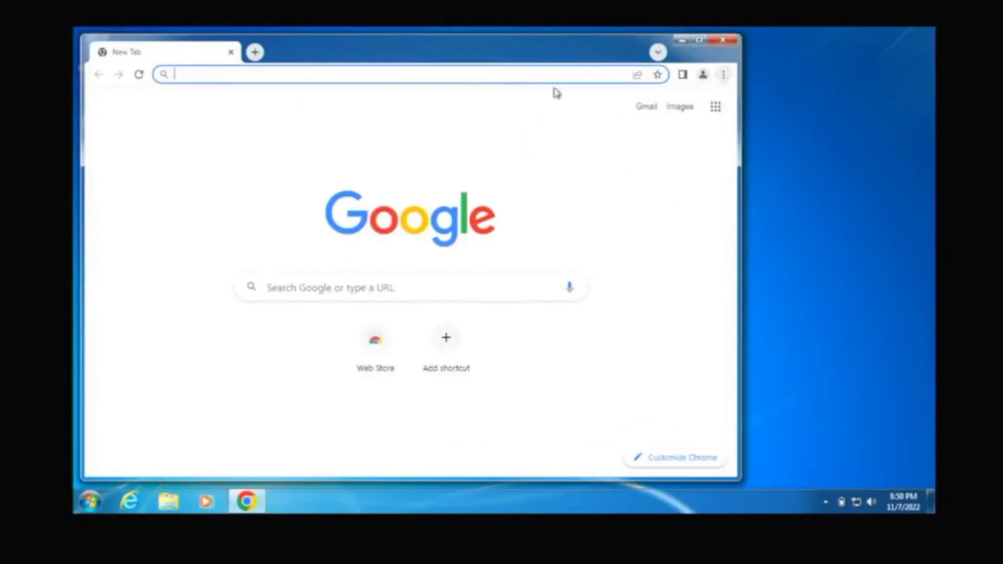
pyautogui.write('internetdow')
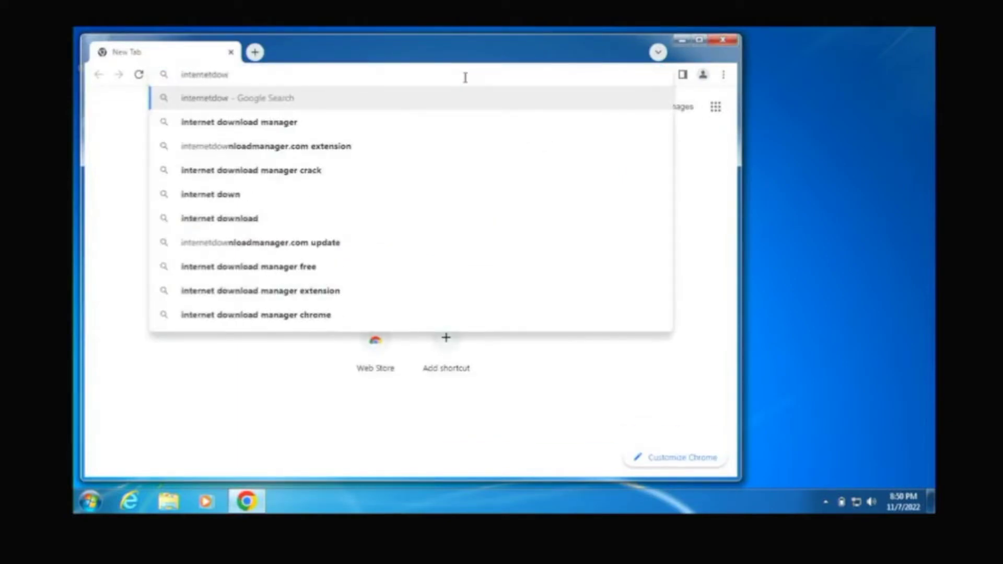
pyautogui.press('Down')
pyautogui.press('Down')
pyautogui.press('Return')
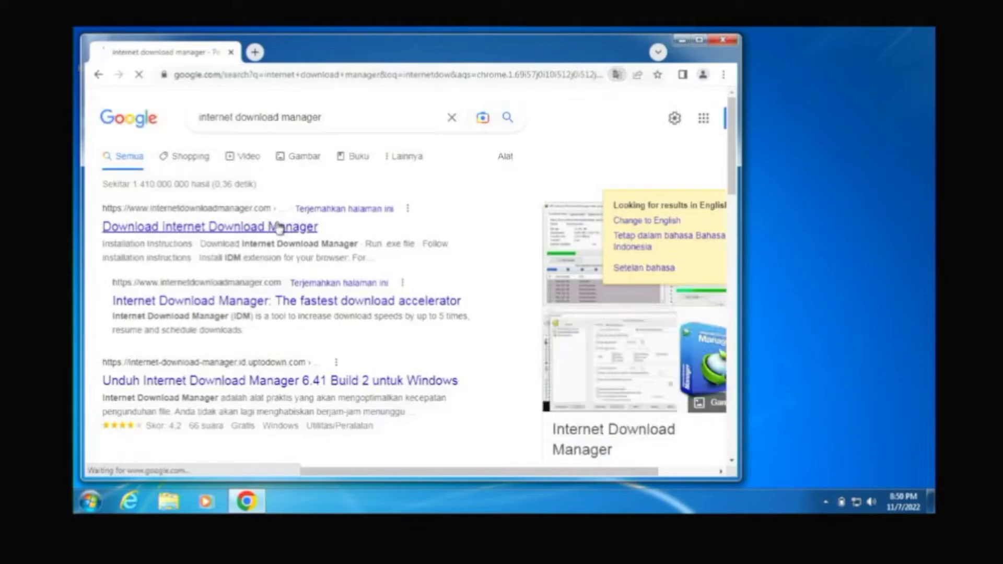
pyautogui.click(281, 228)
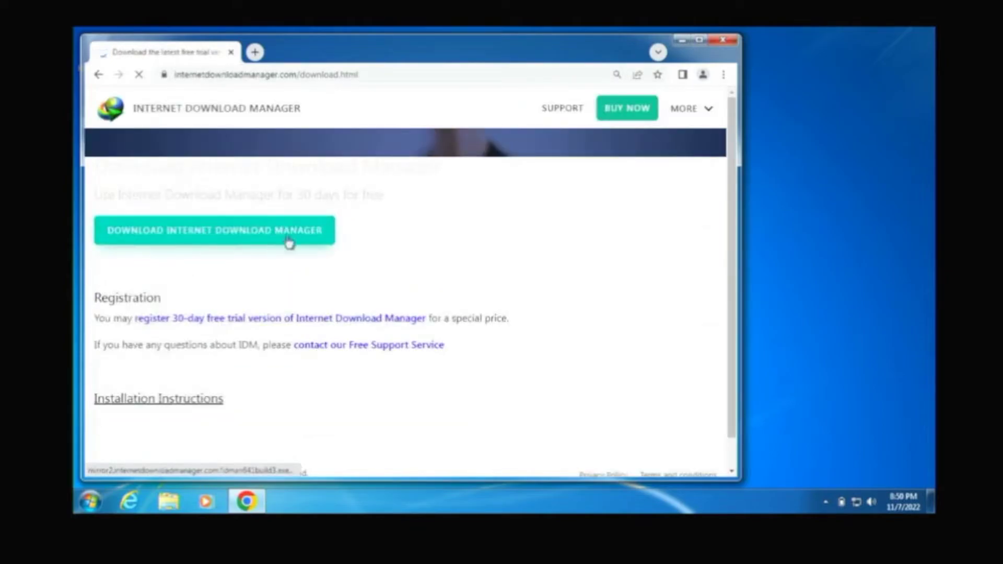
pyautogui.click(289, 245)
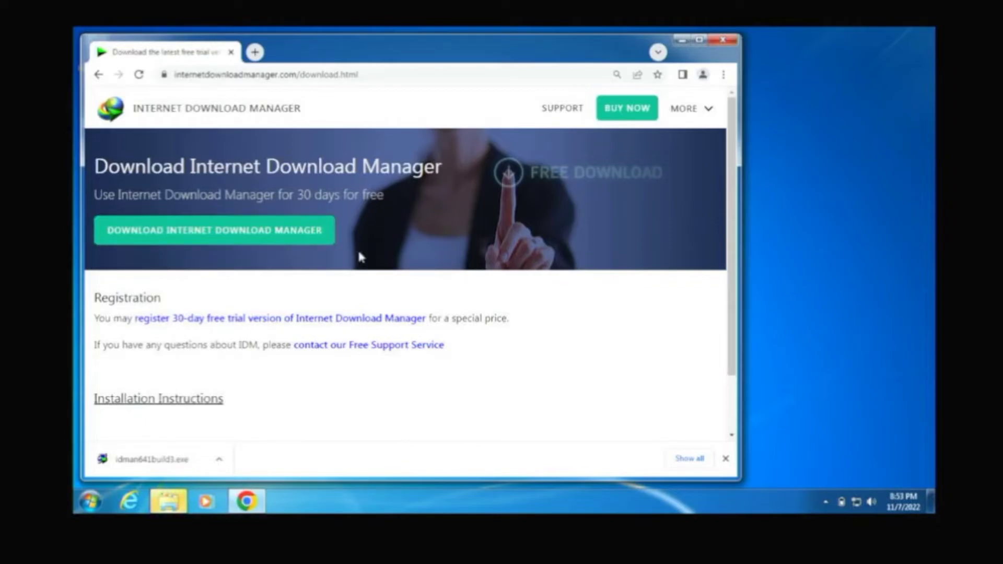
# Run the WinRAR 6.11 setup from the Ventoy (E:) drive and install the regular version in English.
pyautogui.click(176, 502)
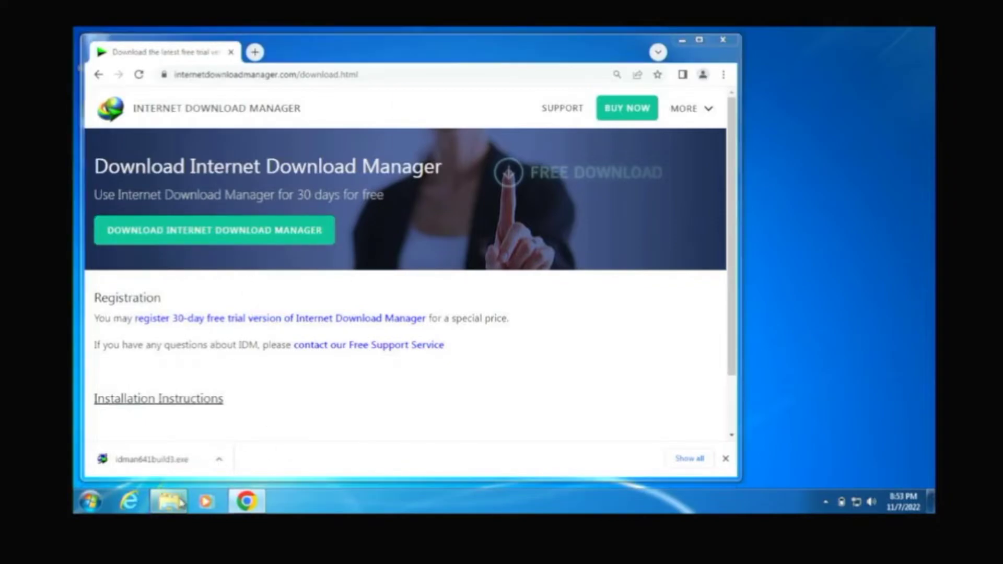
pyautogui.click(470, 243)
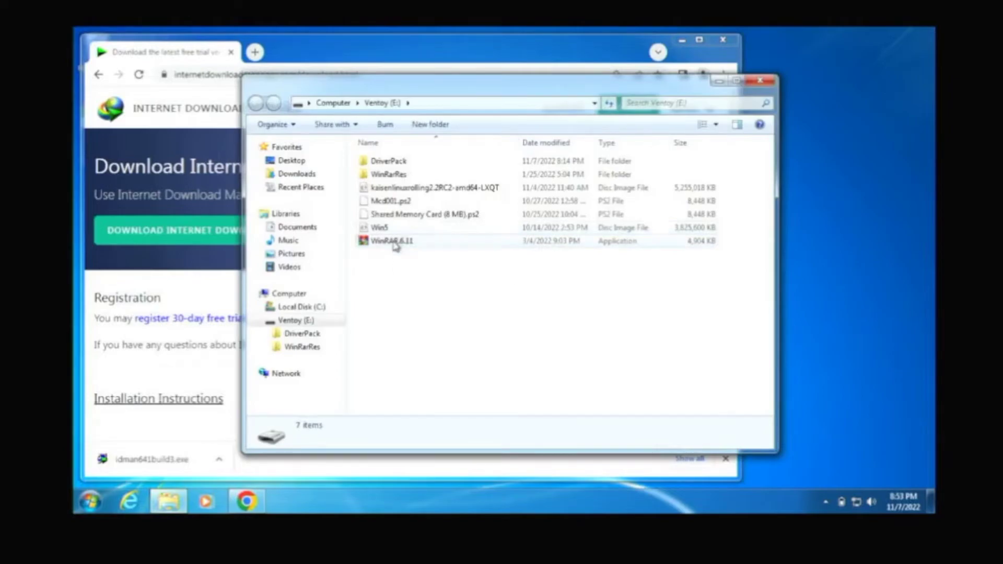
pyautogui.doubleClick(395, 245)
pyautogui.click(567, 299)
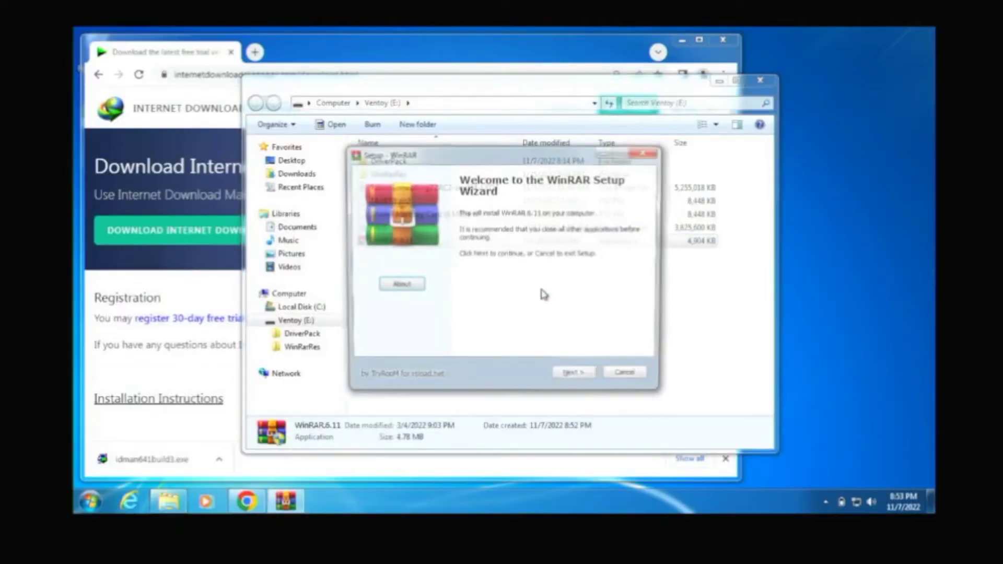
pyautogui.click(571, 373)
pyautogui.click(398, 289)
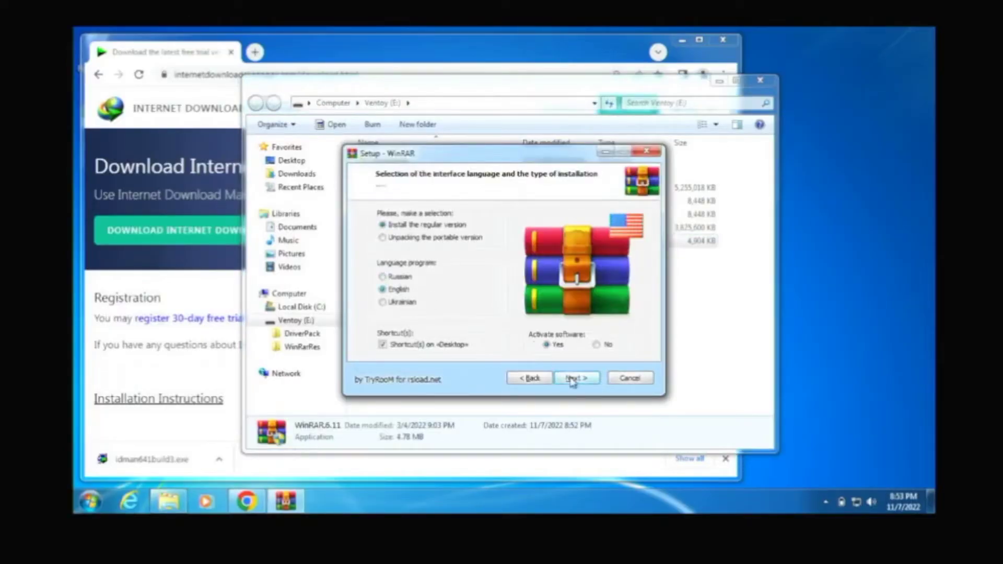
pyautogui.click(574, 378)
pyautogui.click(503, 306)
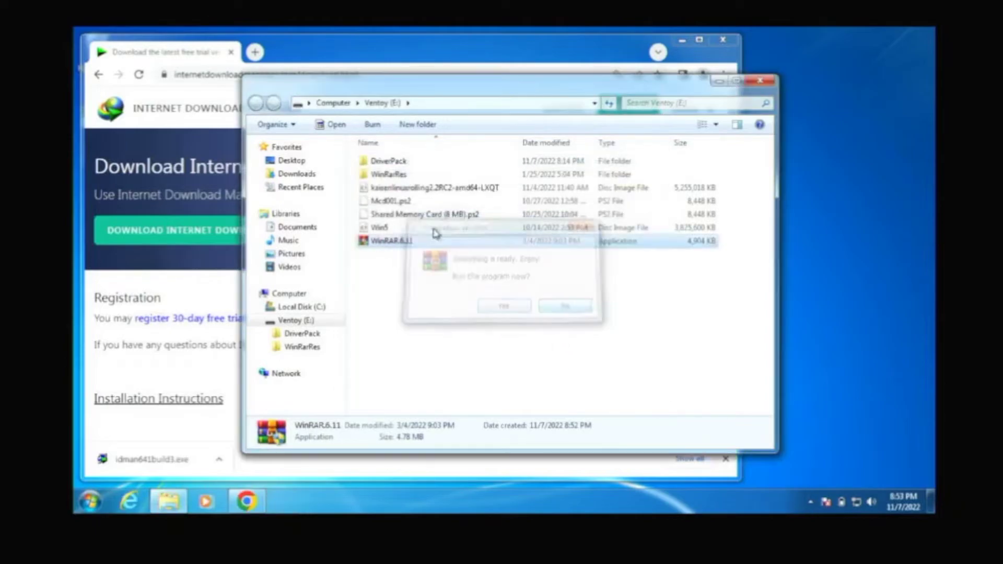
# Merge the Settings registry file from the WinRarRes folder into the registry and return to the Ventoy (E:) root.
pyautogui.doubleClick(408, 175)
pyautogui.doubleClick(410, 190)
pyautogui.click(565, 296)
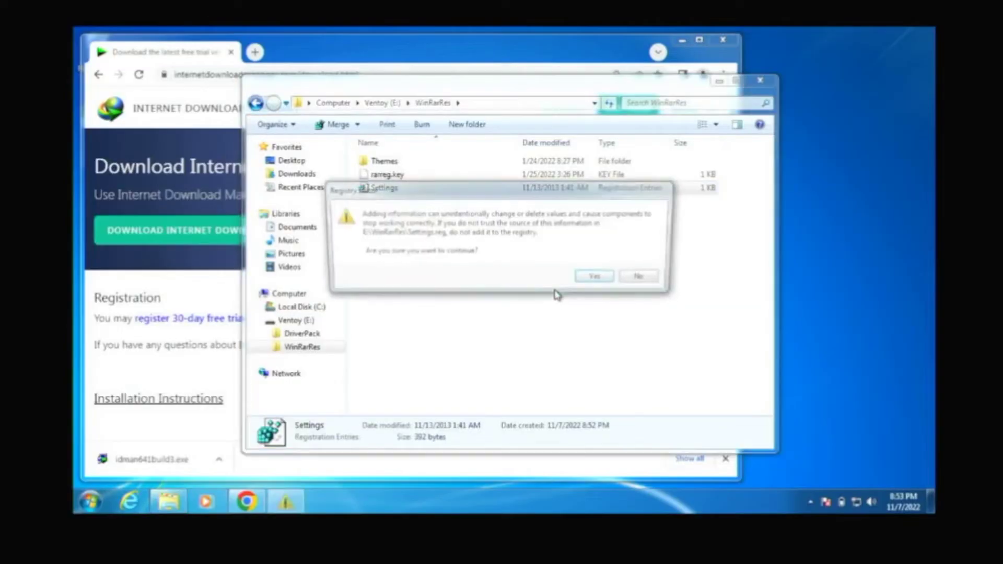
pyautogui.click(591, 275)
pyautogui.click(638, 264)
pyautogui.press('BackSpace')
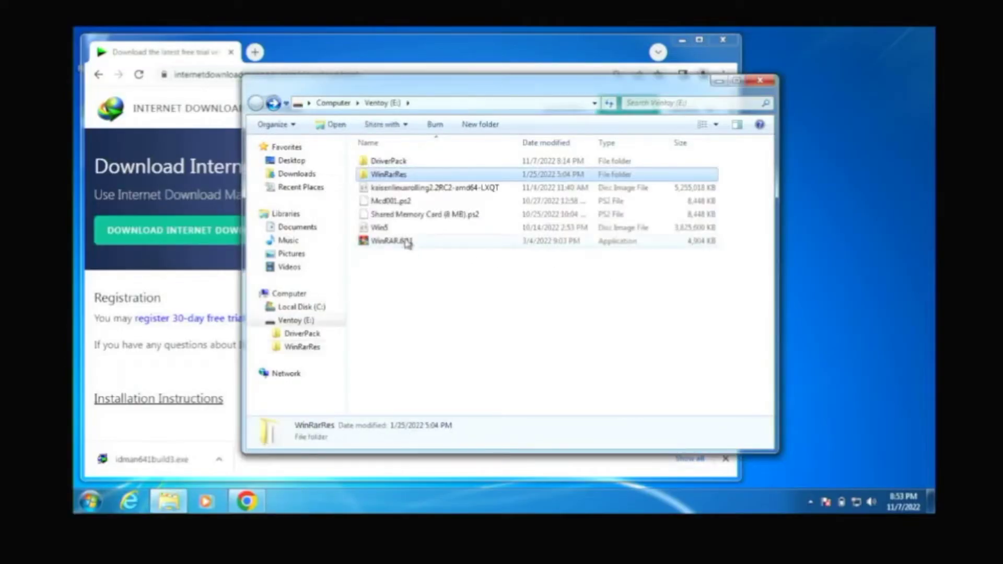
# Run the downloaded idman641build3.exe with permission and install Internet Download Manager in the default folder with a desktop icon.
pyautogui.click(719, 81)
pyautogui.moveTo(404, 52); pyautogui.dragTo(471, 44)
pyautogui.click(238, 463)
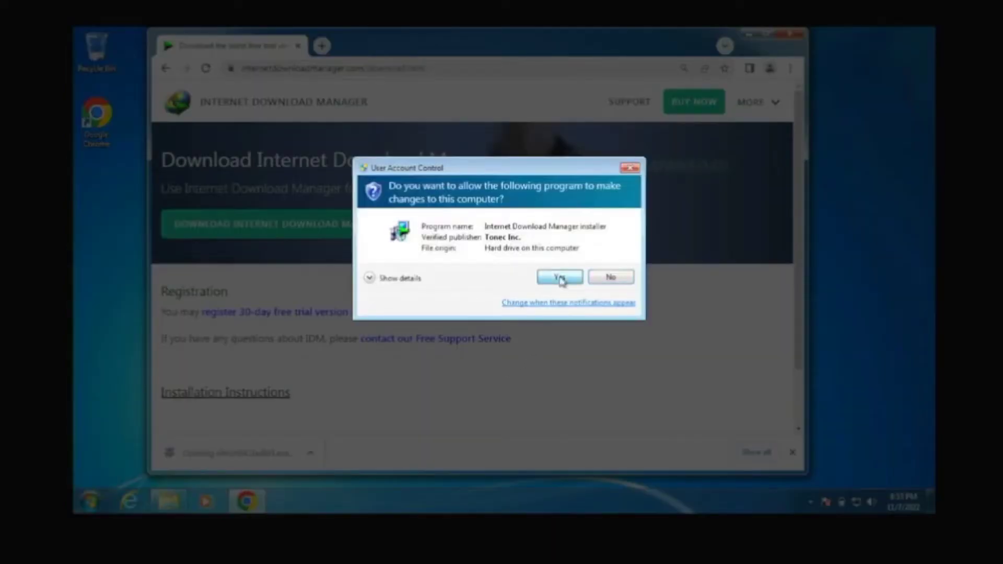
pyautogui.click(560, 277)
pyautogui.click(557, 357)
pyautogui.click(501, 329)
pyautogui.click(548, 356)
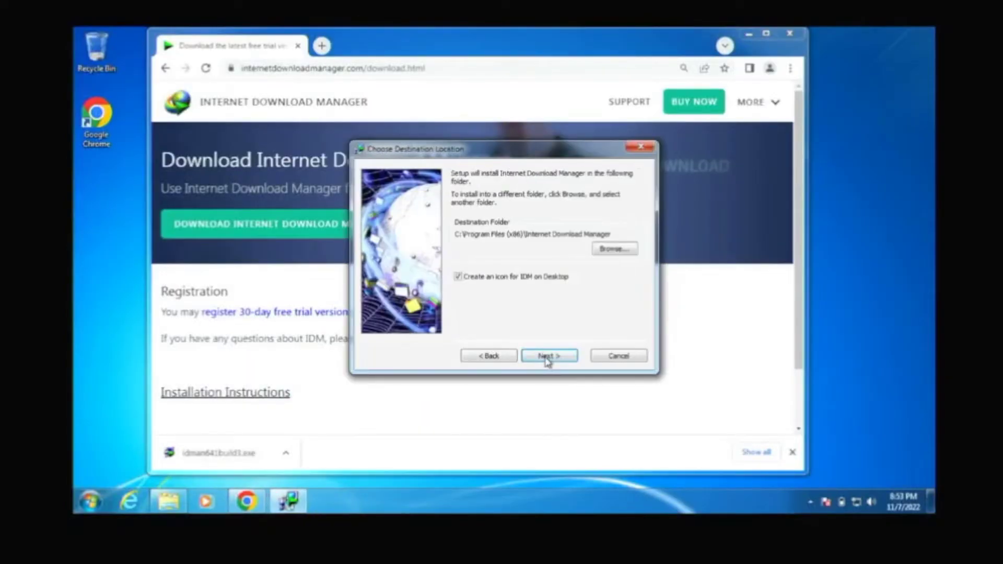
pyautogui.click(547, 355)
pyautogui.click(548, 356)
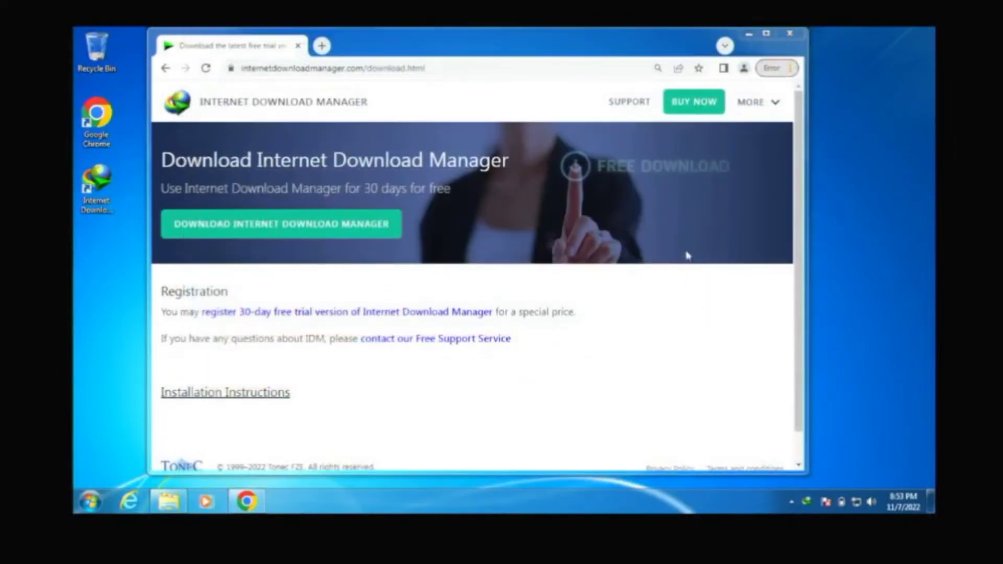
# Open Chrome's error notice and enable the newly added Internet Download Manager extension.
pyautogui.rightClick(721, 137)
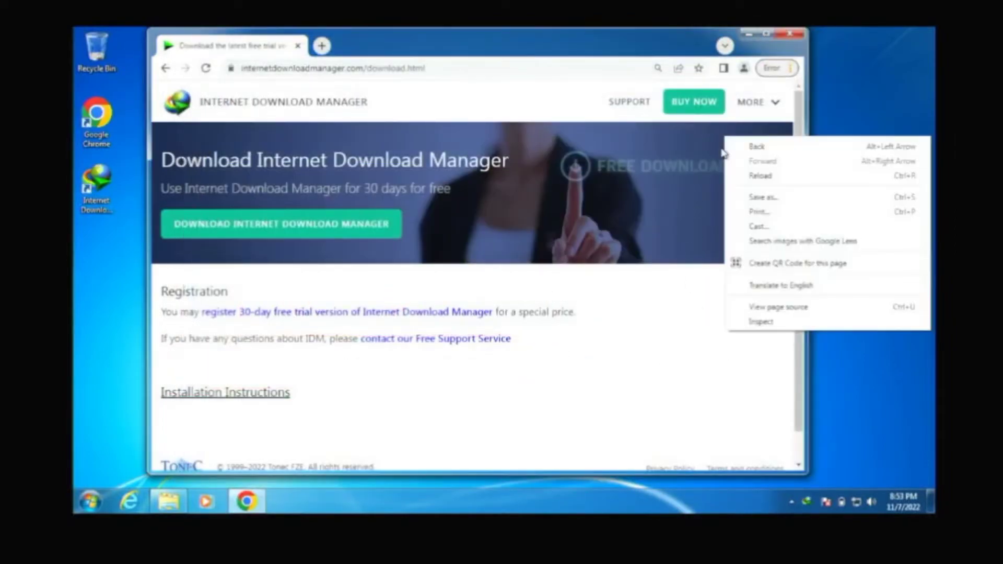
pyautogui.click(779, 68)
pyautogui.click(660, 90)
pyautogui.click(643, 242)
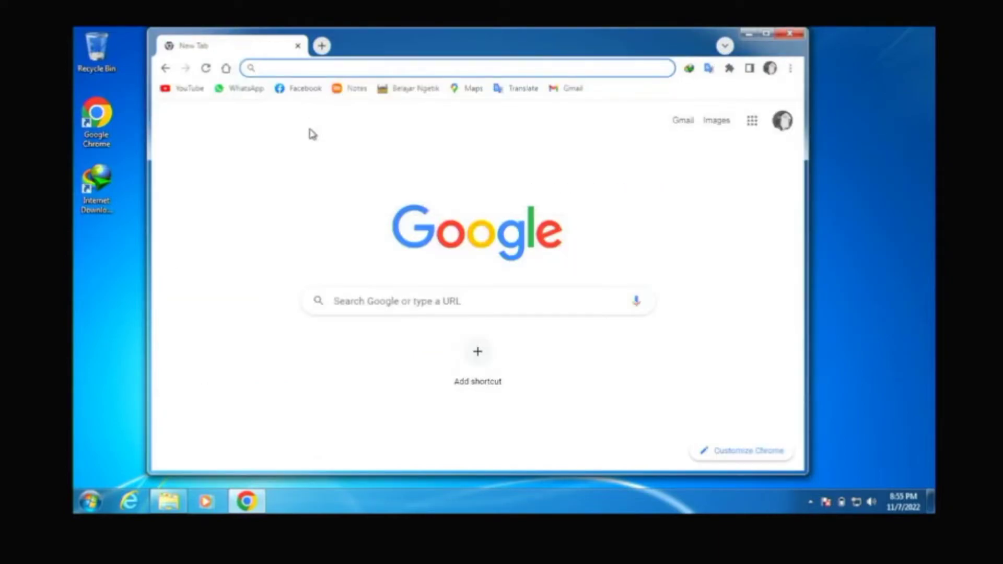
# Open mediafire.com and log in with the saved account credentials.
pyautogui.write('mediafire.com')
pyautogui.press('Return')
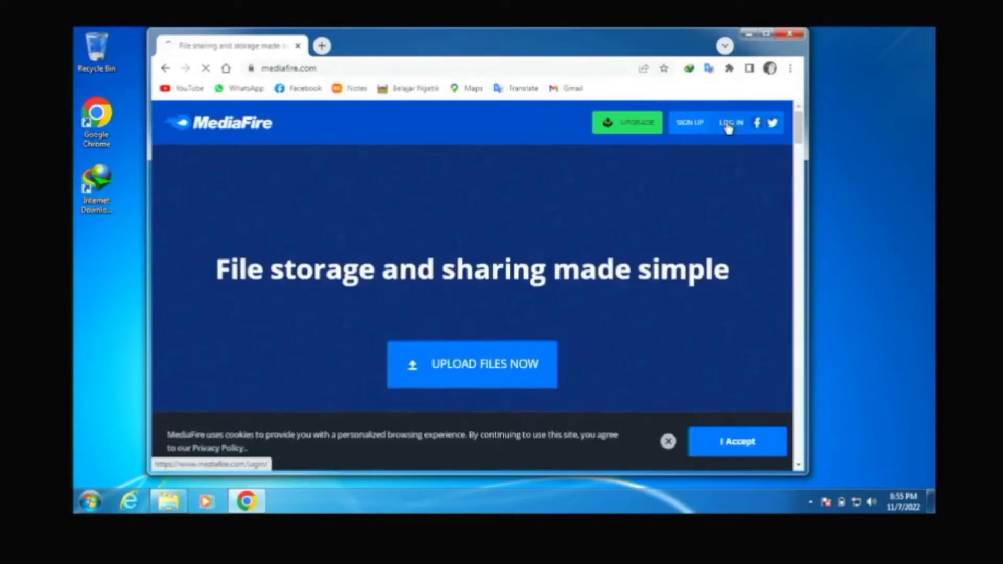
pyautogui.click(729, 128)
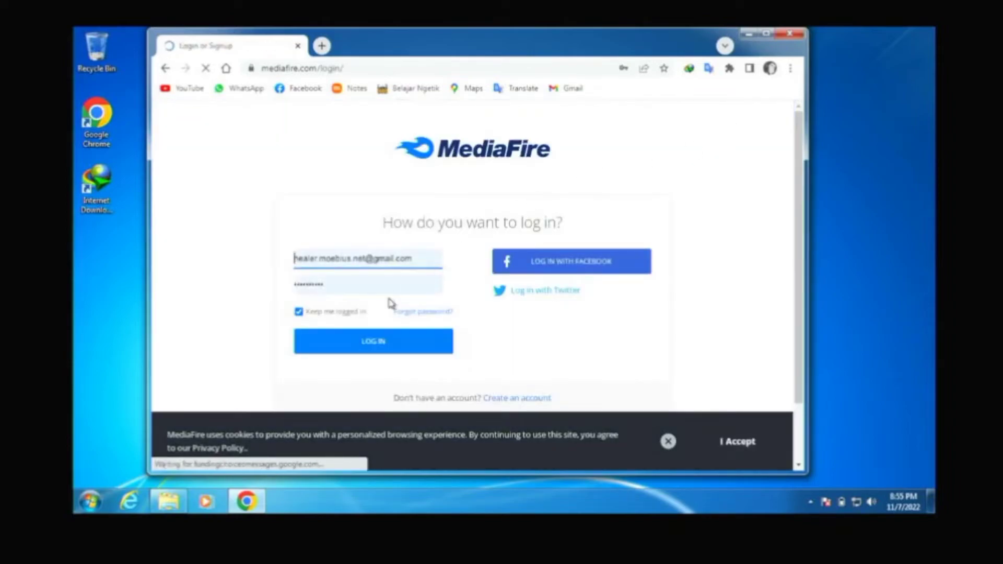
pyautogui.click(364, 345)
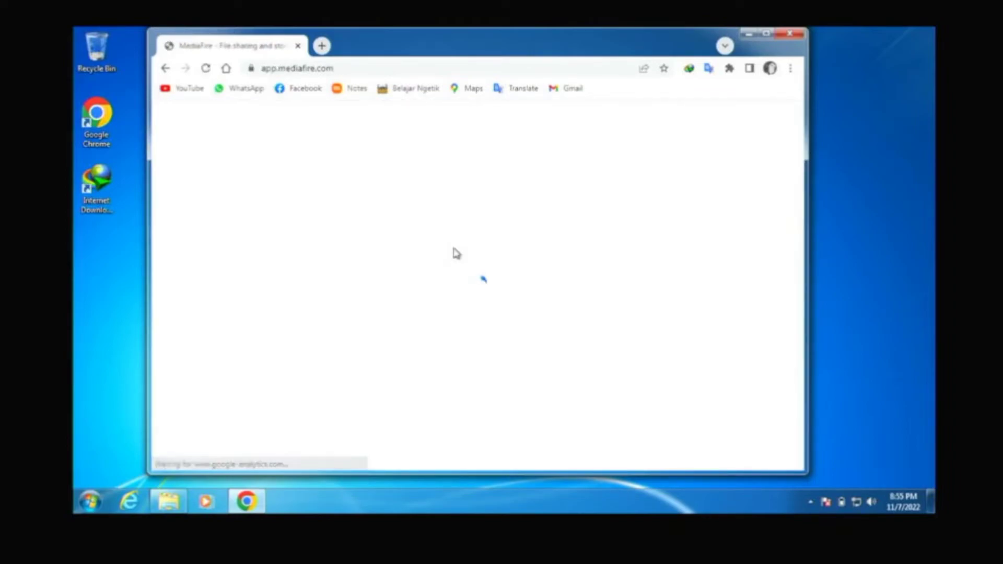
pyautogui.click(713, 304)
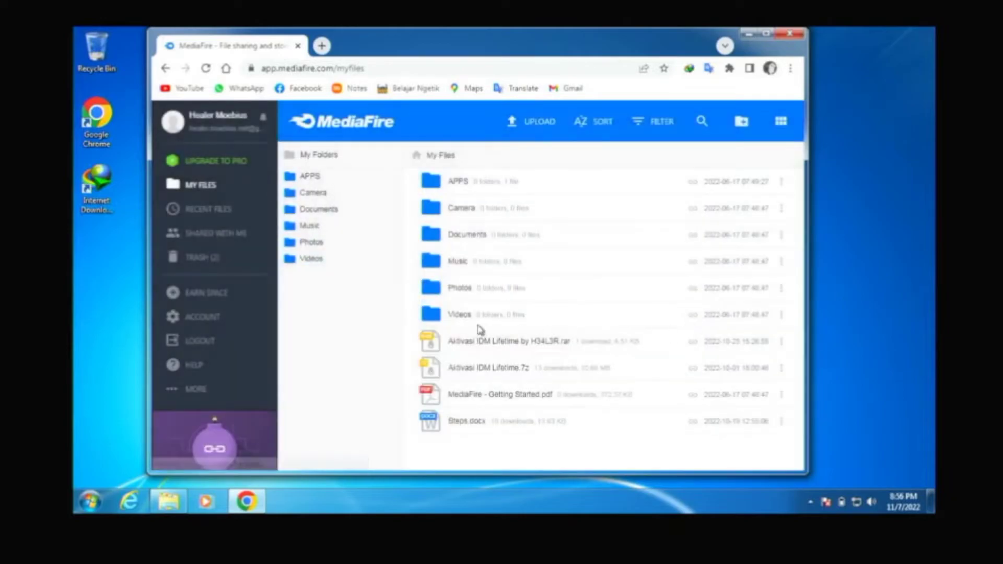
# Download the Aktivasi IDM Lifetime by H34L3R.rar archive from the MediaFire files with Internet Download Manager.
pyautogui.click(548, 343)
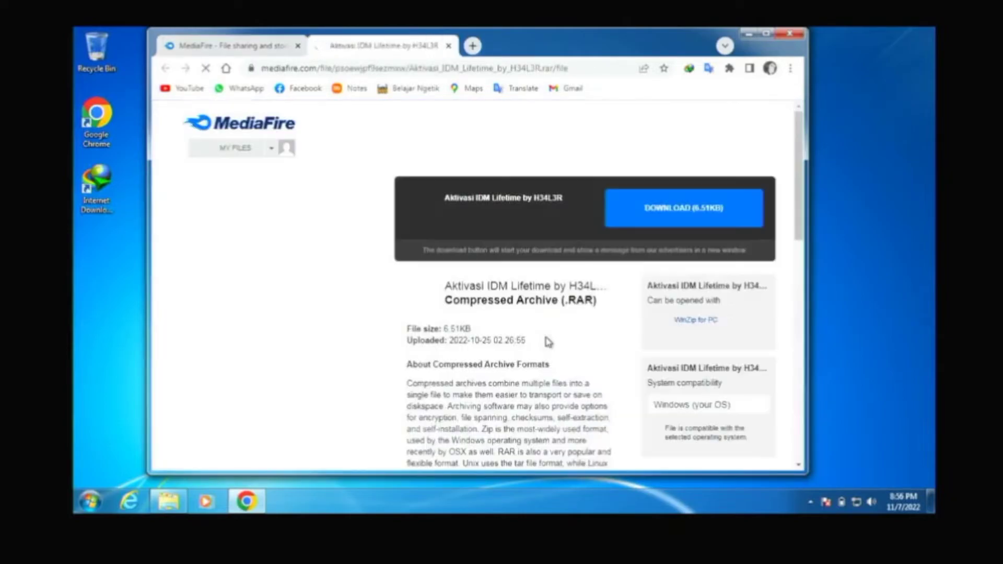
pyautogui.click(695, 209)
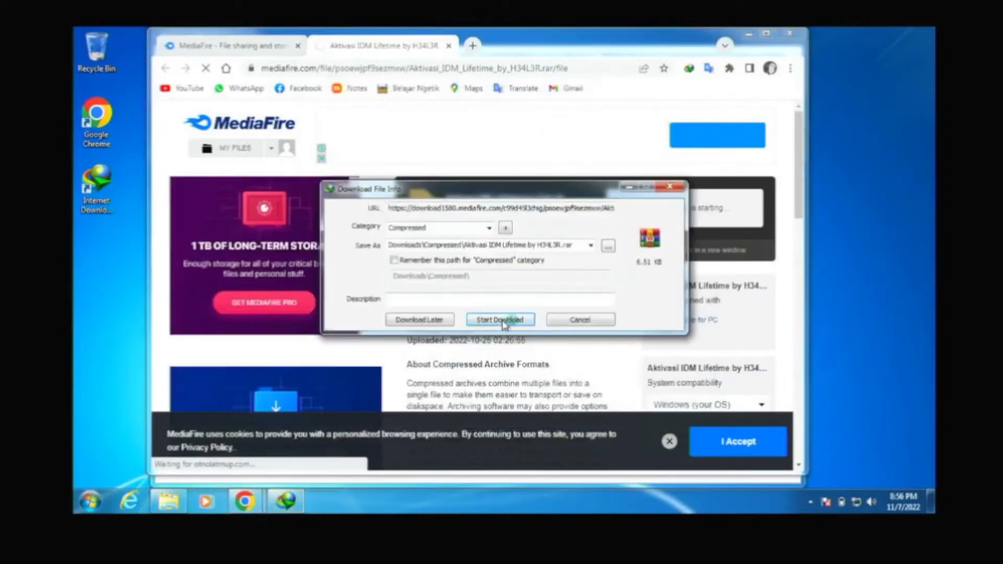
pyautogui.click(500, 320)
pyautogui.click(604, 301)
# Search the web for k,7zip, leaving only that tab open, and open the 7-Zip download page.
pyautogui.click(379, 71)
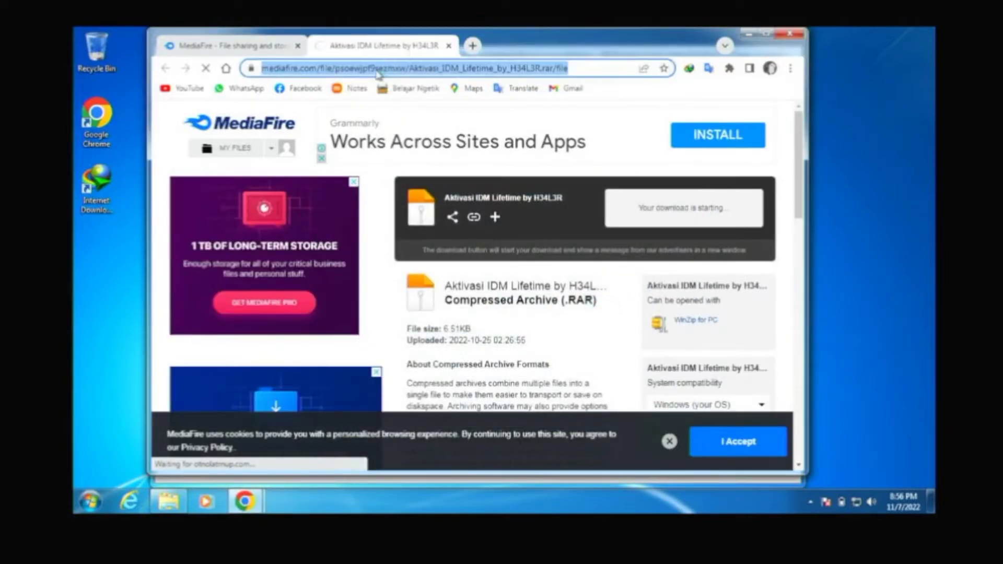
pyautogui.write('k,7zip')
pyautogui.press('Return')
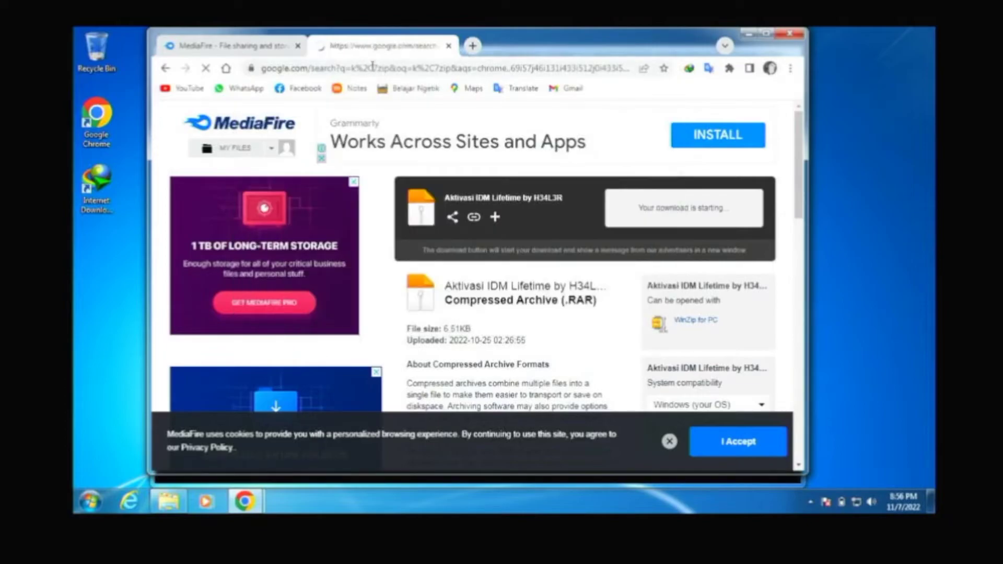
pyautogui.hotkey('ctrl', 'w')
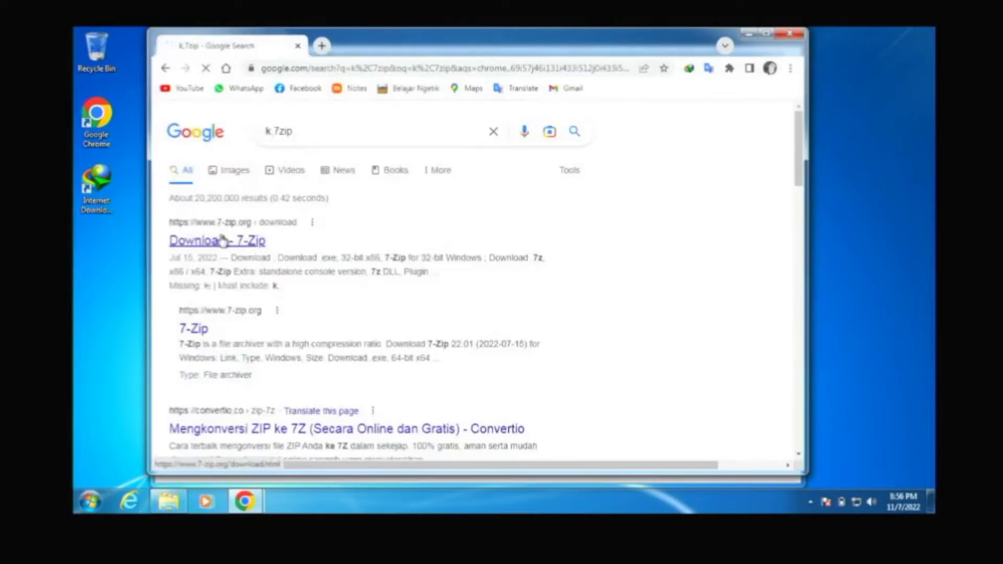
pyautogui.click(223, 241)
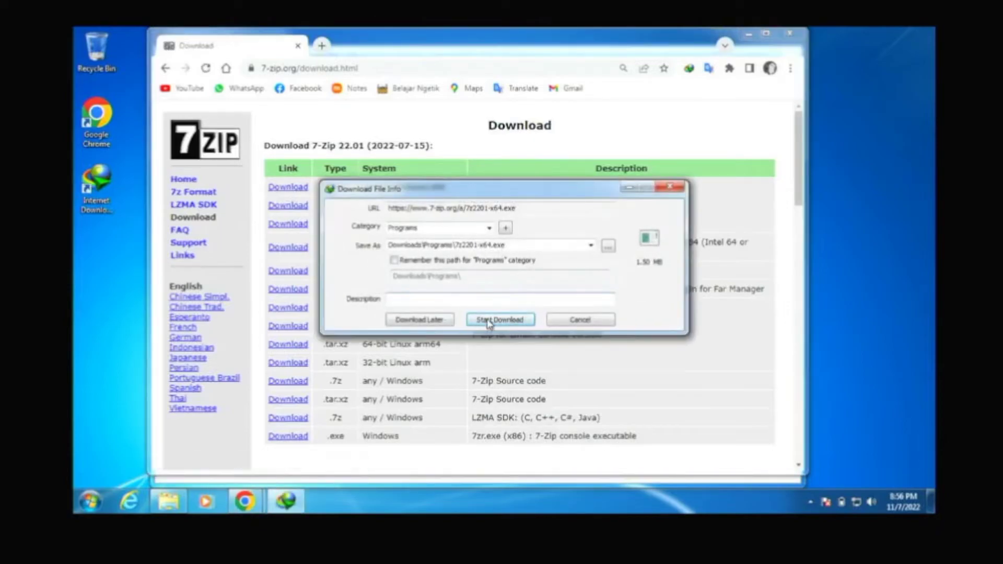
# Download 7z2201-x64.exe, run it with permission, and install 7-Zip.
pyautogui.click(497, 319)
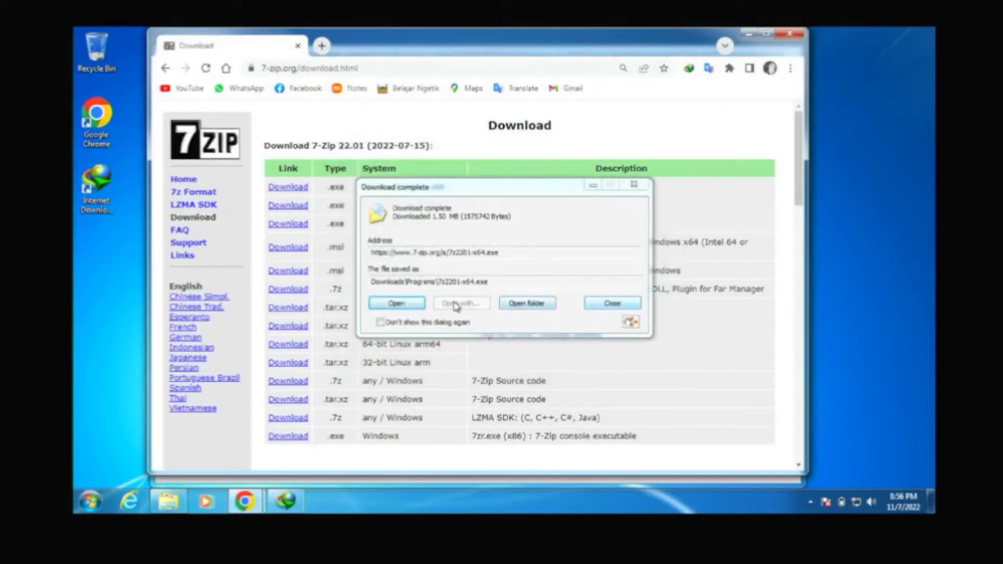
pyautogui.click(396, 303)
pyautogui.click(562, 278)
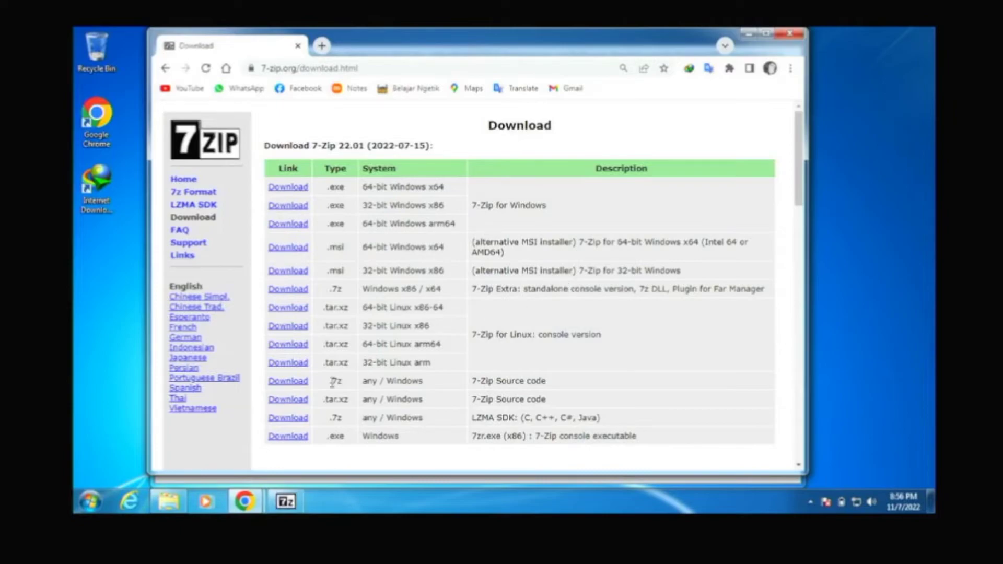
pyautogui.click(500, 311)
pyautogui.click(501, 311)
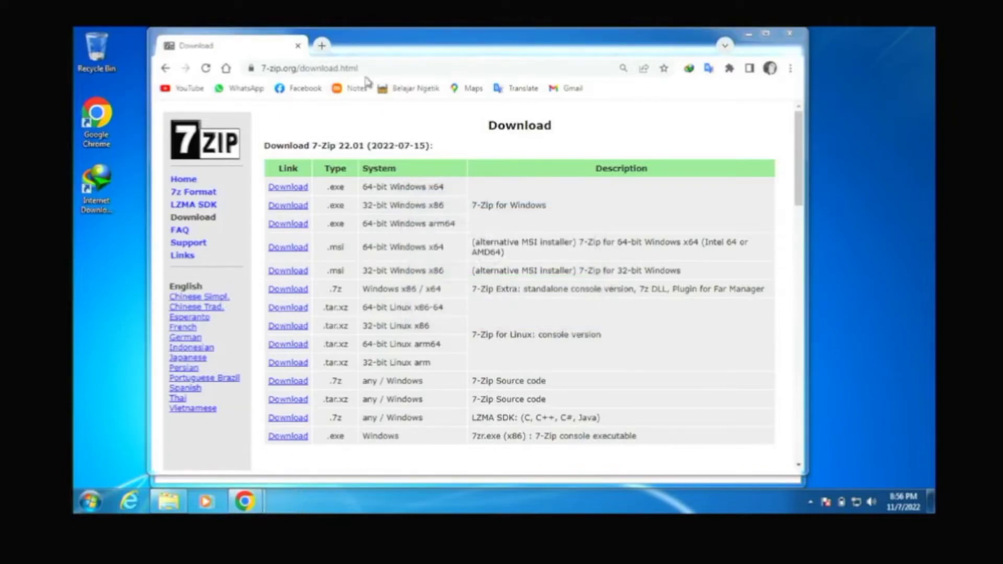
# Search the web for tl wn722n v1, replacing the mistaken tl wn727n driver query.
pyautogui.click(366, 69)
pyautogui.write('tlwn')
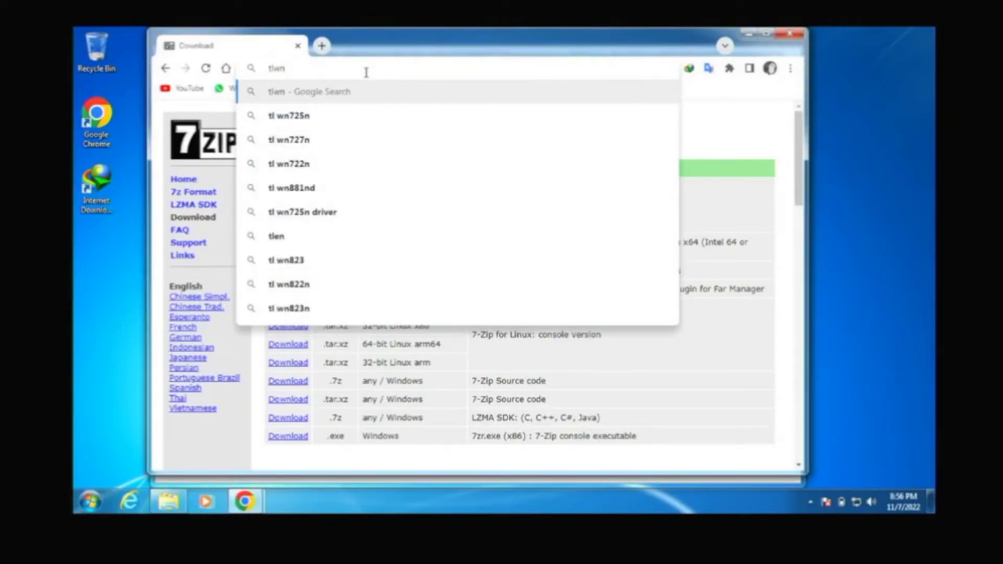
pyautogui.press('Down')
pyautogui.press('Down')
pyautogui.write('driver')
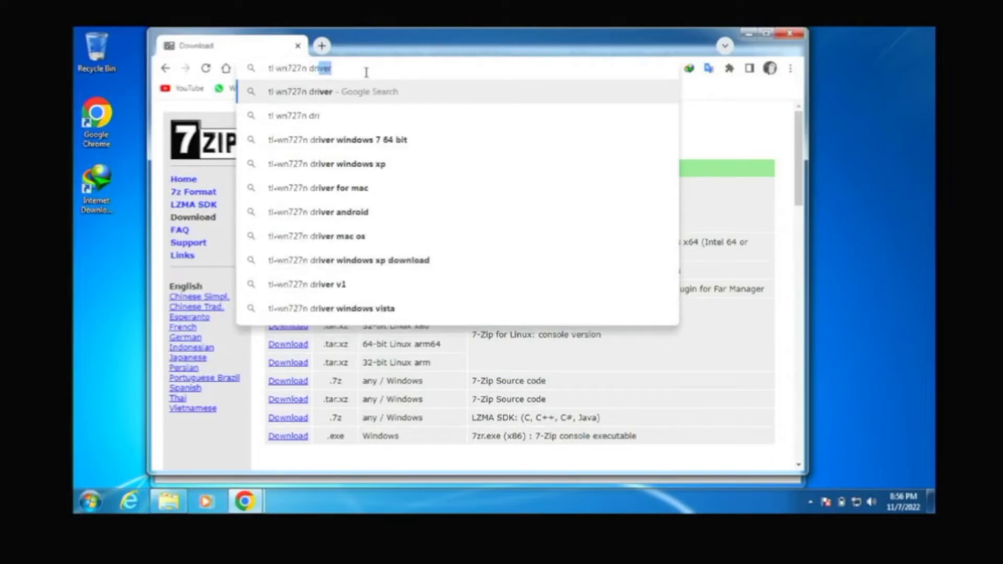
pyautogui.press('BackSpace')
pyautogui.press('BackSpace')
pyautogui.press('BackSpace')
pyautogui.press('BackSpace')
pyautogui.press('BackSpace')
pyautogui.press('BackSpace')
pyautogui.press('BackSpace')
pyautogui.press('BackSpace')
pyautogui.press('BackSpace')
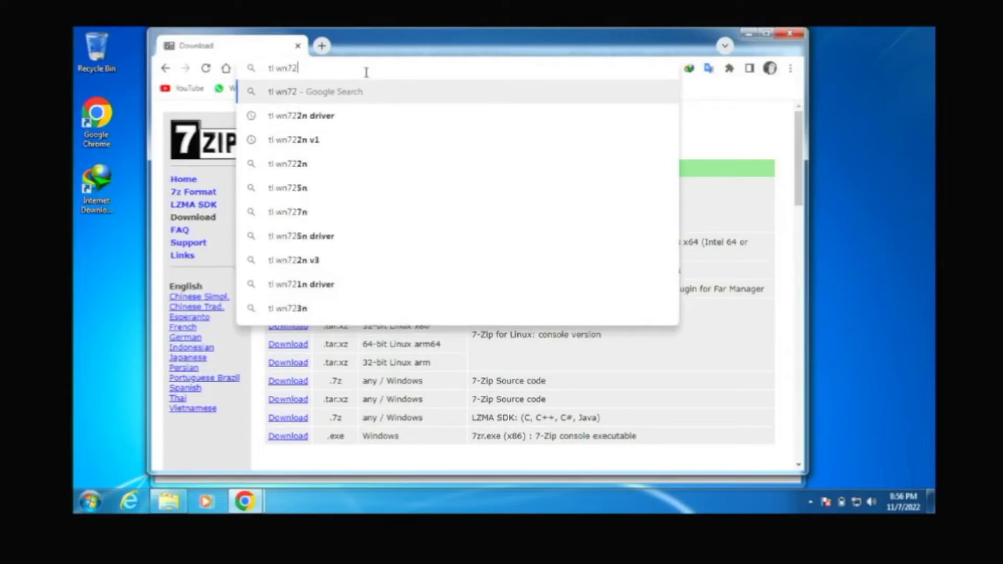
pyautogui.click(351, 140)
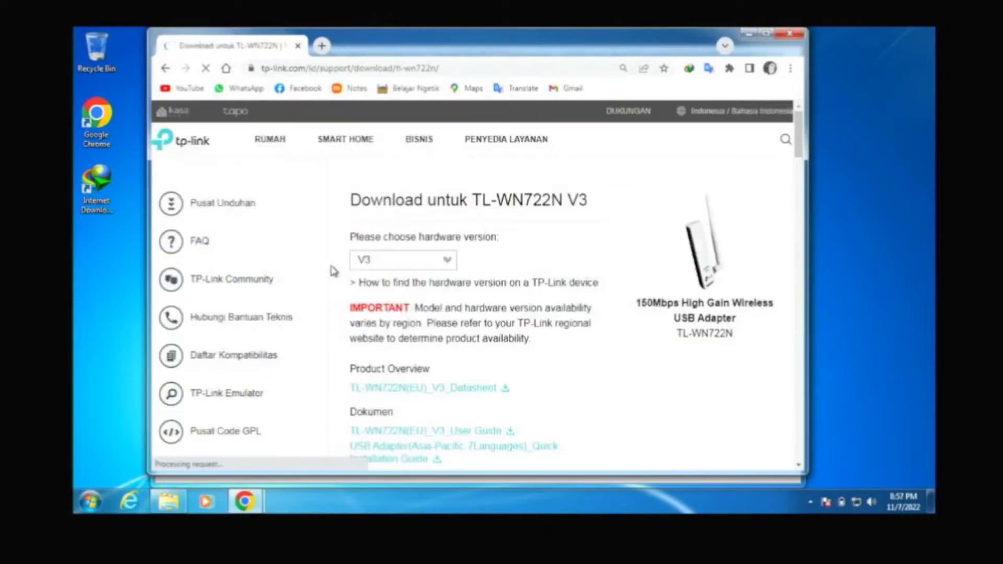
# Select hardware version V1 on TP-Link's TL-WN722N download page.
pyautogui.click(410, 264)
pyautogui.click(358, 319)
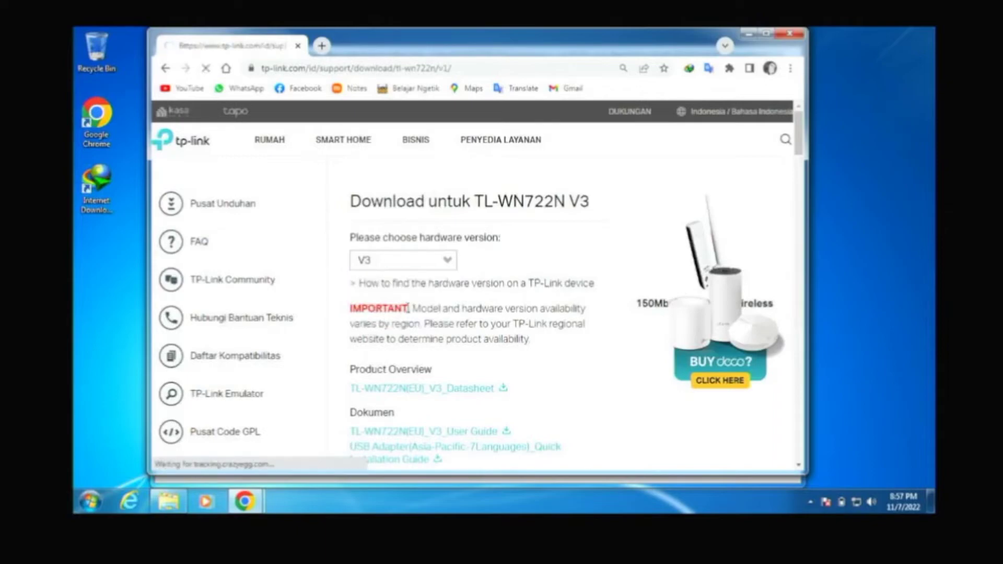
# Download the TL-WN722N_V1_Utility archive from the V1 page's utility section.
pyautogui.scroll(-10, 473, 293)
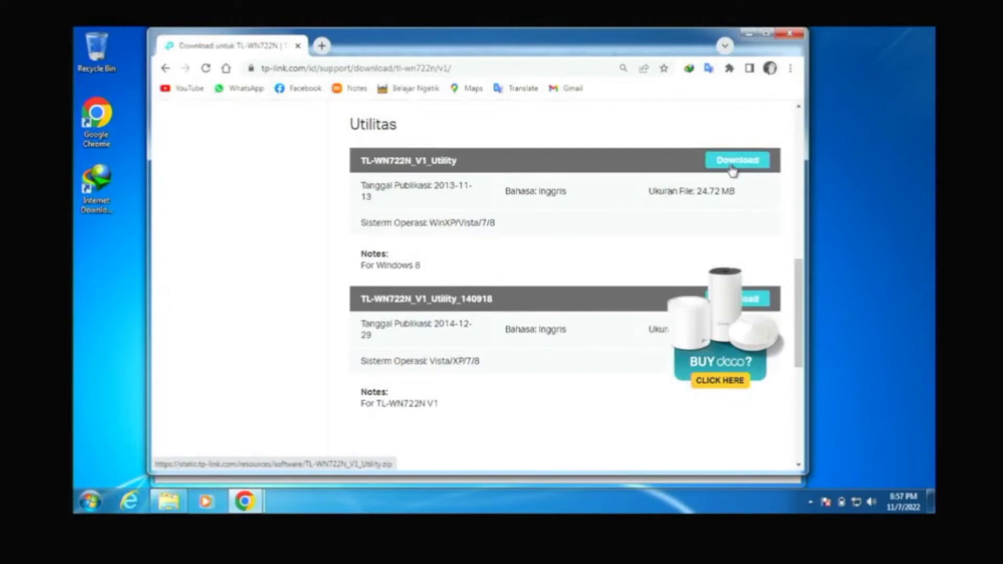
pyautogui.scroll(-1, 732, 172)
pyautogui.scroll(-2, 732, 170)
pyautogui.scroll(3, 729, 168)
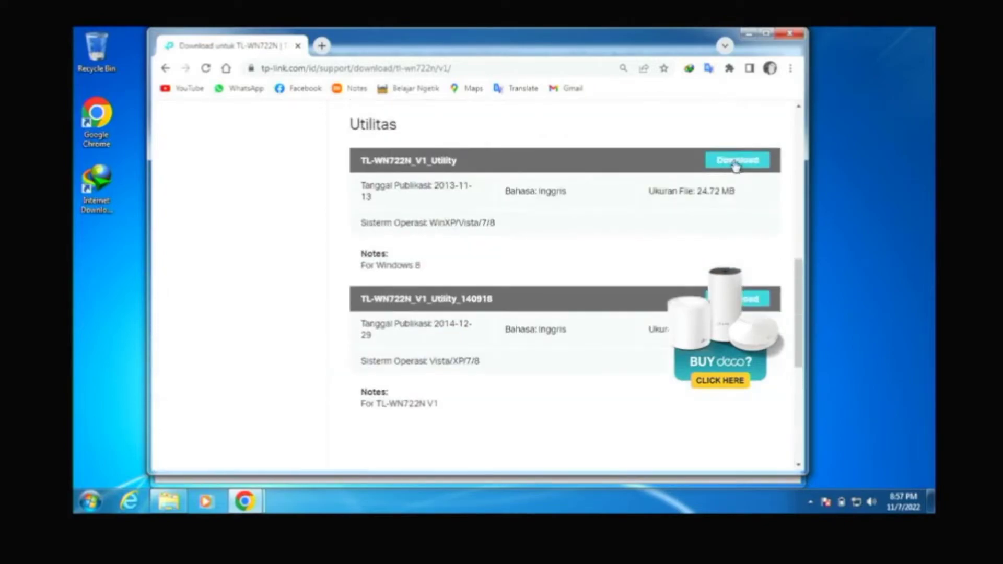
pyautogui.click(733, 162)
pyautogui.click(485, 317)
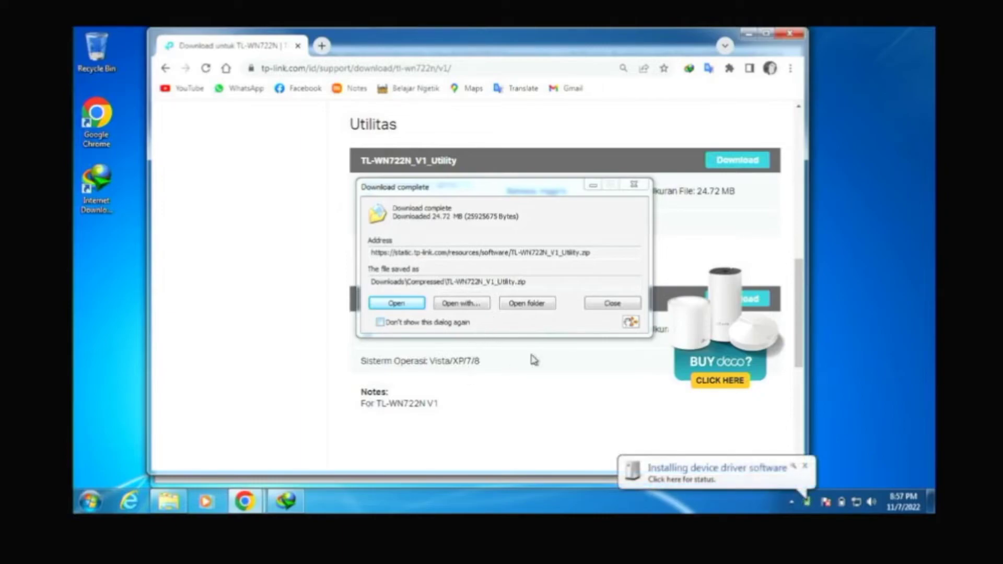
# Extract TL-WN722N_V1_Utility in the Compressed downloads folder and run its Setup with permission.
pyautogui.click(527, 303)
pyautogui.rightClick(471, 195)
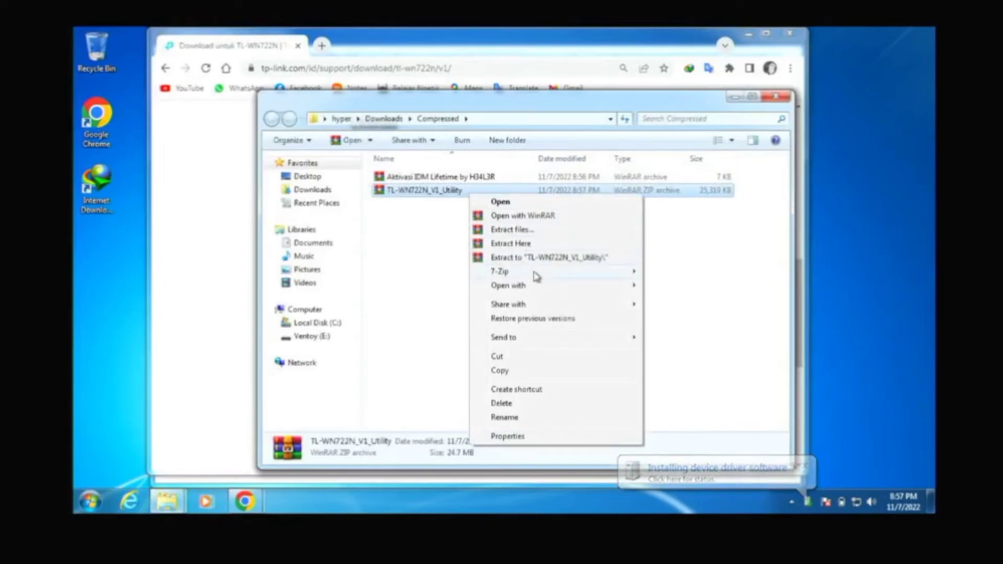
pyautogui.moveTo(536, 277)
pyautogui.click(698, 314)
pyautogui.doubleClick(439, 204)
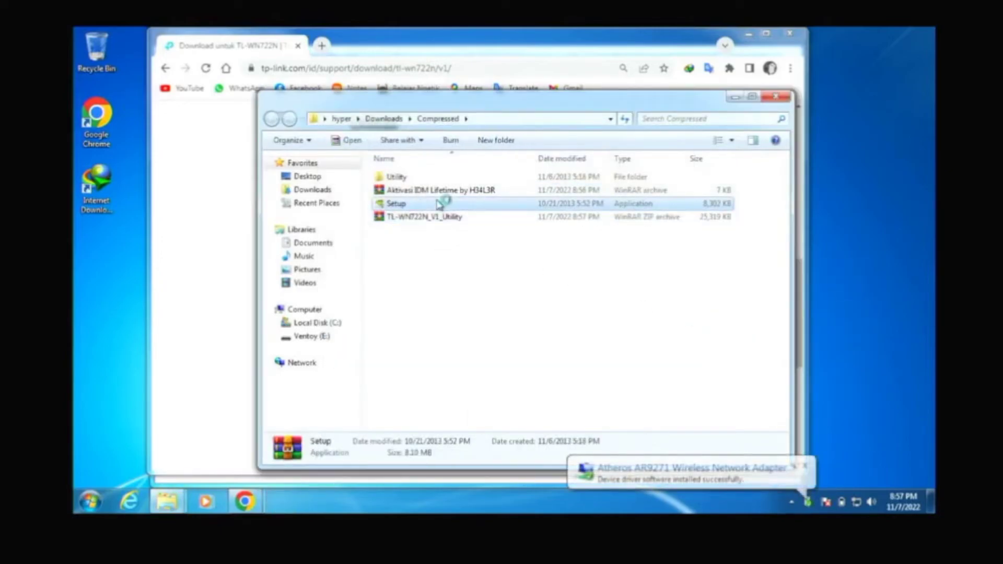
pyautogui.click(576, 316)
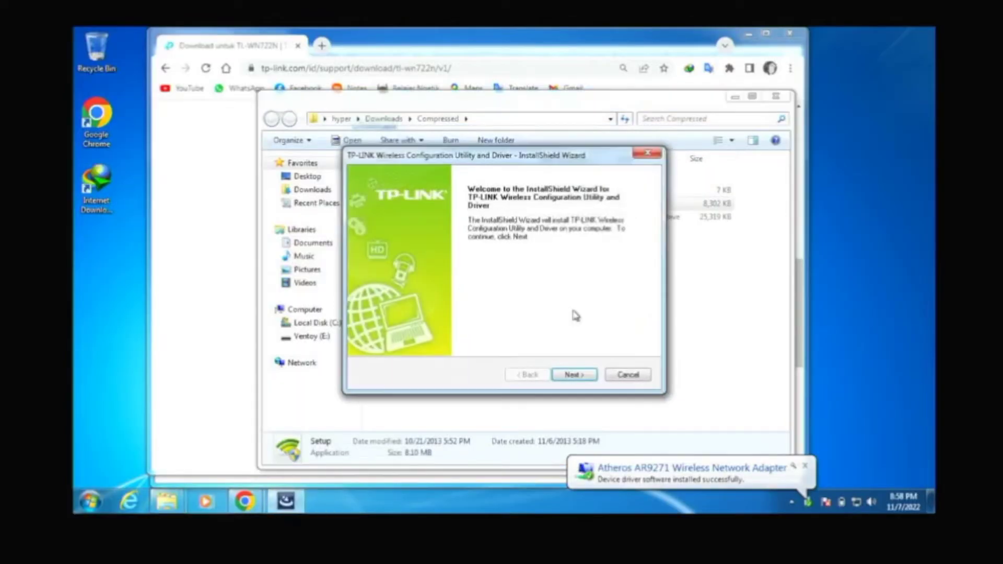
# Install the TP-LINK Wireless Configuration Utility and Driver with the recommended setup type.
pyautogui.click(577, 375)
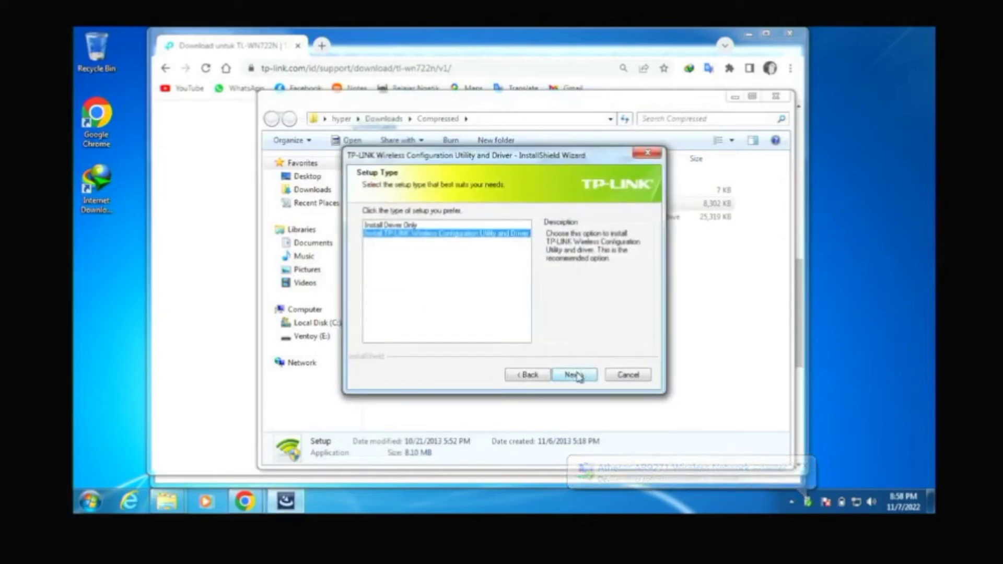
pyautogui.click(575, 374)
pyautogui.click(575, 374)
pyautogui.click(575, 374)
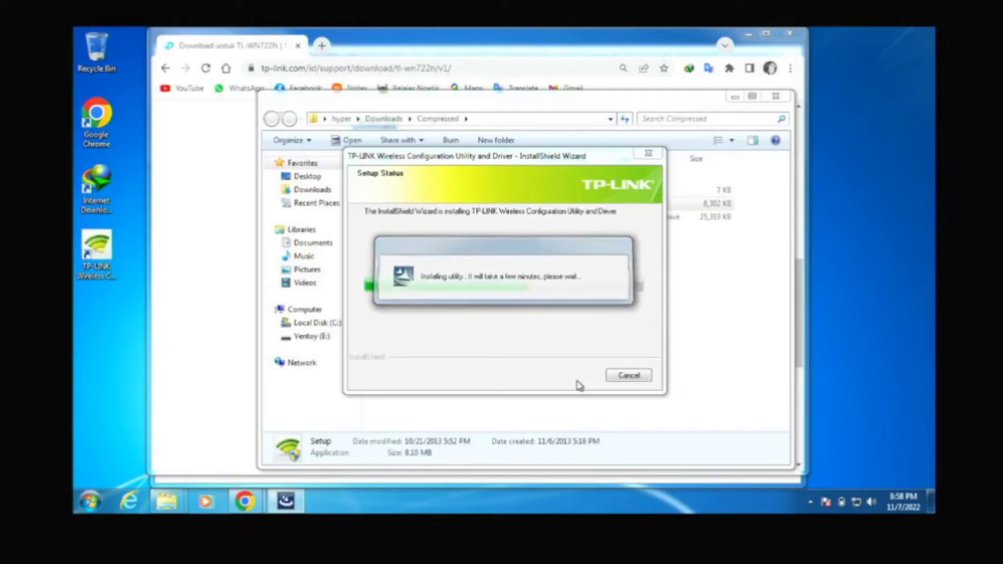
pyautogui.click(576, 378)
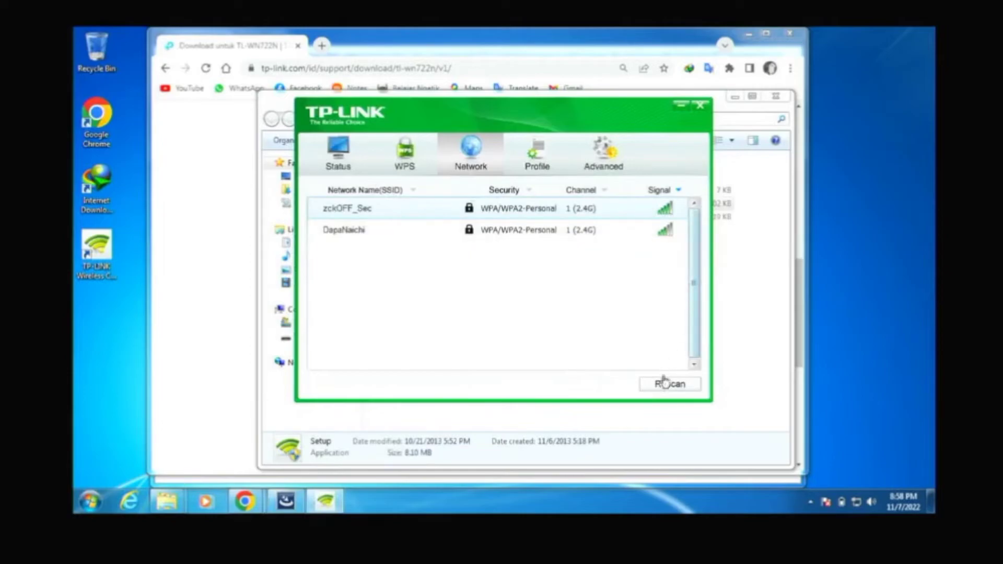
# Close the TP-LINK utility with the Minimize option and no repeat prompt, and finish the setup wizard.
pyautogui.click(700, 105)
pyautogui.click(469, 241)
pyautogui.click(469, 260)
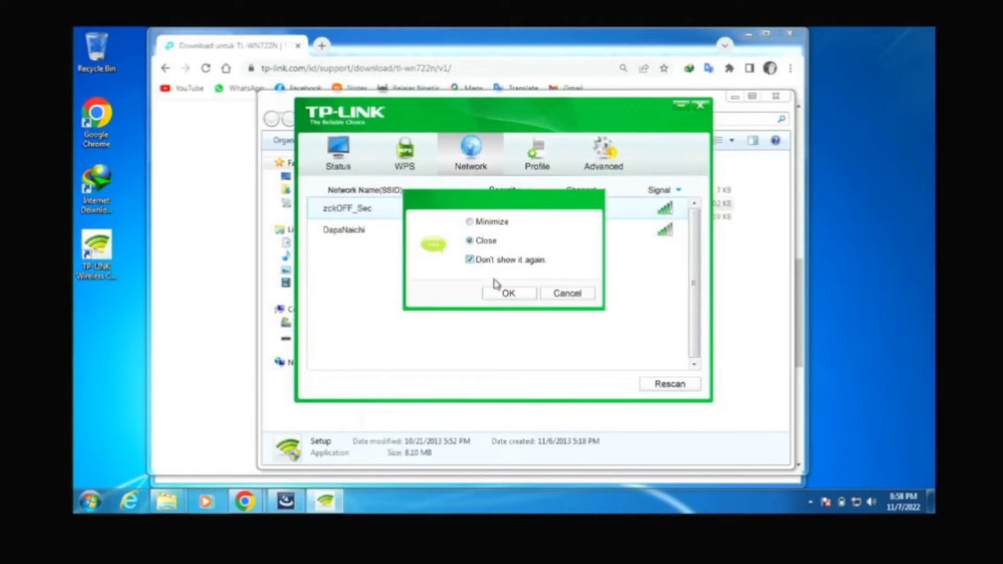
pyautogui.click(473, 222)
pyautogui.click(510, 294)
pyautogui.click(577, 375)
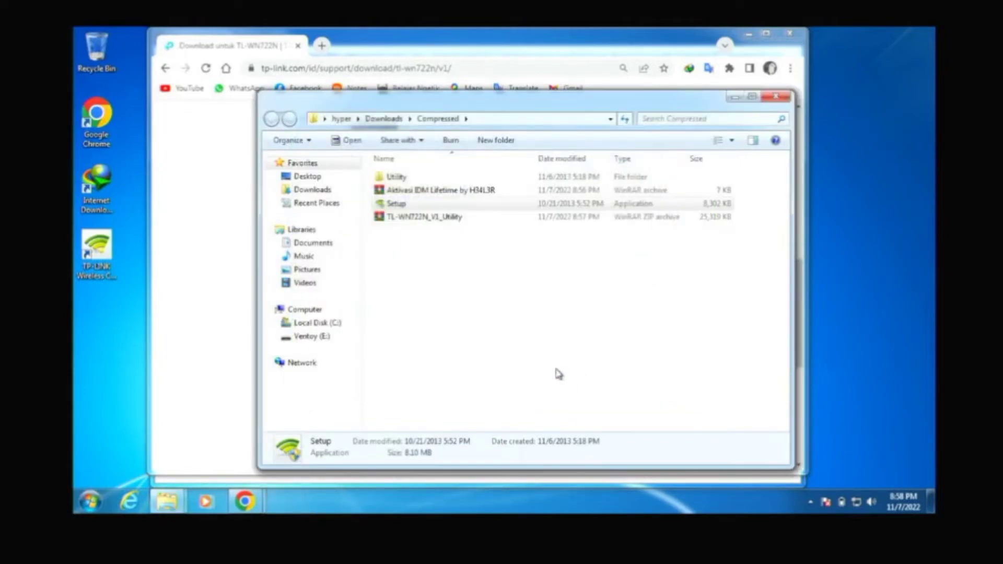
# Extract the Aktivasi IDM Lifetime archive into the current folder and open the Internet Download Manager main window.
pyautogui.rightClick(436, 193)
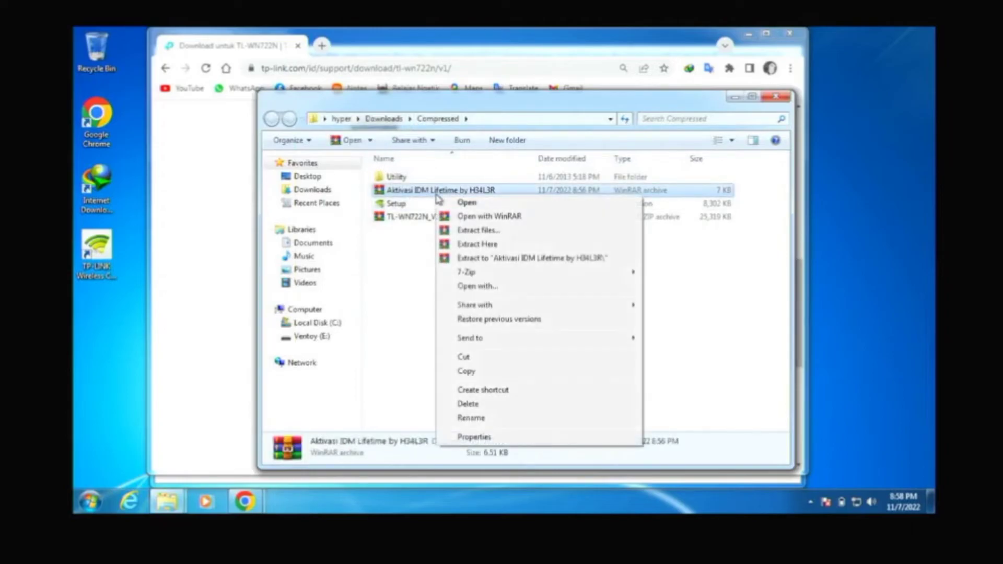
pyautogui.click(505, 247)
pyautogui.click(810, 502)
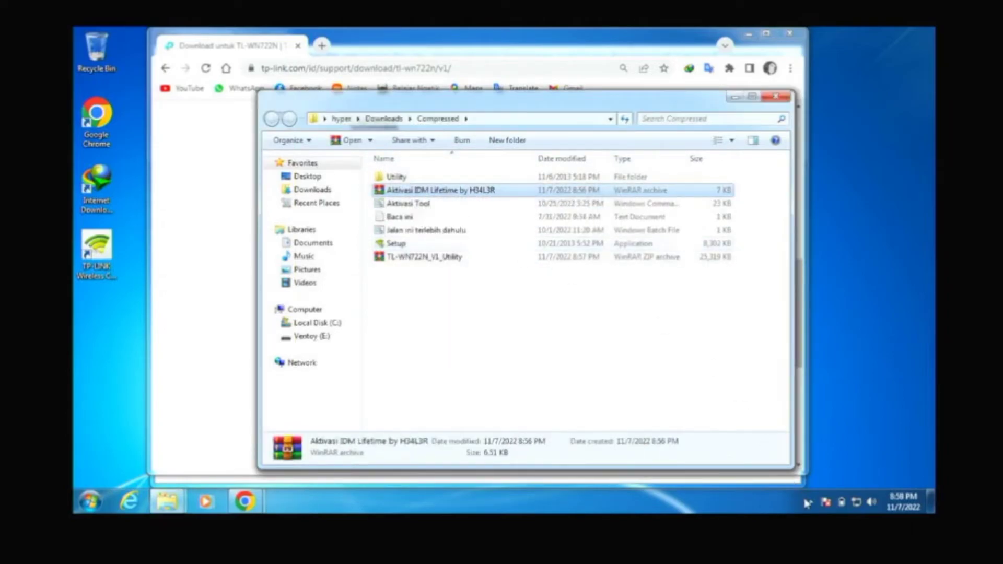
pyautogui.click(789, 437)
pyautogui.click(582, 335)
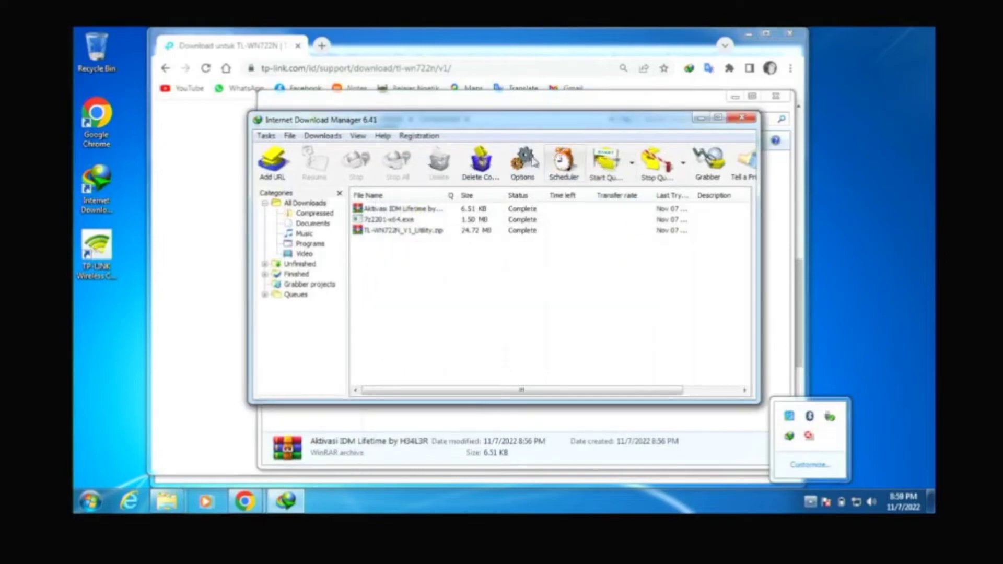
# Set Internet Download Manager's connection type to high speed (Ethernet/Cable, Wi-Fi, Mobile 4G, other) and change its default maximum connection number.
pyautogui.click(523, 159)
pyautogui.click(600, 127)
pyautogui.click(606, 117)
pyautogui.click(610, 180)
pyautogui.click(606, 189)
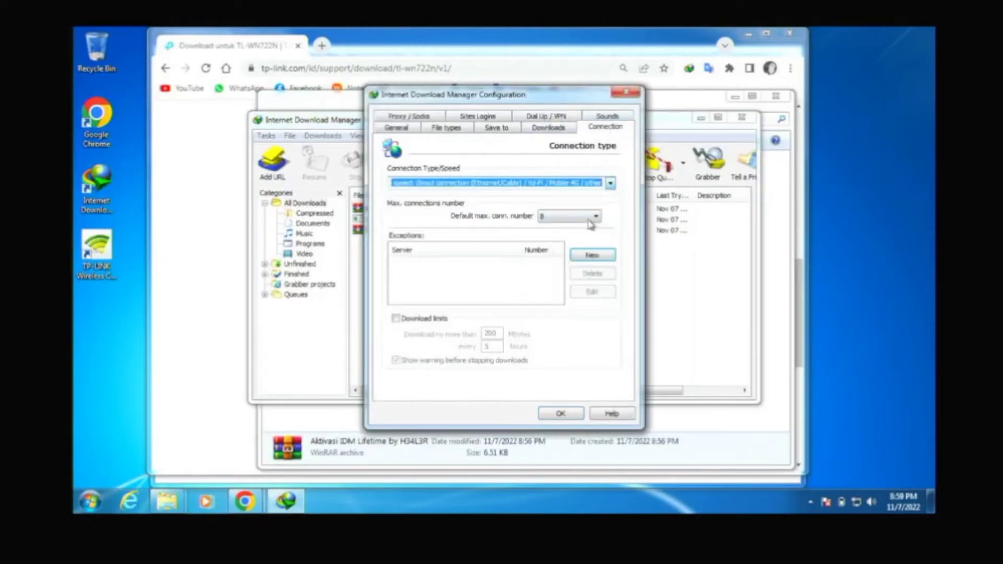
pyautogui.click(574, 215)
pyautogui.click(555, 281)
pyautogui.click(558, 324)
pyautogui.click(560, 413)
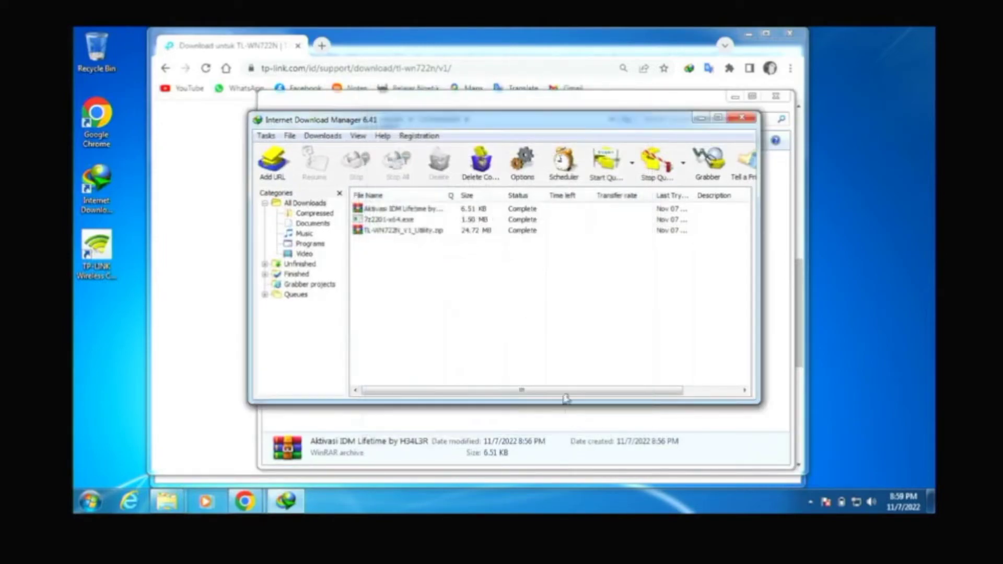
pyautogui.click(742, 117)
# Run the Aktivasi Tool script with administrator permission and exit Internet Download Manager from the background.
pyautogui.doubleClick(418, 203)
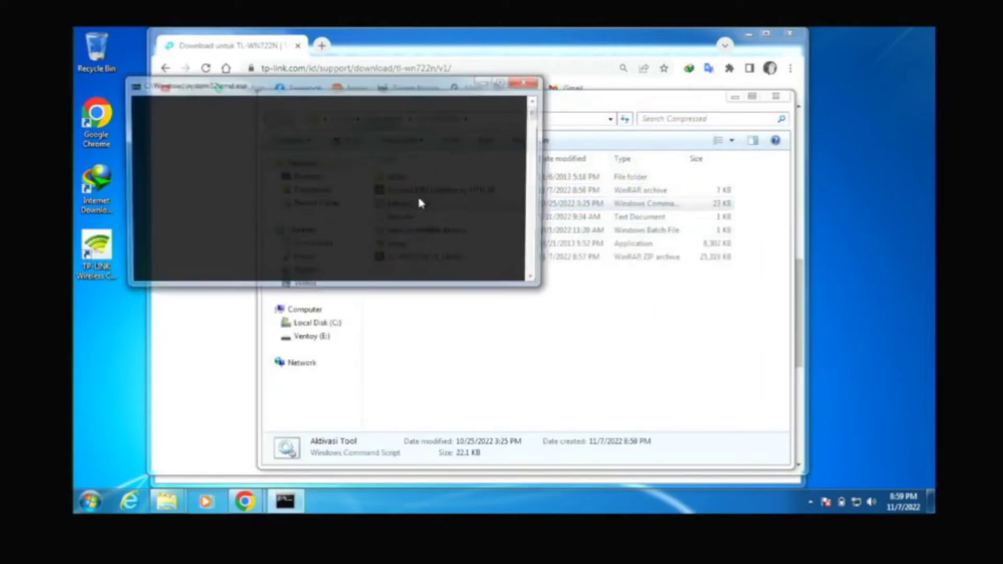
pyautogui.moveTo(381, 90); pyautogui.dragTo(568, 144)
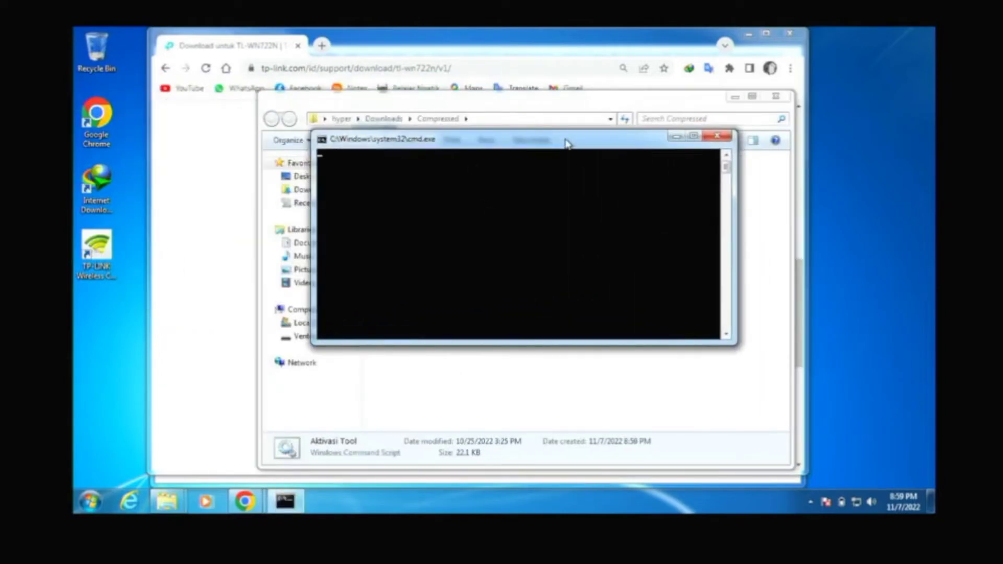
pyautogui.click(810, 503)
pyautogui.rightClick(809, 416)
pyautogui.click(822, 421)
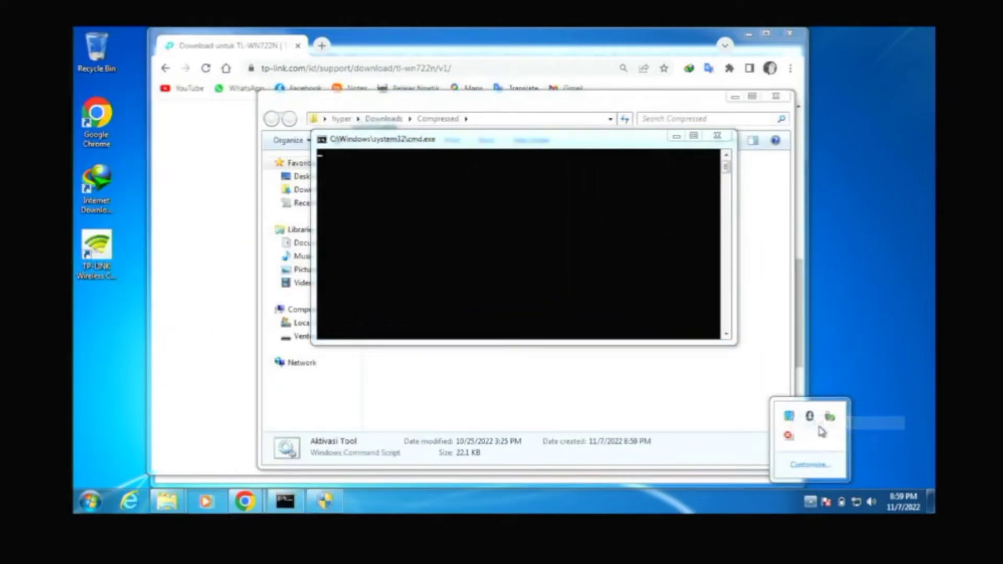
pyautogui.click(452, 150)
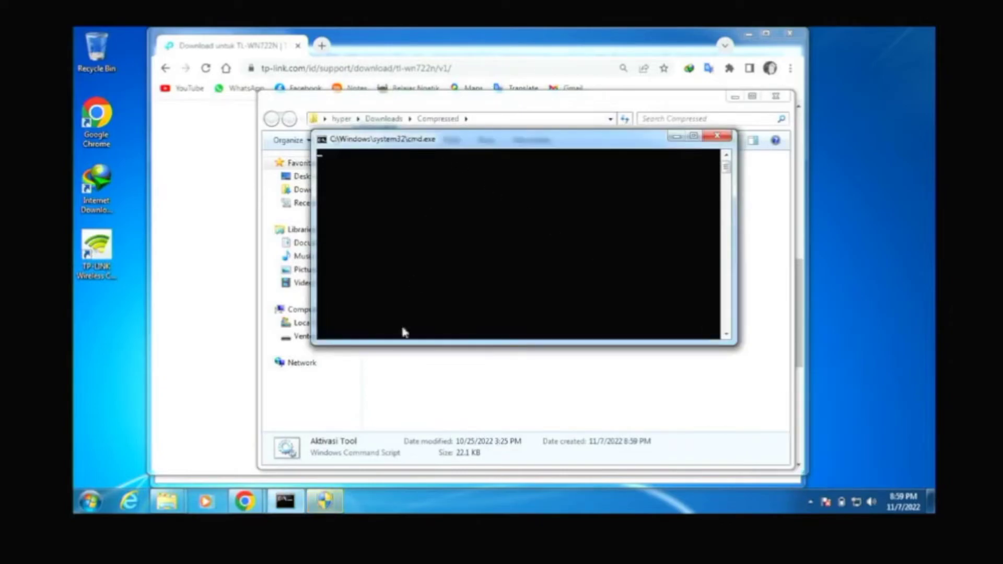
pyautogui.click(324, 502)
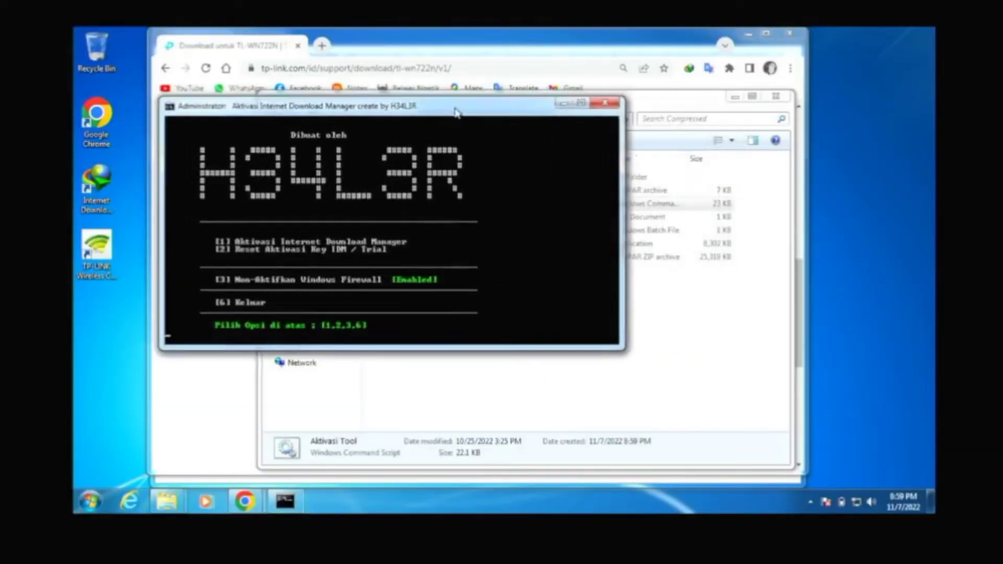
# Run the activation tool's option 3 to disable Windows Firewall and option 1 for Internet Download Manager, and exit the tool.
pyautogui.moveTo(455, 112); pyautogui.dragTo(568, 128)
pyautogui.press('3')
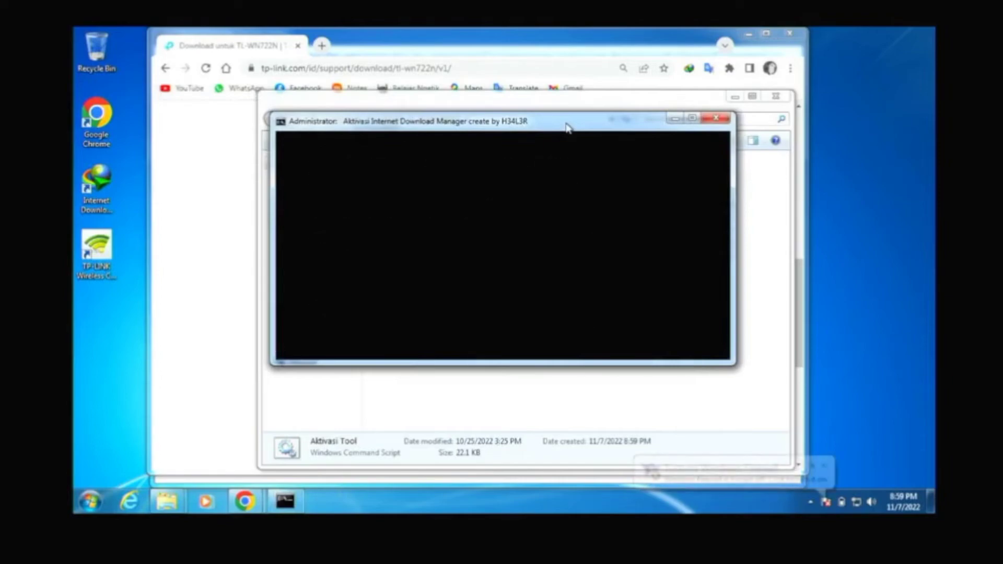
pyautogui.press('1')
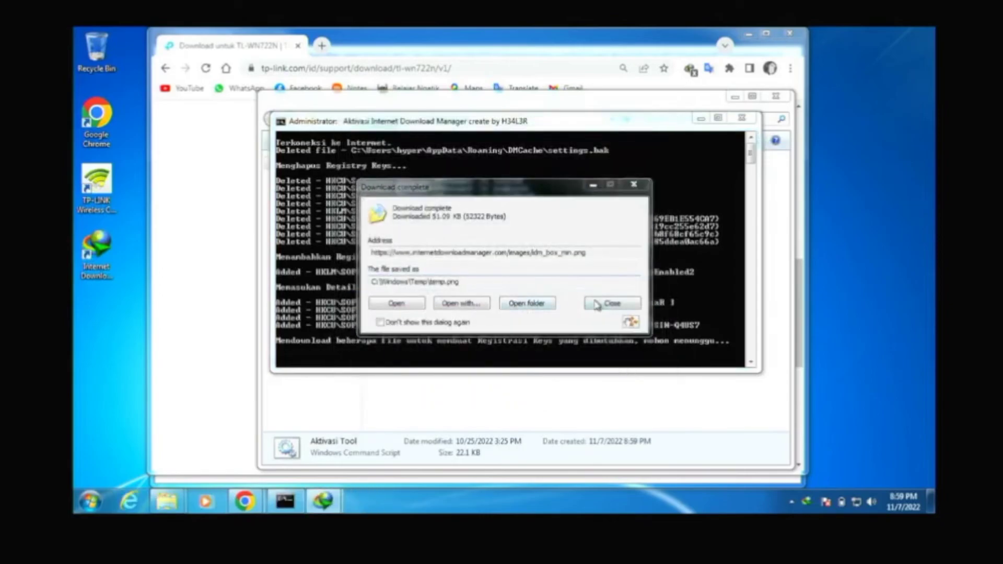
pyautogui.click(514, 273)
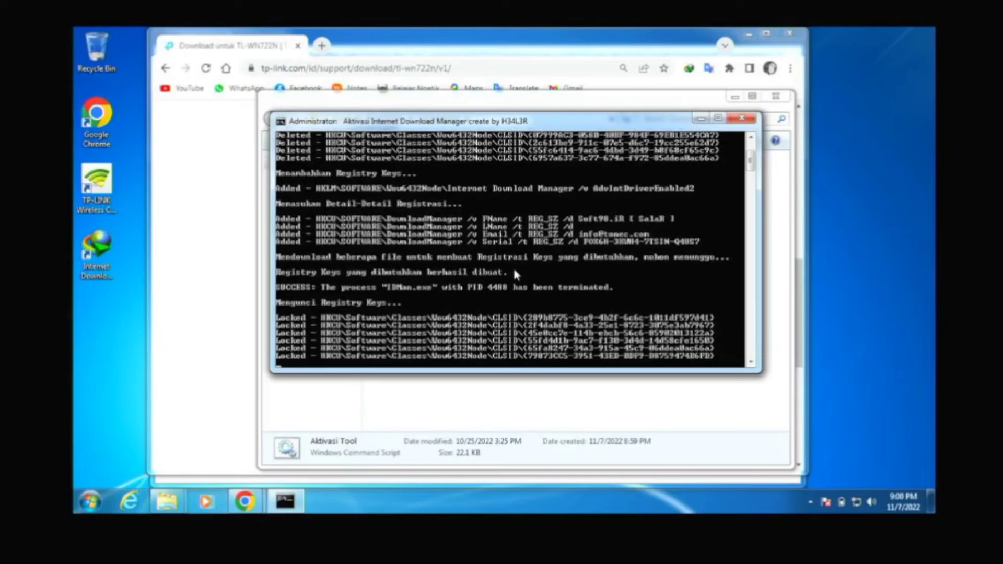
pyautogui.press('Return')
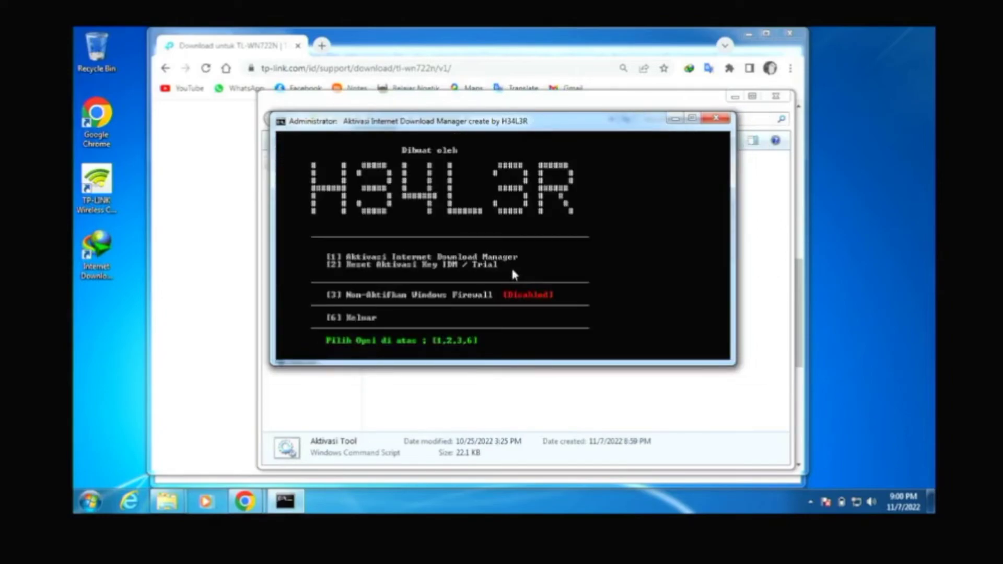
pyautogui.press('6')
# Run DriverPack from the DriverPack folder on Ventoy (E:) with permission, and close the Chrome window.
pyautogui.click(381, 119)
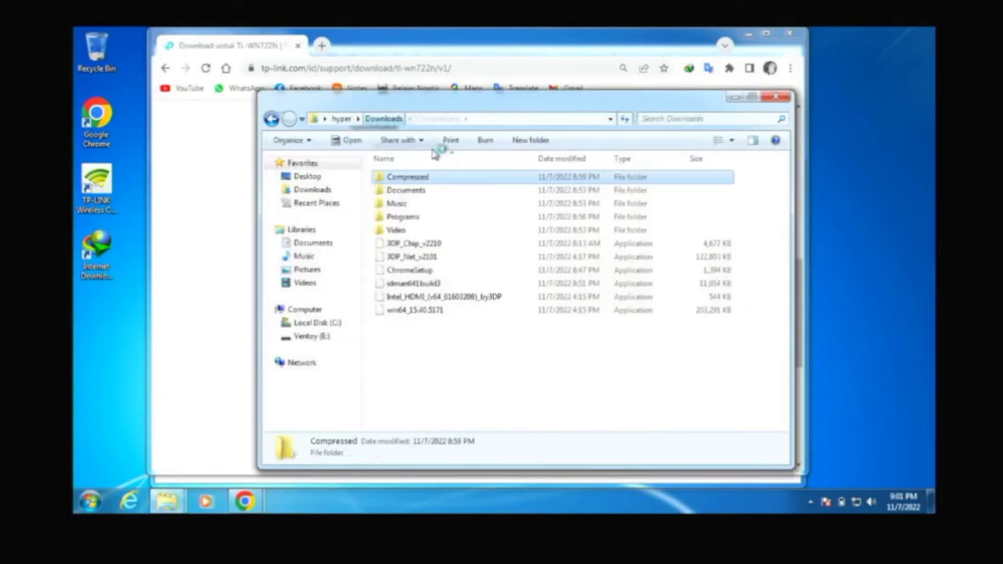
pyautogui.click(316, 337)
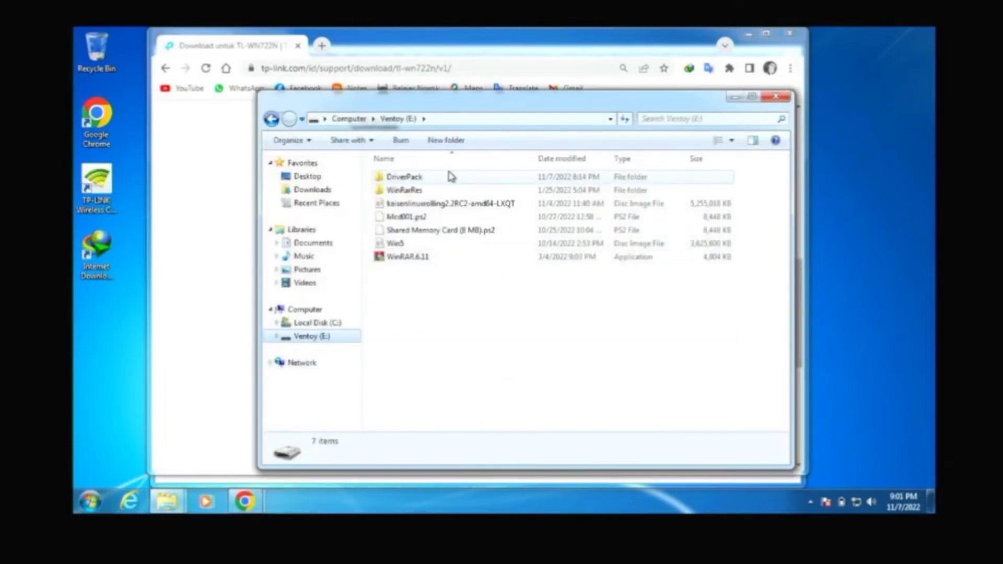
pyautogui.click(454, 182)
pyautogui.doubleClick(454, 183)
pyautogui.doubleClick(425, 245)
pyautogui.click(579, 316)
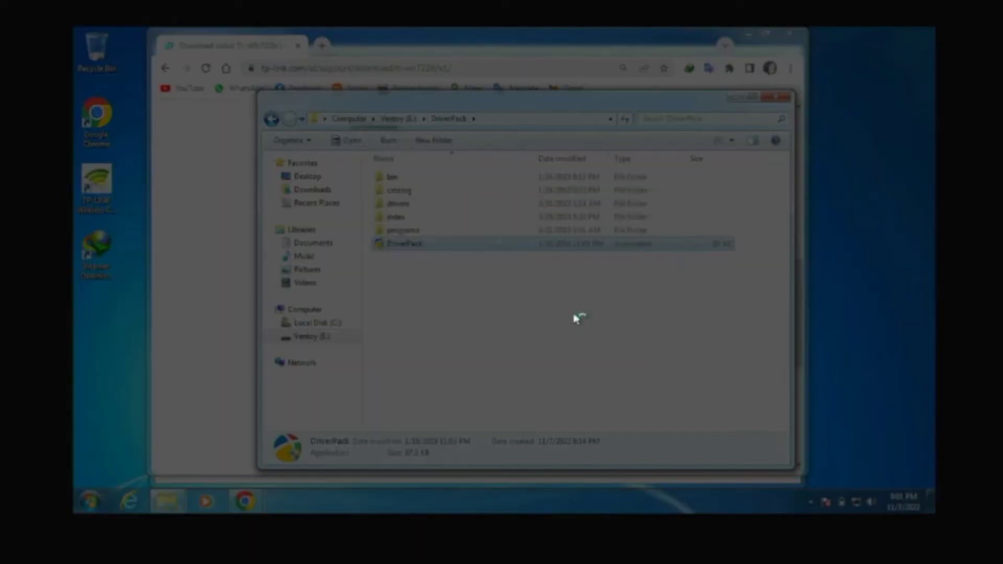
pyautogui.moveTo(243, 501)
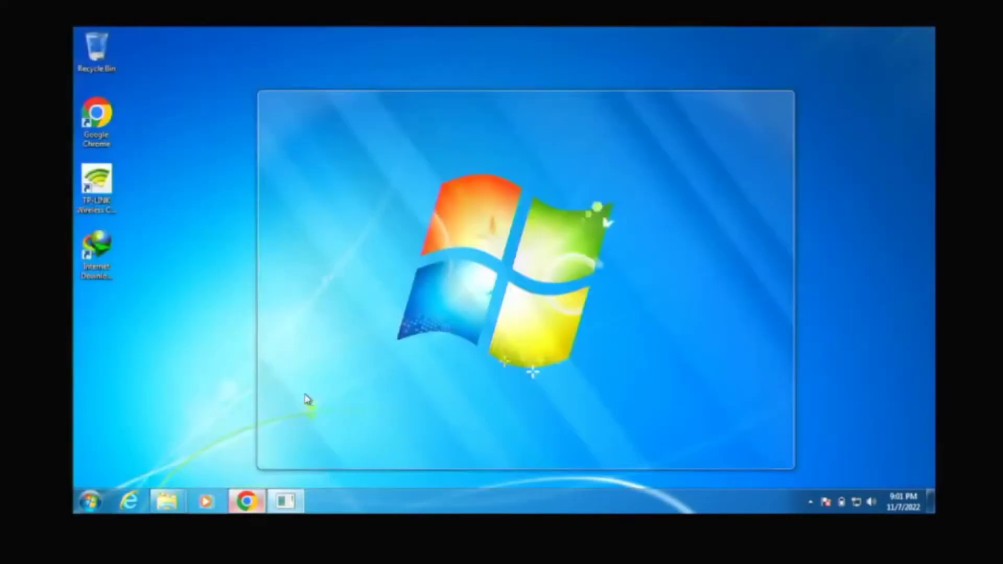
pyautogui.click(311, 396)
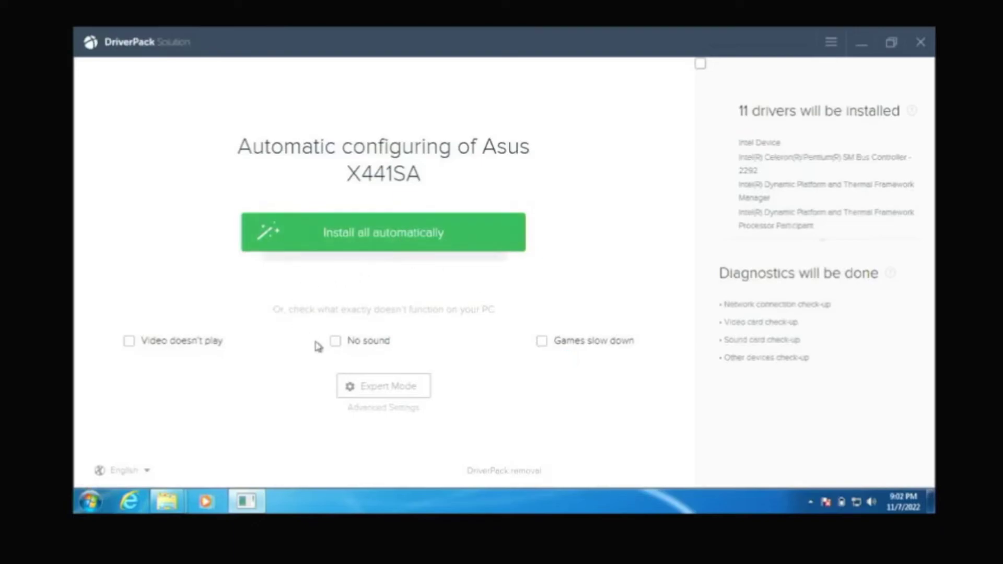
# Switch DriverPack to Expert Mode and start installing all the preselected drivers and toolkits.
pyautogui.click(335, 342)
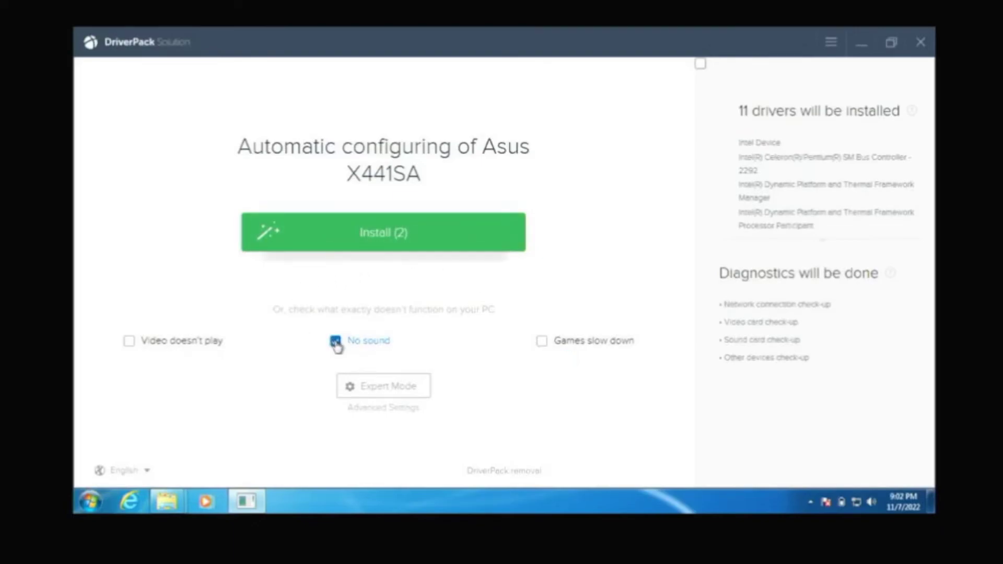
pyautogui.click(335, 342)
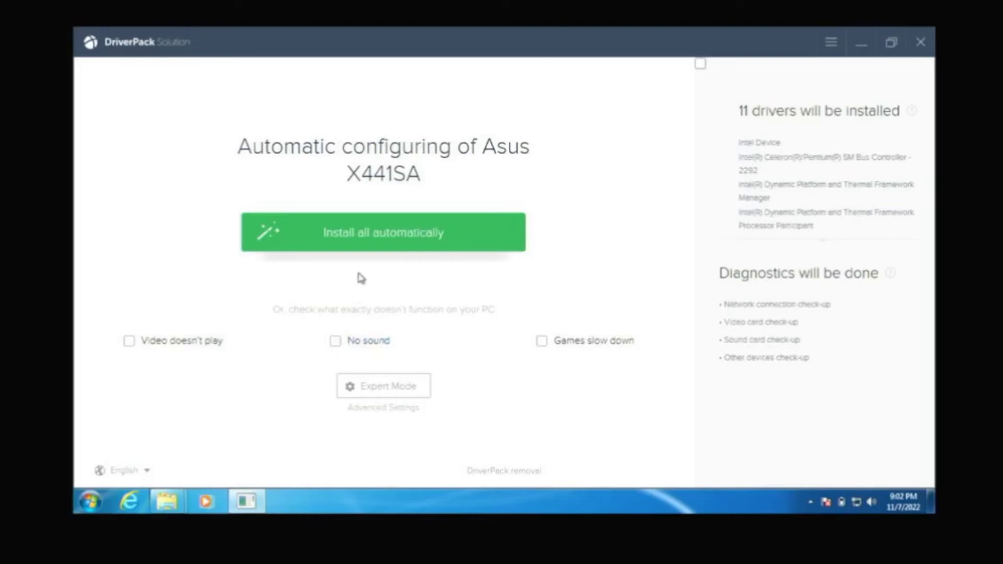
pyautogui.click(406, 394)
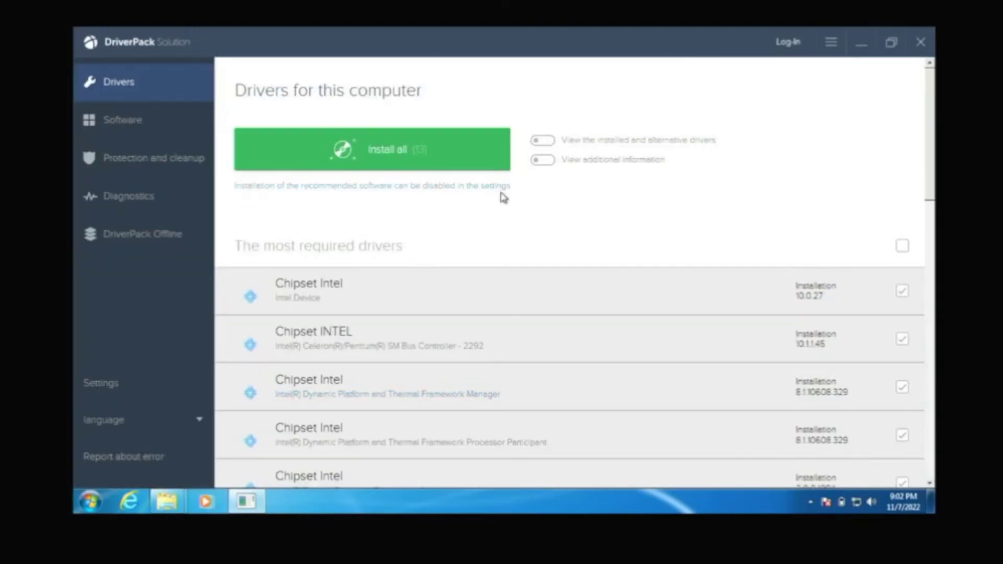
pyautogui.scroll(-15, 504, 203)
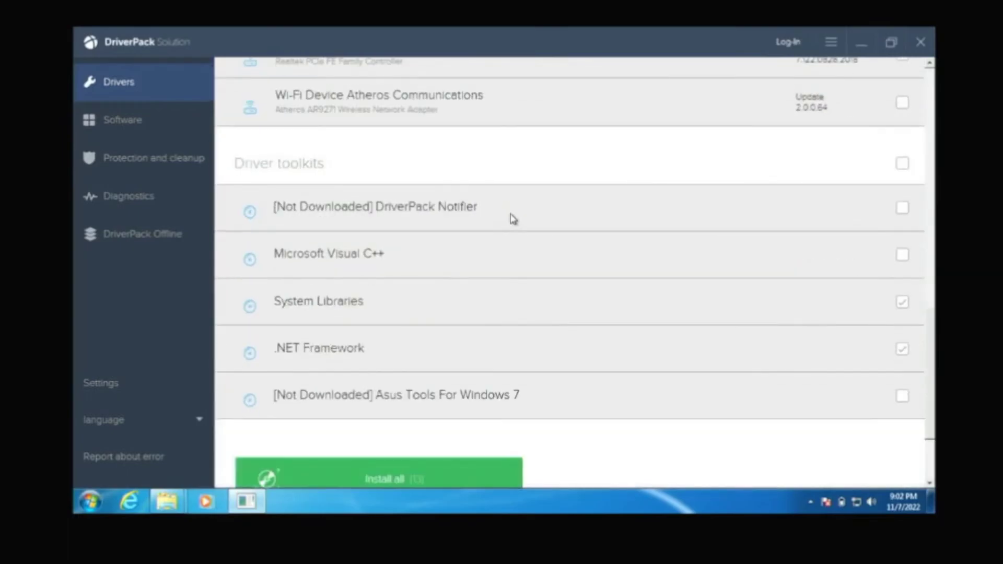
pyautogui.scroll(-3, 504, 221)
pyautogui.scroll(2, 500, 224)
pyautogui.click(419, 416)
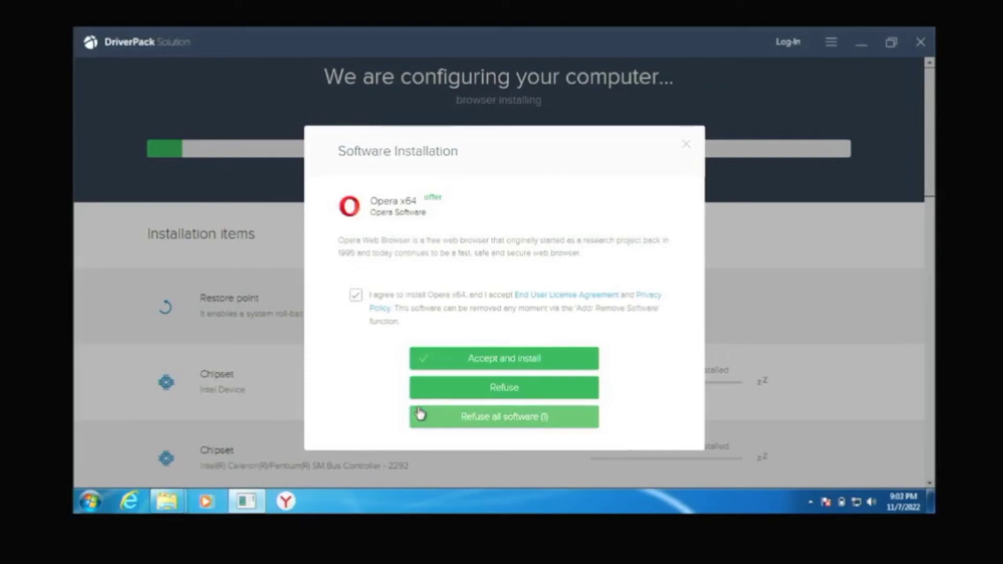
# Refuse all the extra software offered by DriverPack and look through the driver installation progress.
pyautogui.click(419, 416)
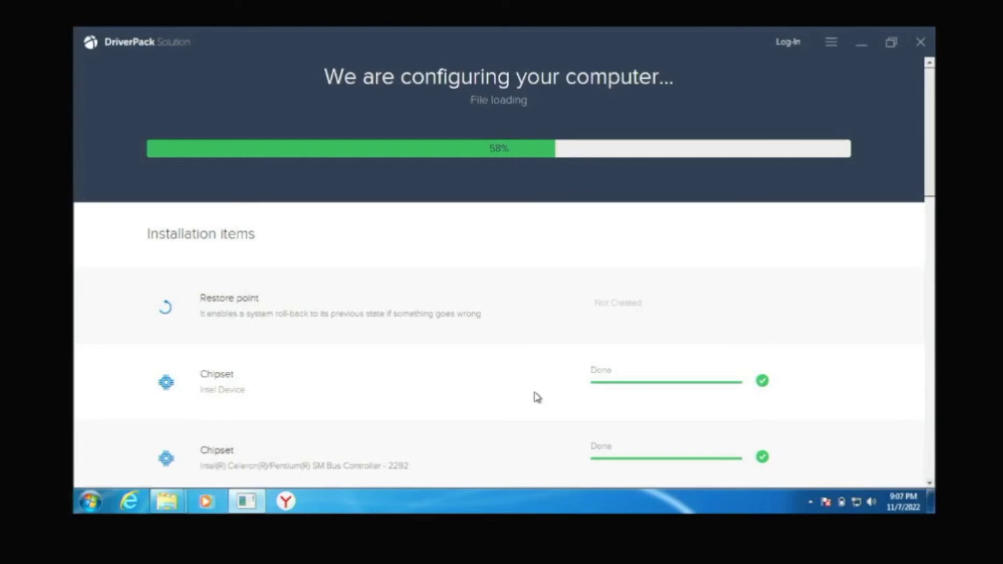
pyautogui.scroll(-10, 536, 397)
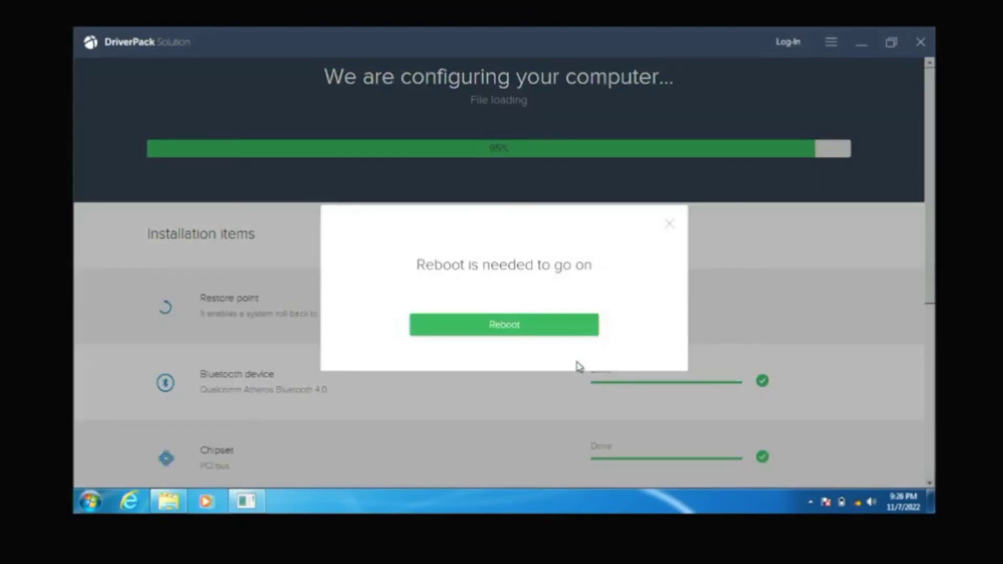
# Reboot the computer from DriverPack's reboot request and sign in to Windows with the account password.
pyautogui.click(546, 333)
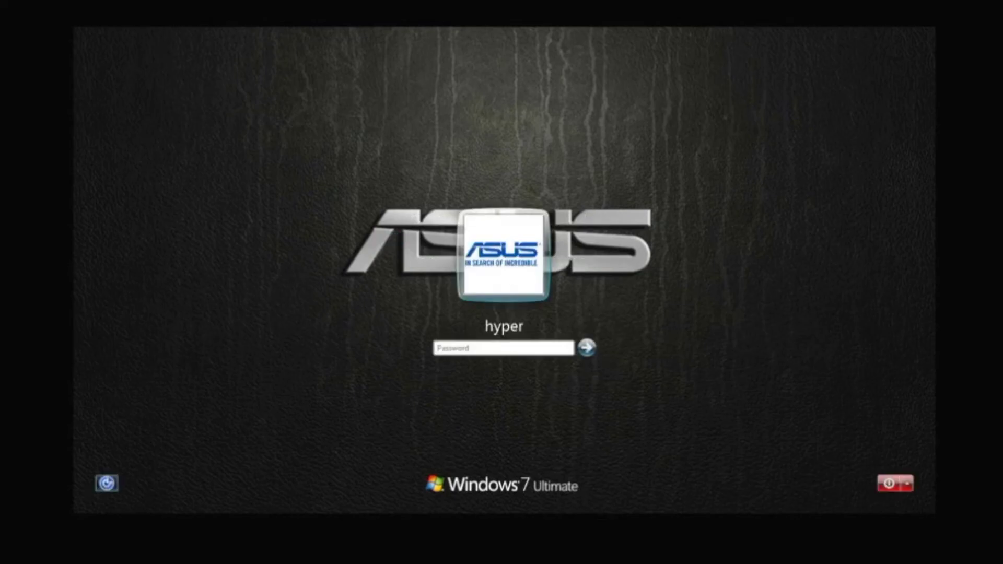
pyautogui.press('Return')
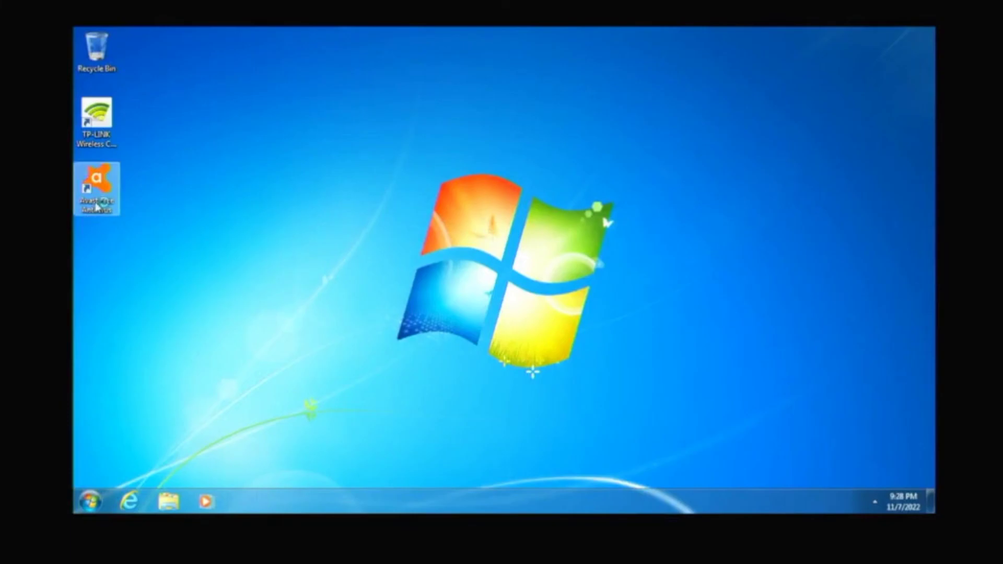
# Refresh the desktop and move the TP-LINK and Avast Free Antivirus shortcuts to the Recycle Bin.
pyautogui.rightClick(177, 122)
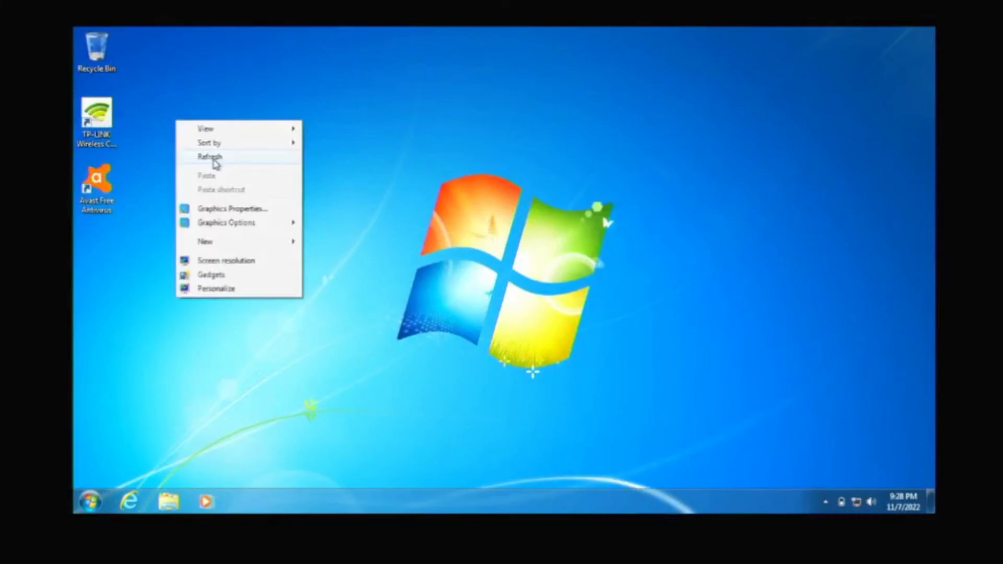
pyautogui.click(213, 159)
pyautogui.click(825, 502)
pyautogui.rightClick(830, 445)
pyautogui.press('Delete')
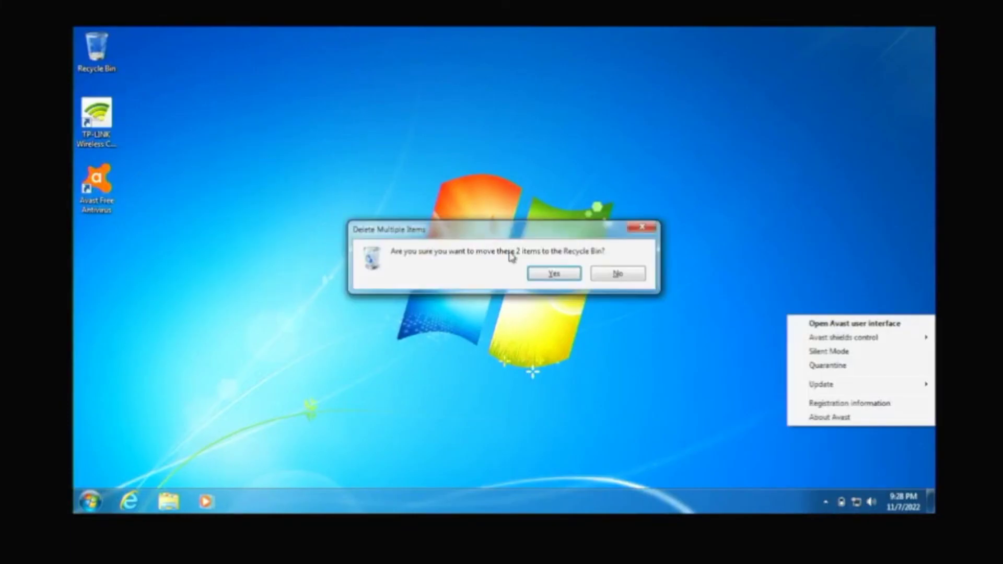
pyautogui.click(550, 272)
pyautogui.click(873, 336)
pyautogui.click(826, 501)
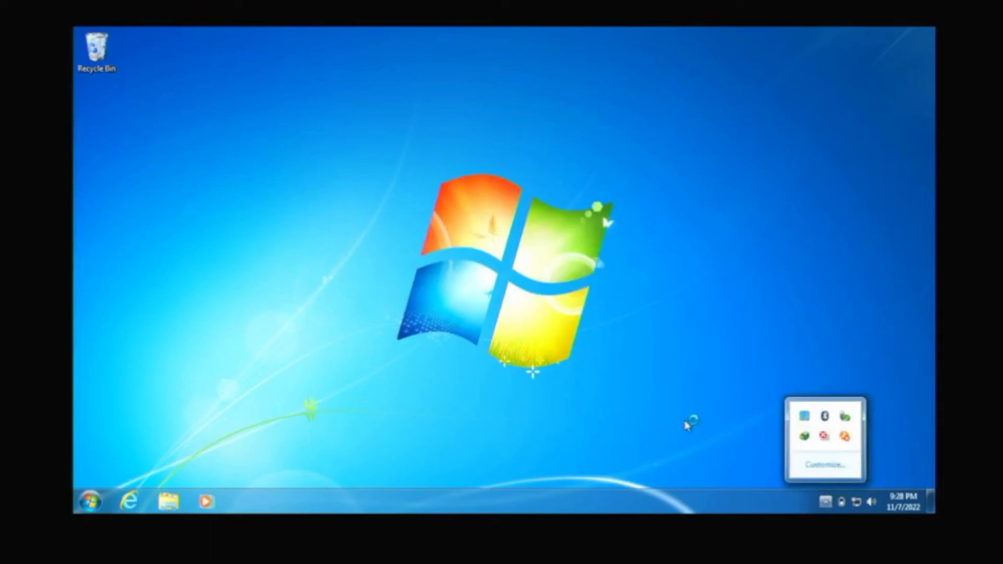
pyautogui.click(689, 421)
pyautogui.click(90, 502)
pyautogui.click(334, 142)
pyautogui.rightClick(332, 119)
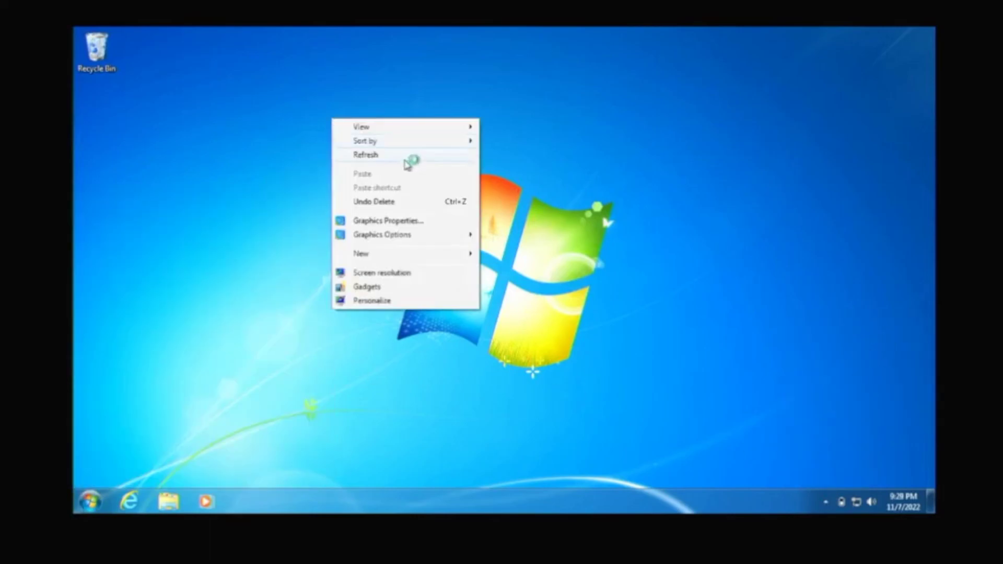
pyautogui.click(410, 154)
pyautogui.rightClick(375, 153)
# Apply the Windows Classic theme in the desktop personalization settings and close the window.
pyautogui.rightClick(348, 198)
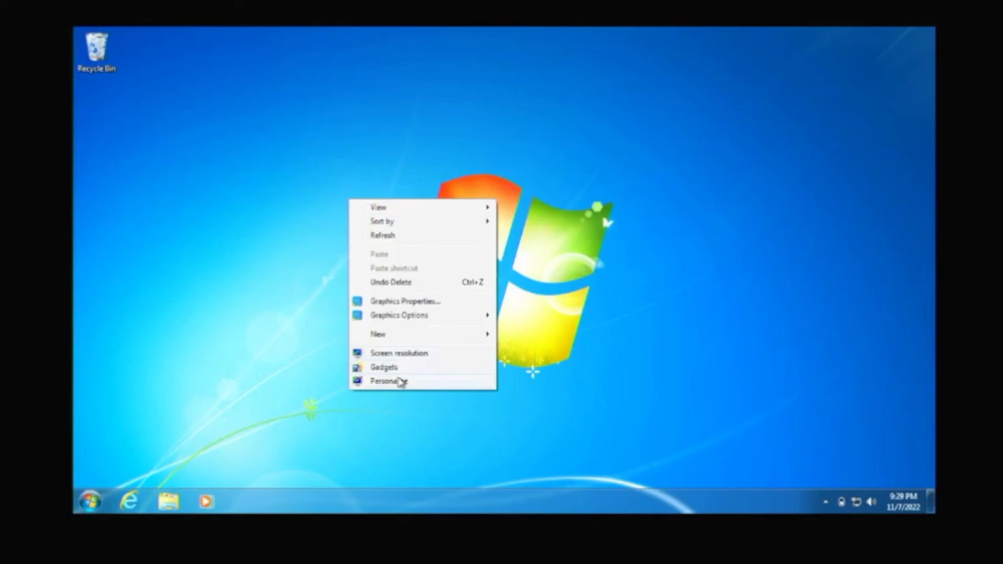
pyautogui.click(400, 379)
pyautogui.scroll(-5, 511, 291)
pyautogui.click(479, 256)
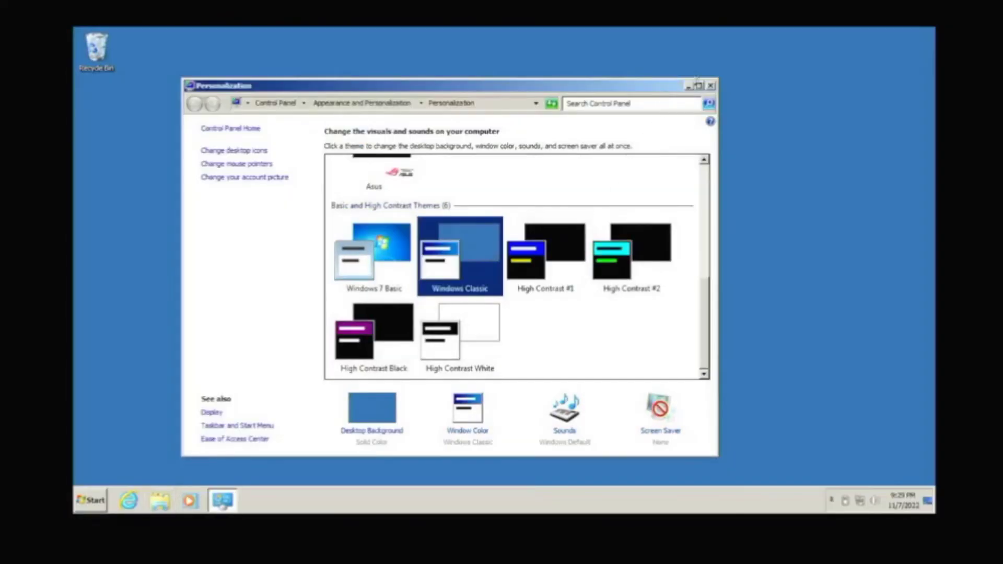
pyautogui.click(701, 84)
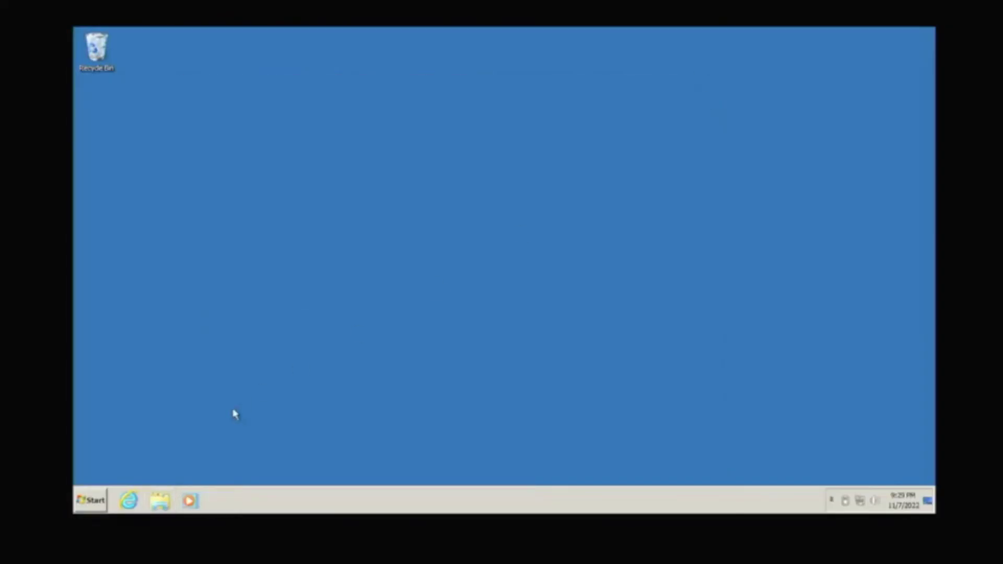
pyautogui.rightClick(359, 197)
pyautogui.click(405, 192)
# Open the Libraries window and set the taskbar to use small icons.
pyautogui.click(159, 501)
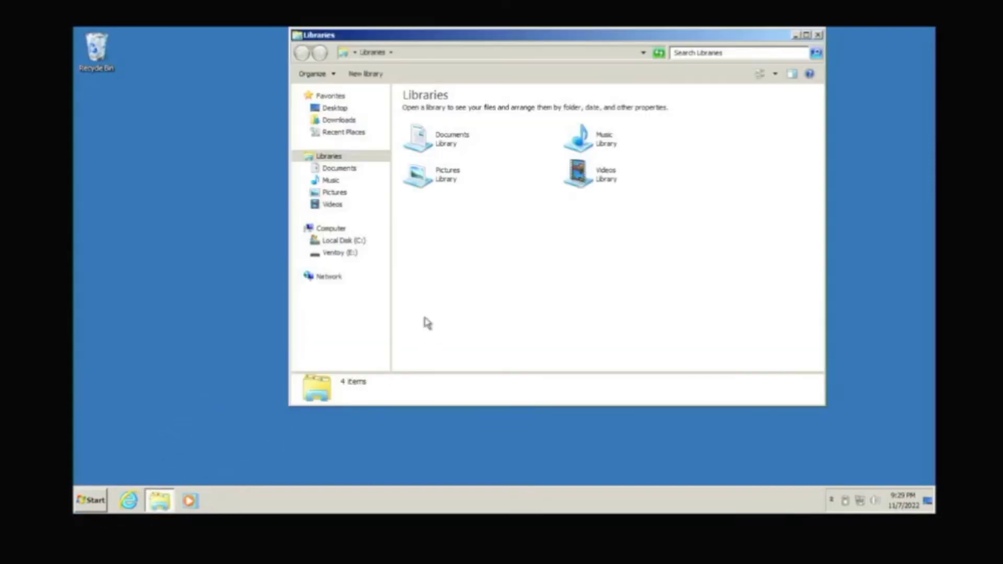
pyautogui.rightClick(258, 500)
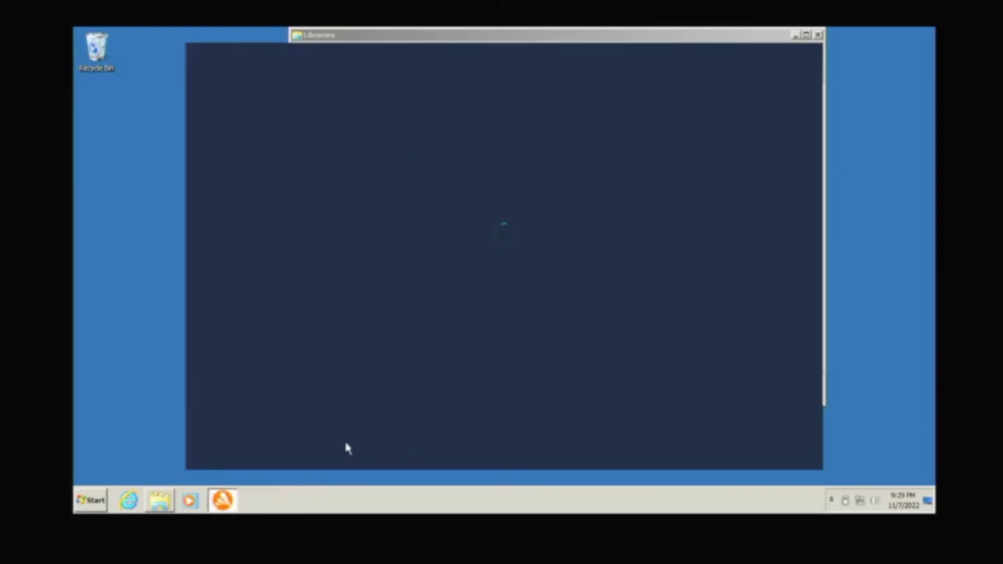
pyautogui.rightClick(309, 497)
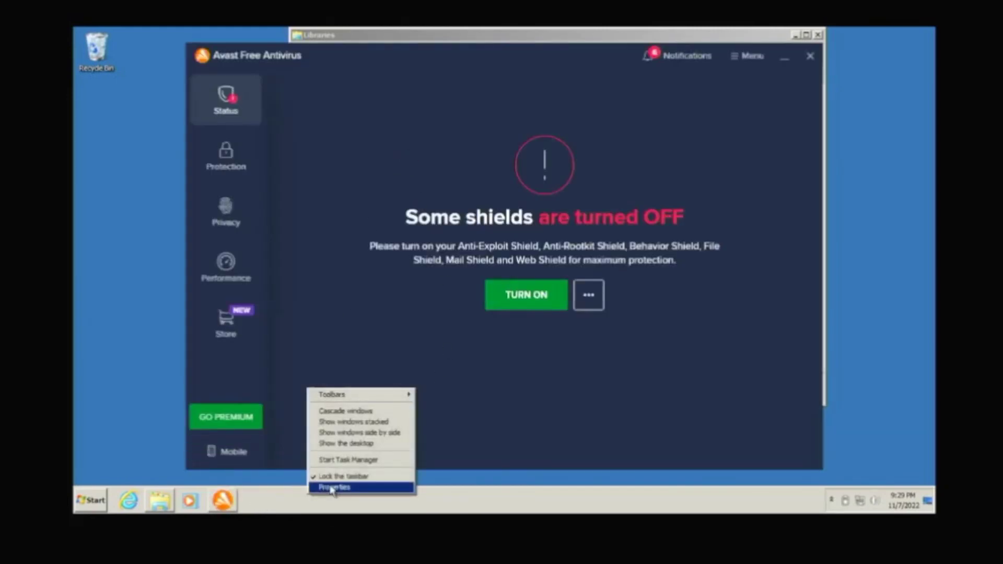
pyautogui.click(331, 488)
pyautogui.click(300, 469)
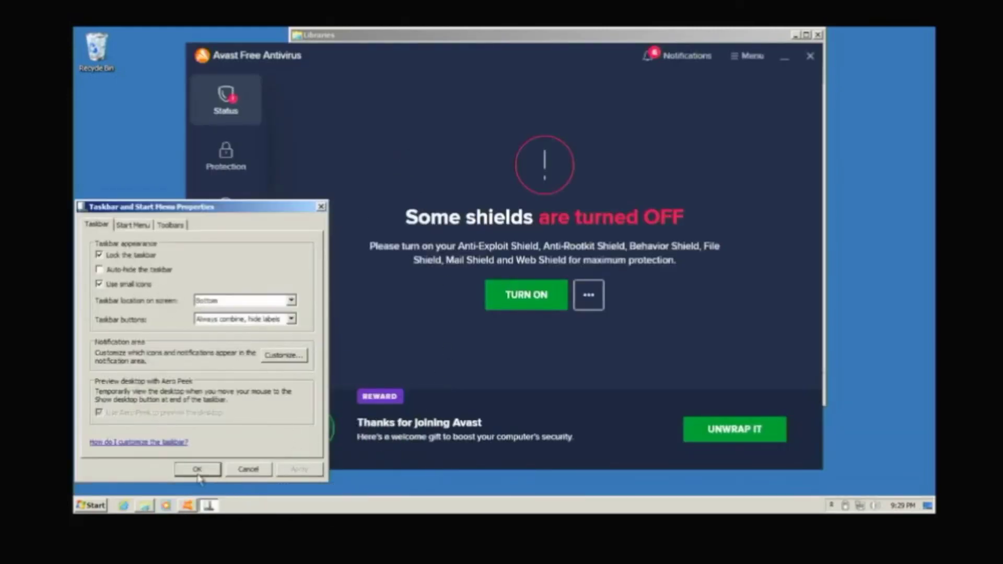
pyautogui.click(197, 469)
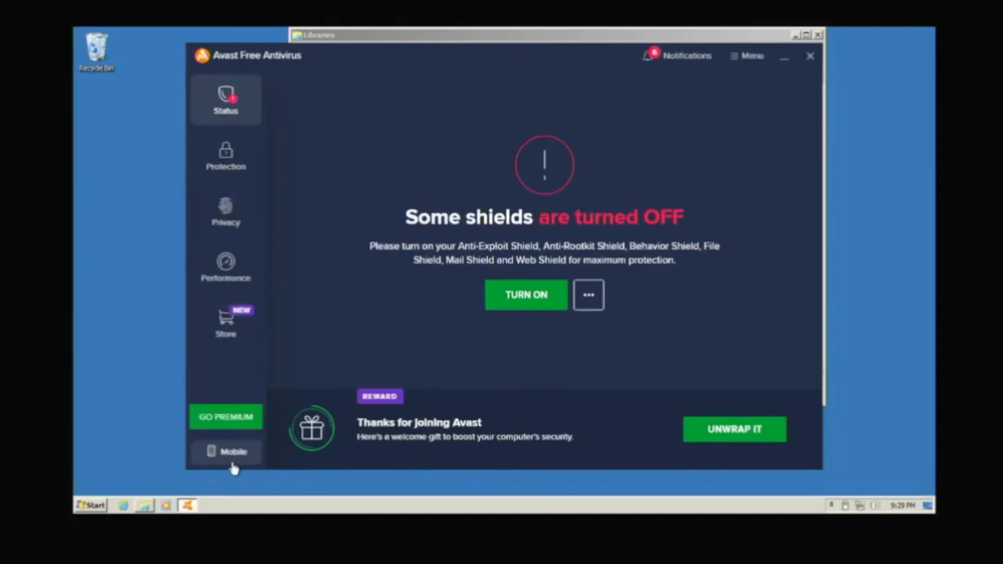
# Close the Avast window and request turning off all Avast shields through its shields control.
pyautogui.click(810, 56)
pyautogui.click(838, 505)
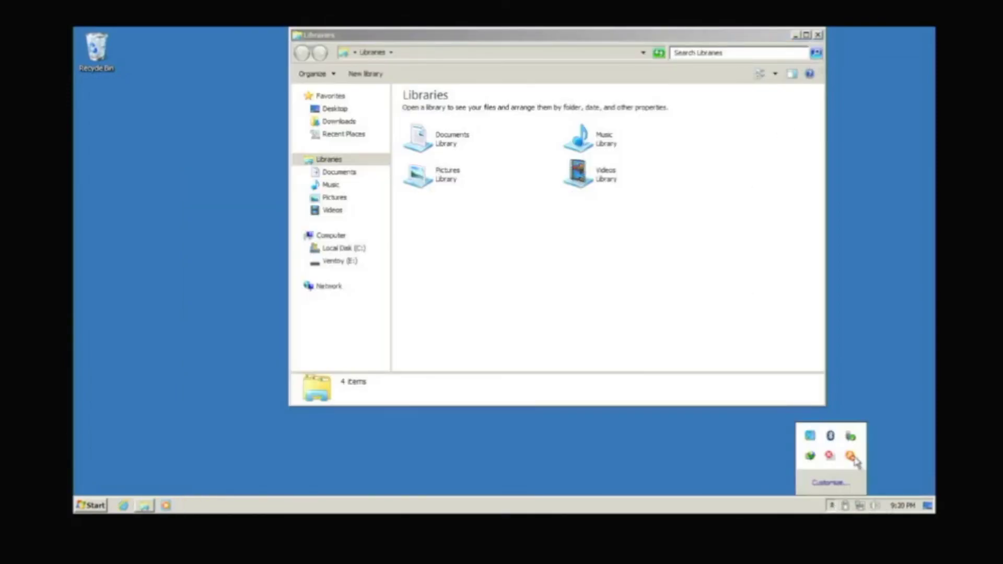
pyautogui.rightClick(852, 457)
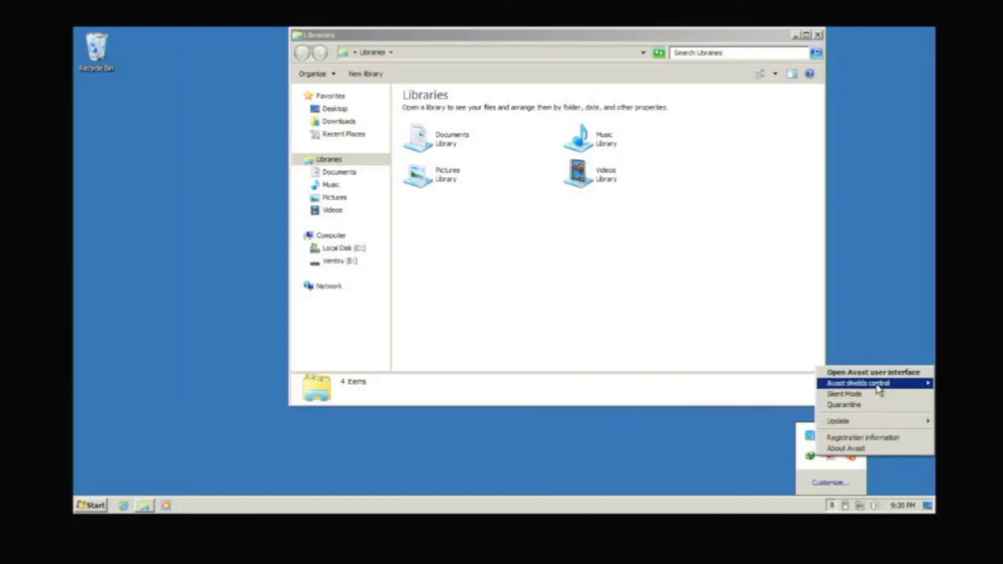
pyautogui.moveTo(875, 385)
pyautogui.click(732, 430)
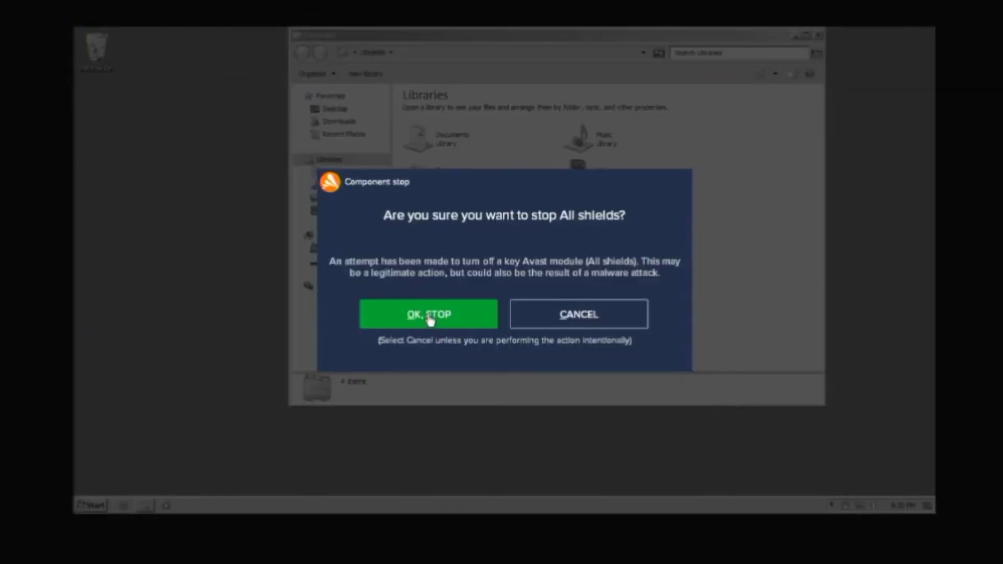